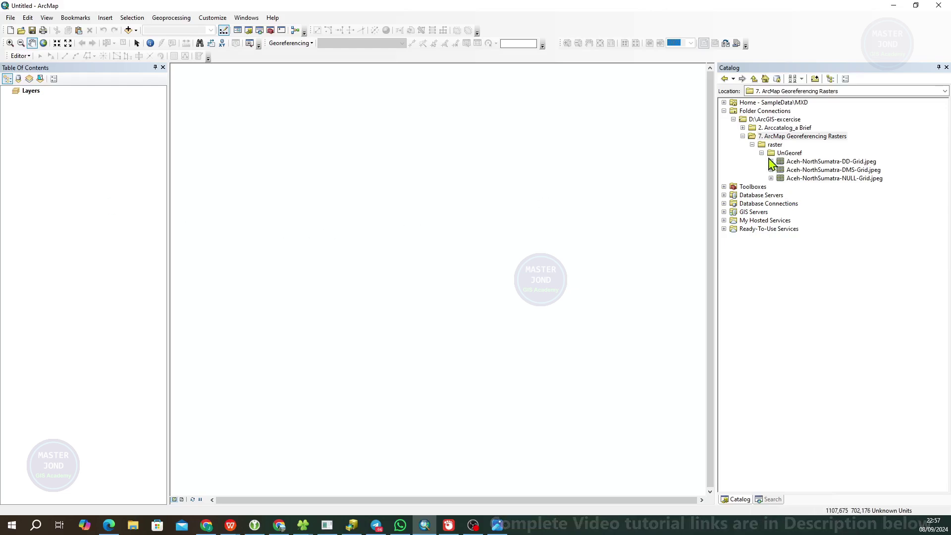
Set the data frame's coordinate system to the geographic system WGS 1984.
{"action": "left_click", "coordinate": [831, 162]}
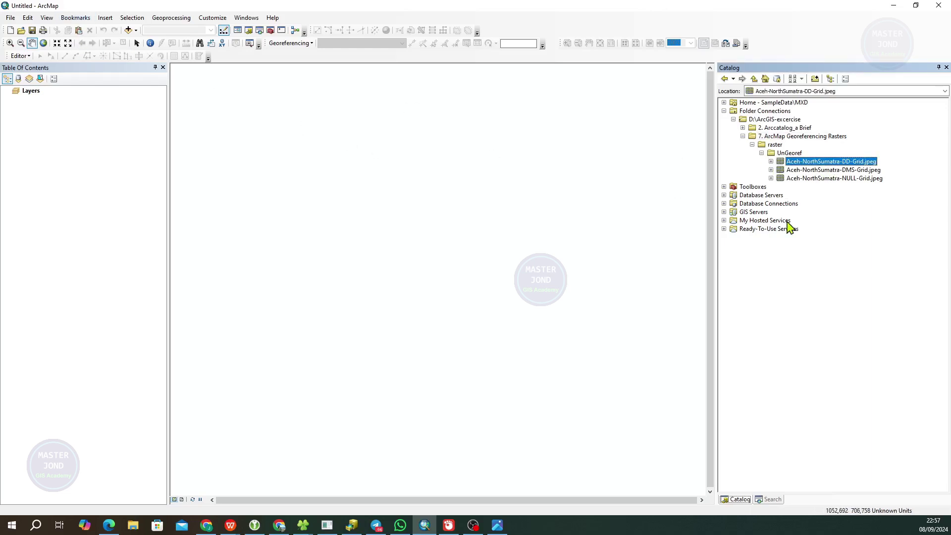
{"action": "left_click", "coordinate": [48, 19]}
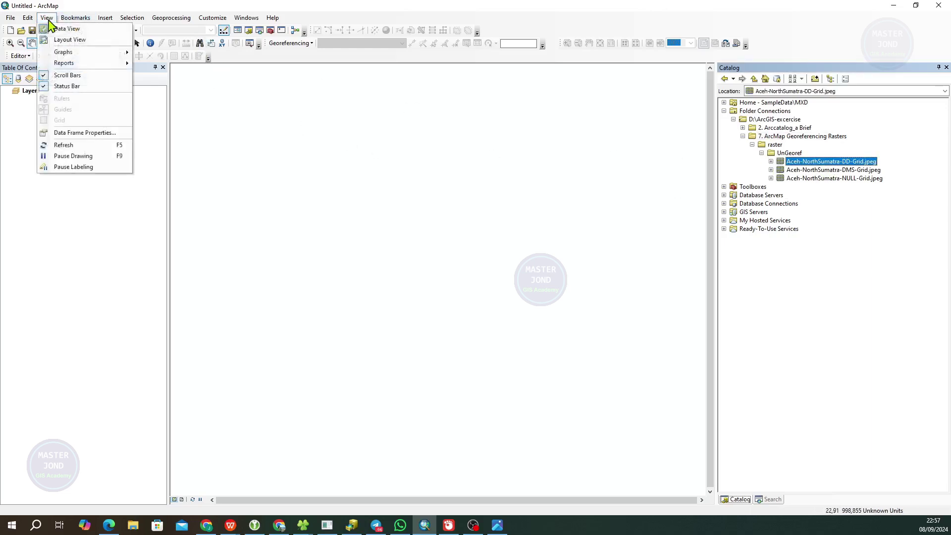
{"action": "left_click", "coordinate": [69, 134]}
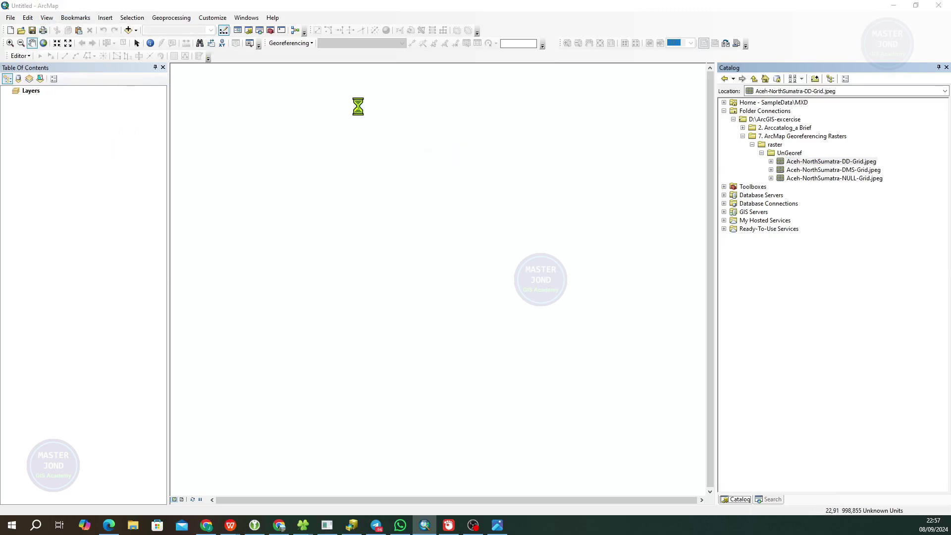
{"action": "left_click", "coordinate": [461, 130]}
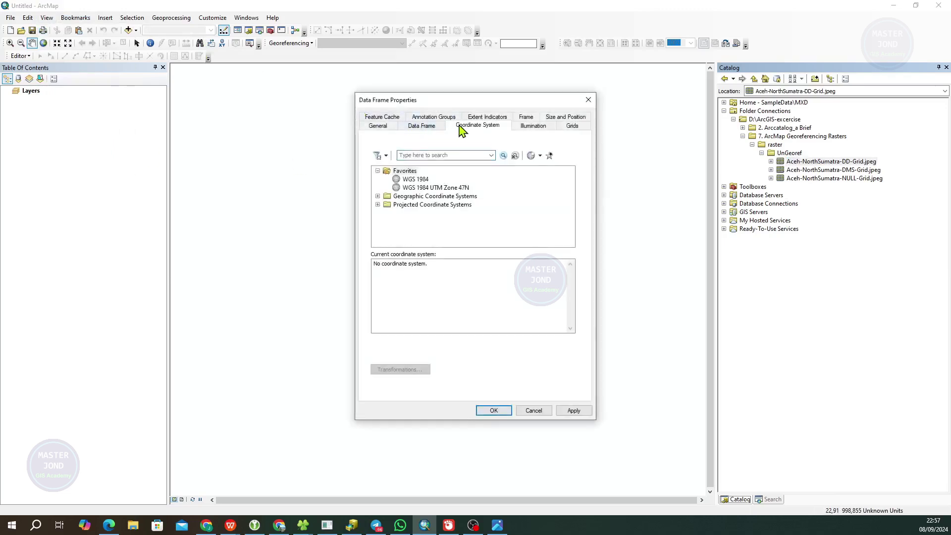
{"action": "left_click", "coordinate": [422, 181]}
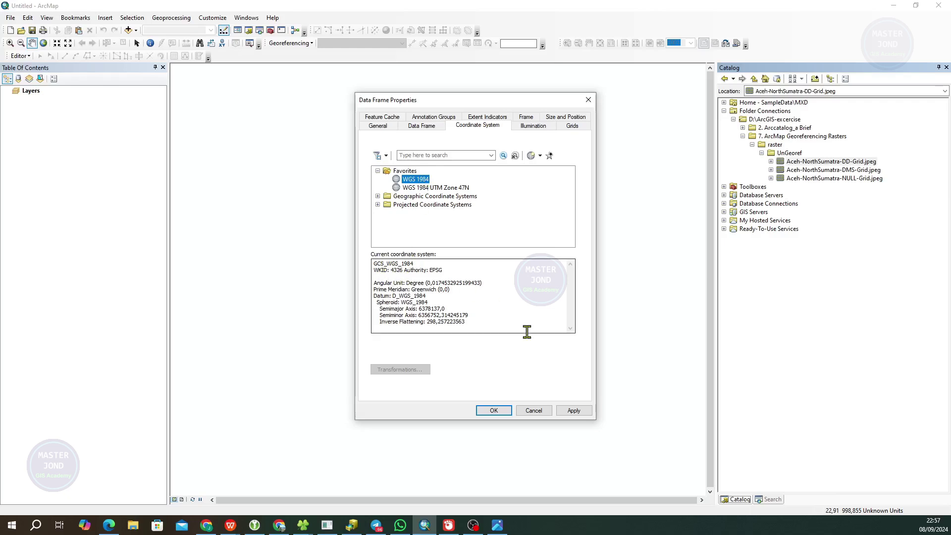
{"action": "left_click", "coordinate": [575, 412]}
{"action": "left_click", "coordinate": [493, 411]}
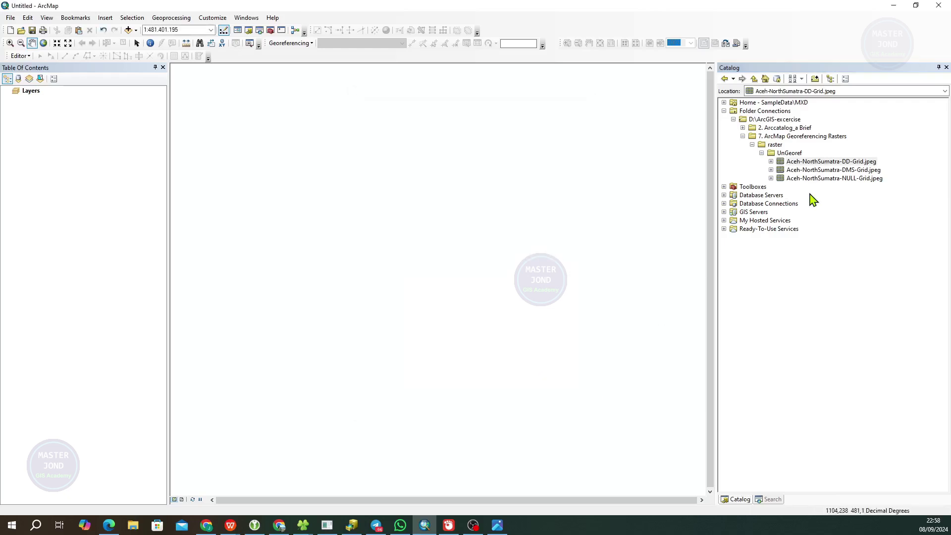
Add districts-Aceh-Sumatra-Indonesia-GCS.shp from the SampleData Vector folder Shapefile-SHP-GCS to the map.
{"action": "left_click", "coordinate": [839, 162]}
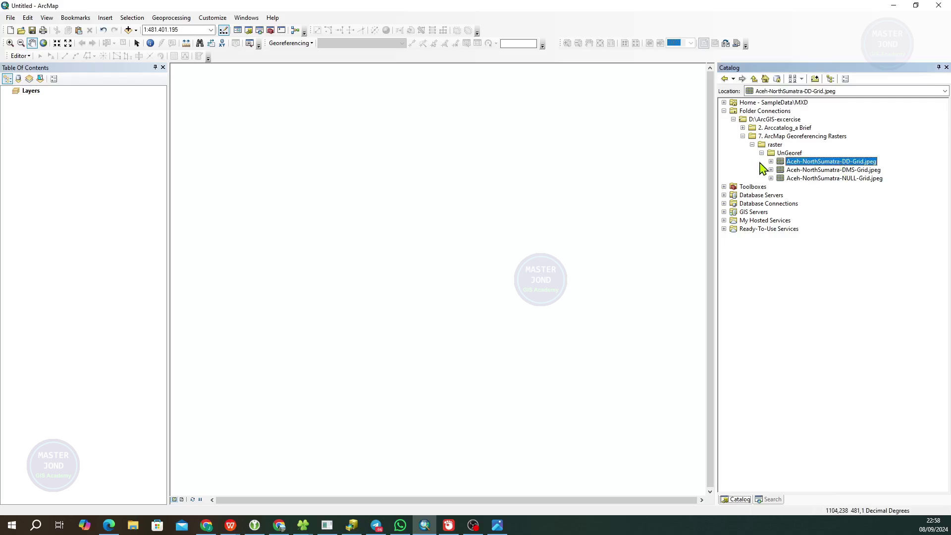
{"action": "left_click", "coordinate": [743, 128]}
{"action": "left_click", "coordinate": [752, 136]}
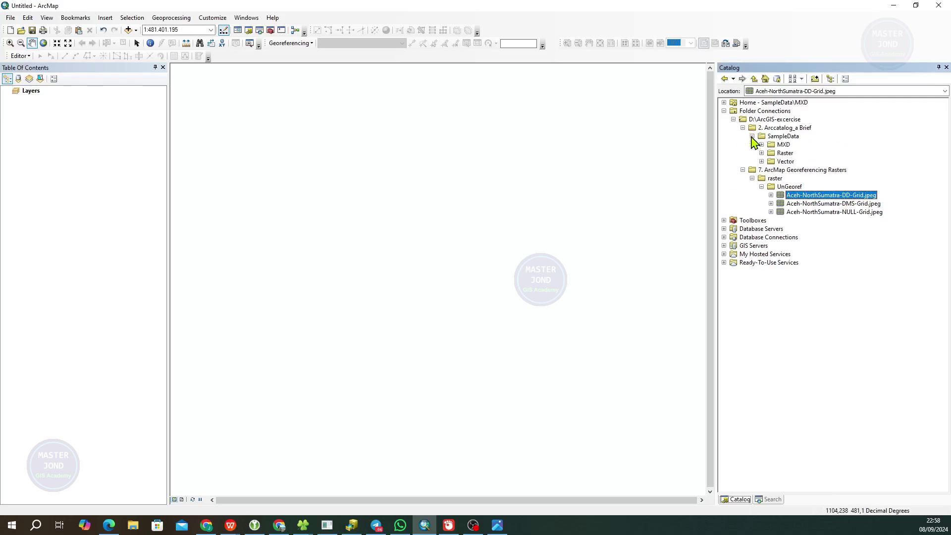
{"action": "left_click", "coordinate": [761, 162]}
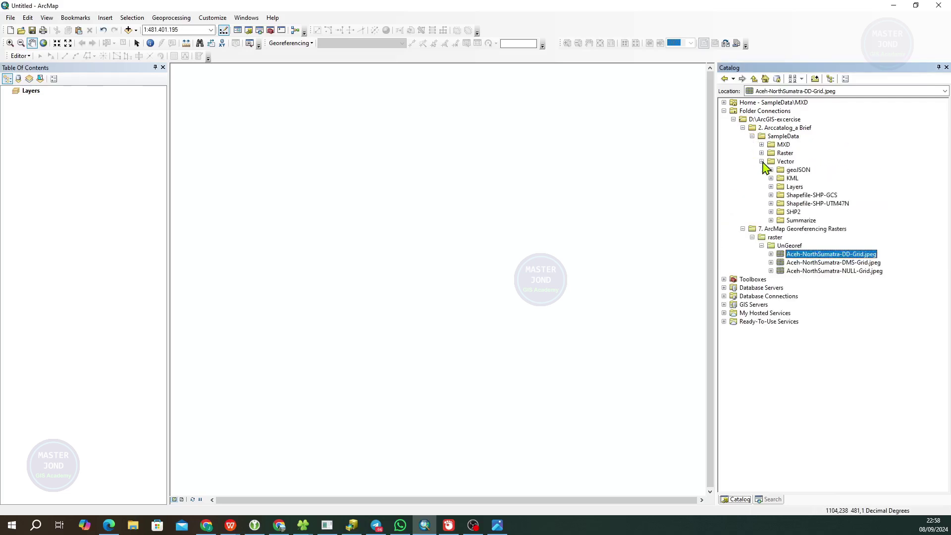
{"action": "left_click", "coordinate": [770, 195]}
{"action": "left_click", "coordinate": [836, 196]}
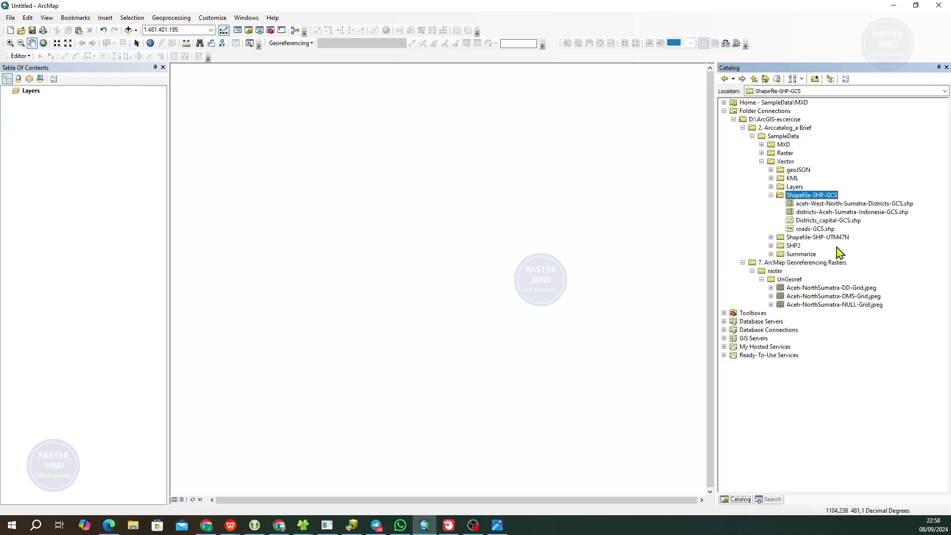
{"action": "left_click", "coordinate": [837, 212]}
{"action": "left_click_drag", "start_coordinate": [882, 218], "coordinate": [330, 203]}
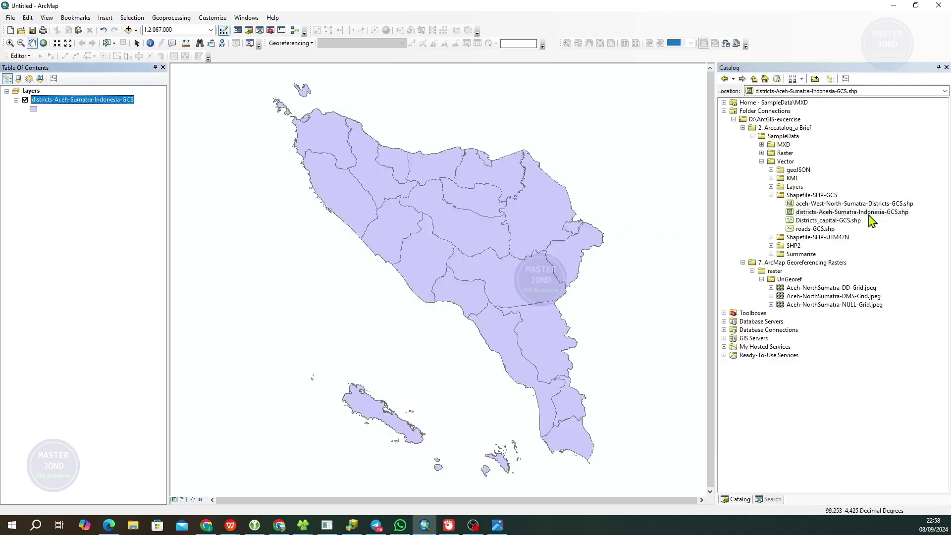
Add the raster Aceh-NorthSumatra-DD-Grid.jpeg to the map and dismiss the missing spatial reference notice.
{"action": "left_click", "coordinate": [824, 289]}
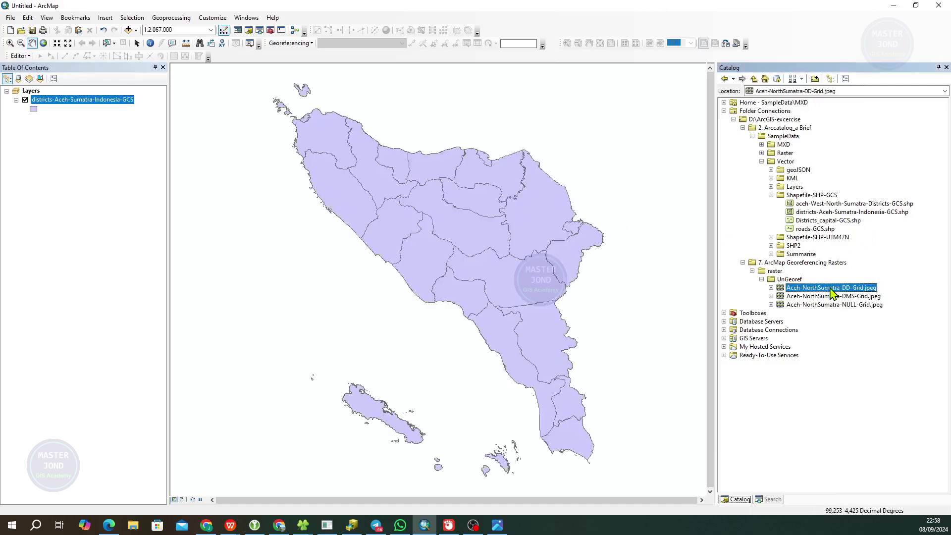
{"action": "left_click_drag", "start_coordinate": [832, 293], "coordinate": [278, 274]}
{"action": "left_click_drag", "start_coordinate": [278, 275], "coordinate": [278, 275]}
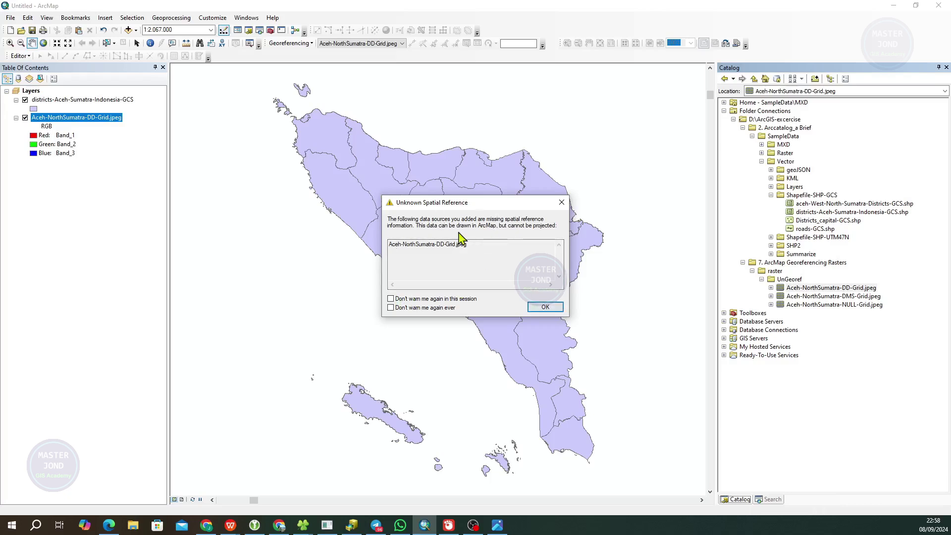
{"action": "left_click_drag", "start_coordinate": [467, 206], "coordinate": [411, 140]}
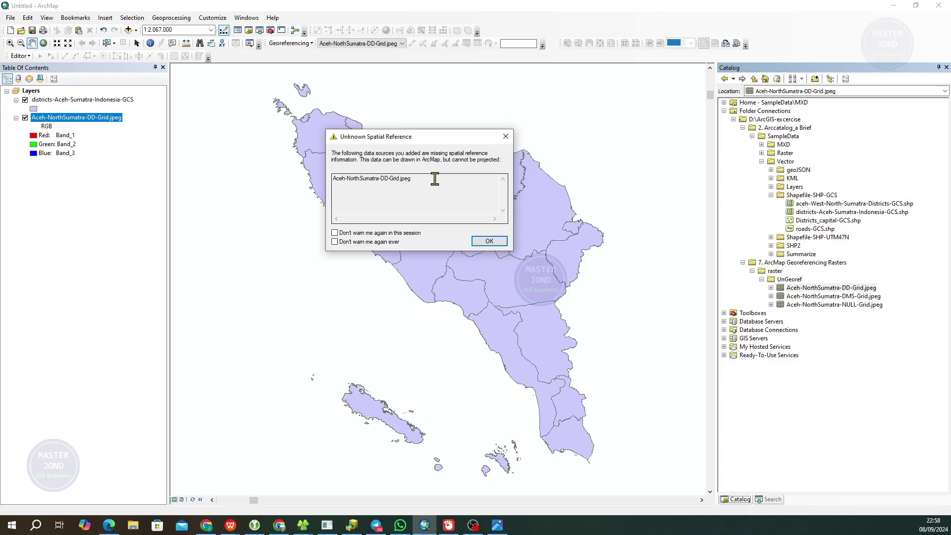
{"action": "left_click", "coordinate": [504, 243]}
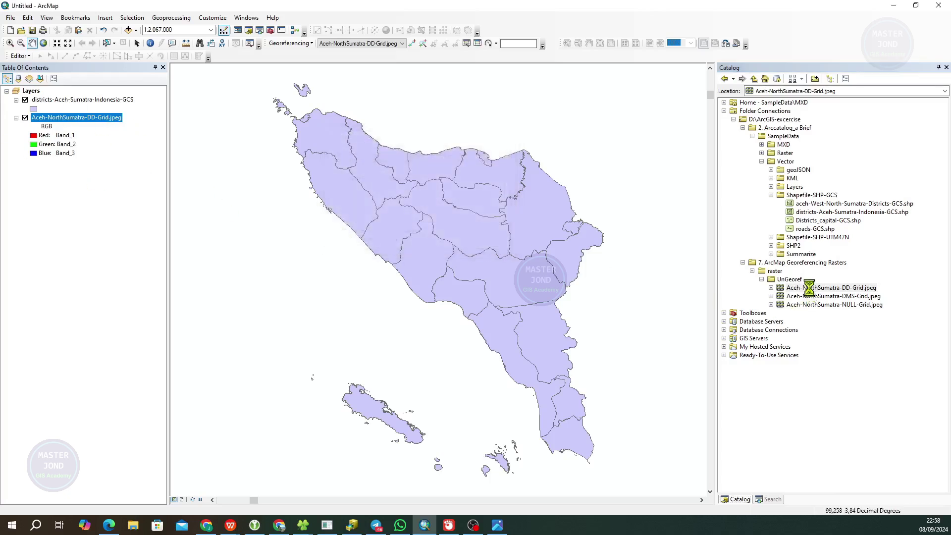
Inspect the spatial reference in the dataset properties of Aceh-NorthSumatra-DD-Grid.jpeg.
{"action": "right_click", "coordinate": [810, 288]}
{"action": "left_click", "coordinate": [841, 423]}
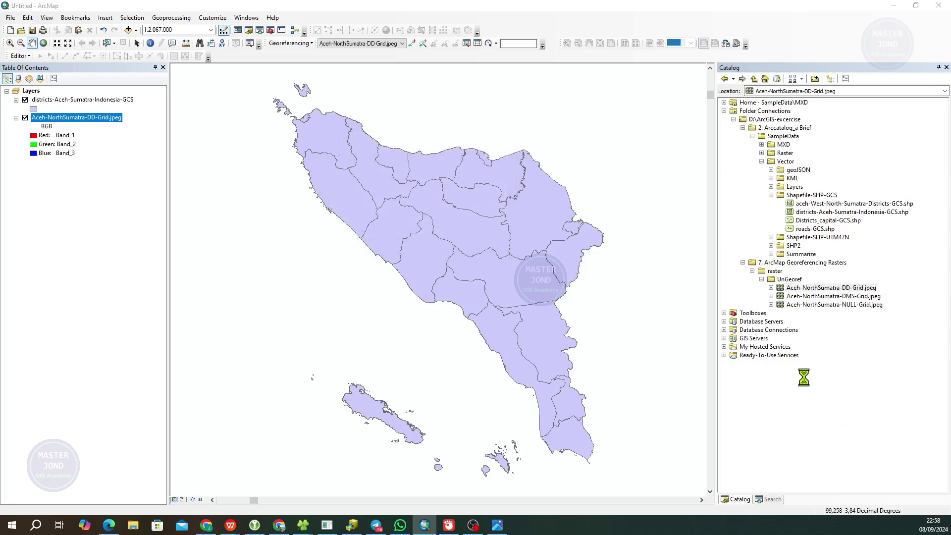
{"action": "scroll", "coordinate": [461, 255], "scroll_direction": "down", "scroll_amount": 5}
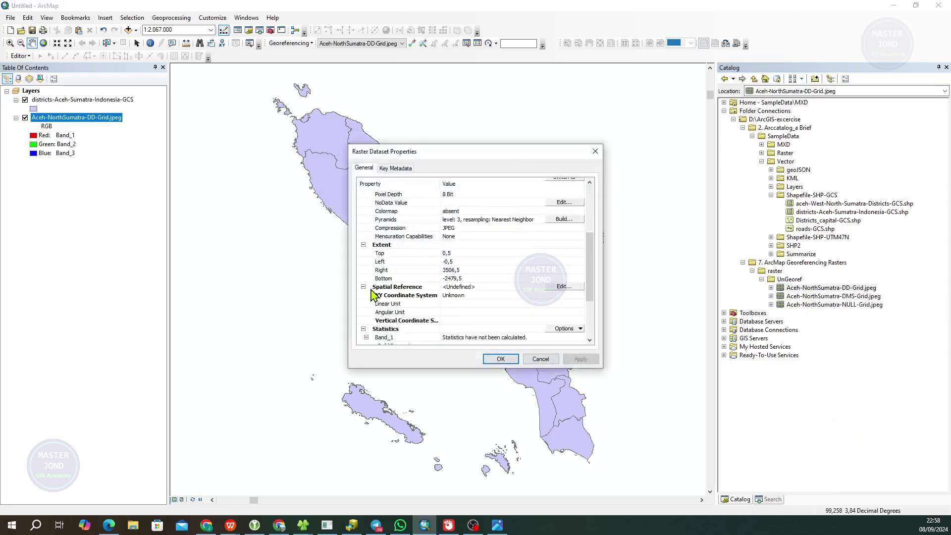
{"action": "left_click", "coordinate": [459, 296]}
{"action": "left_click", "coordinate": [458, 287]}
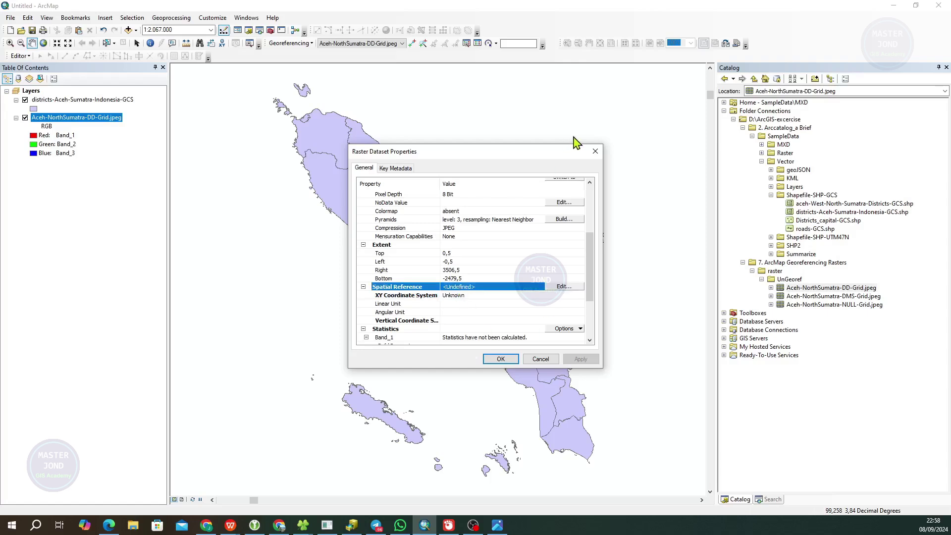
{"action": "left_click", "coordinate": [592, 152]}
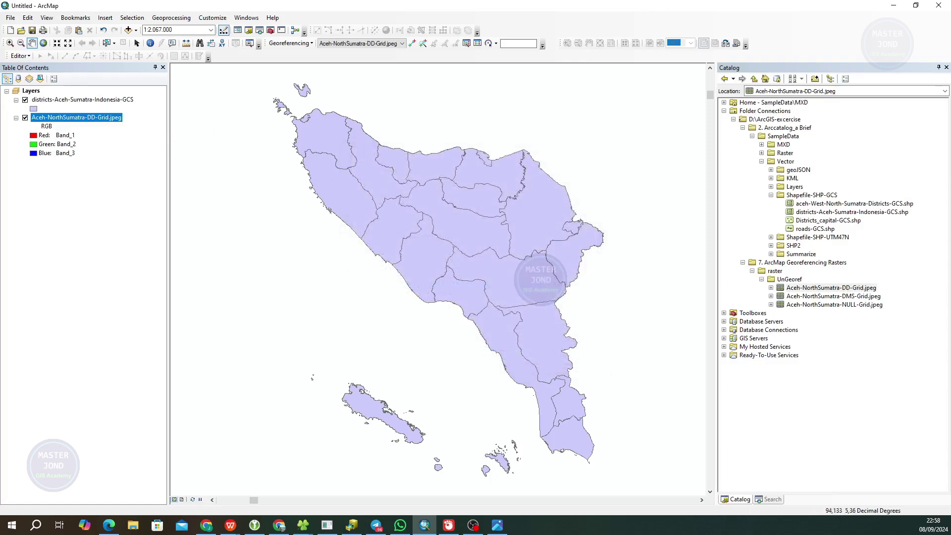
Switch to the image viewer, compare the Aceh-NorthSumatra map images with and without grid, and return to ArcMap.
{"action": "key", "text": "alt+Tab"}
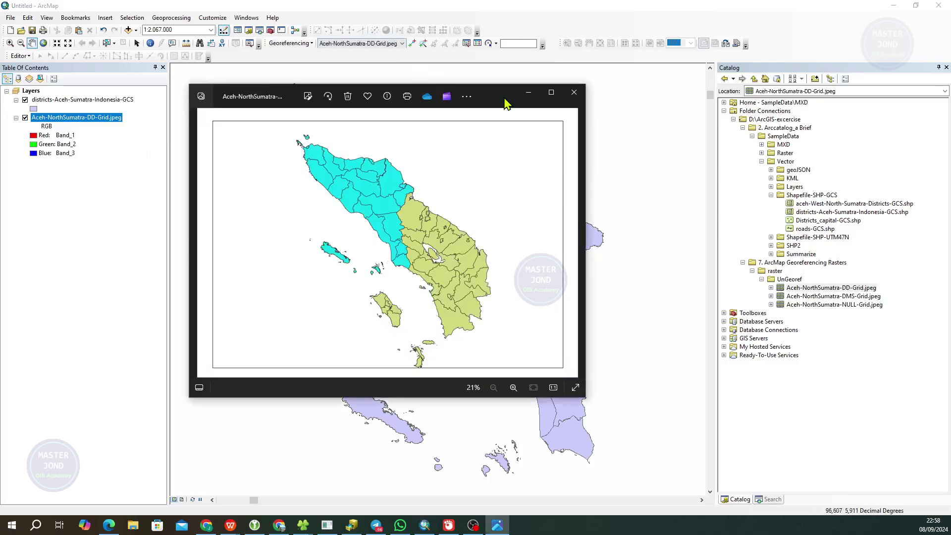
{"action": "left_click_drag", "start_coordinate": [506, 103], "coordinate": [525, 160]}
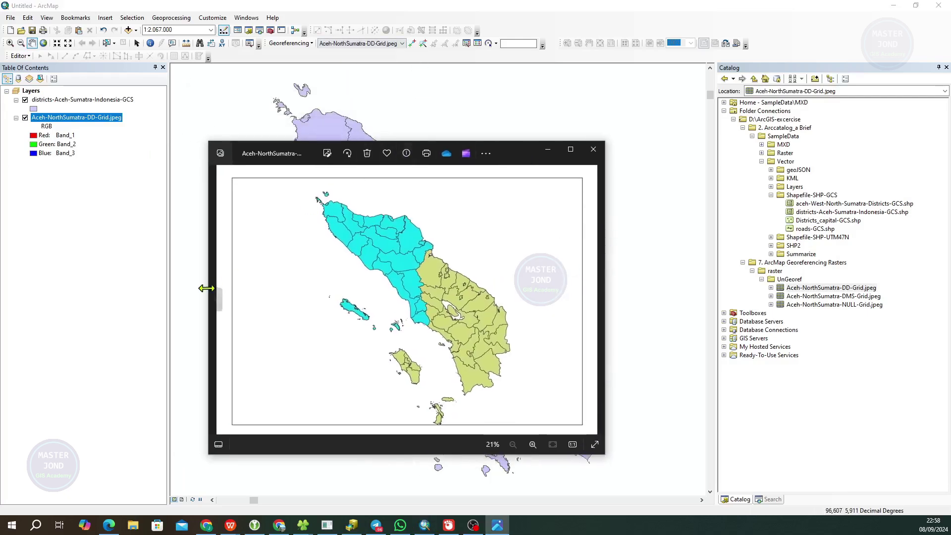
{"action": "left_click", "coordinate": [219, 302]}
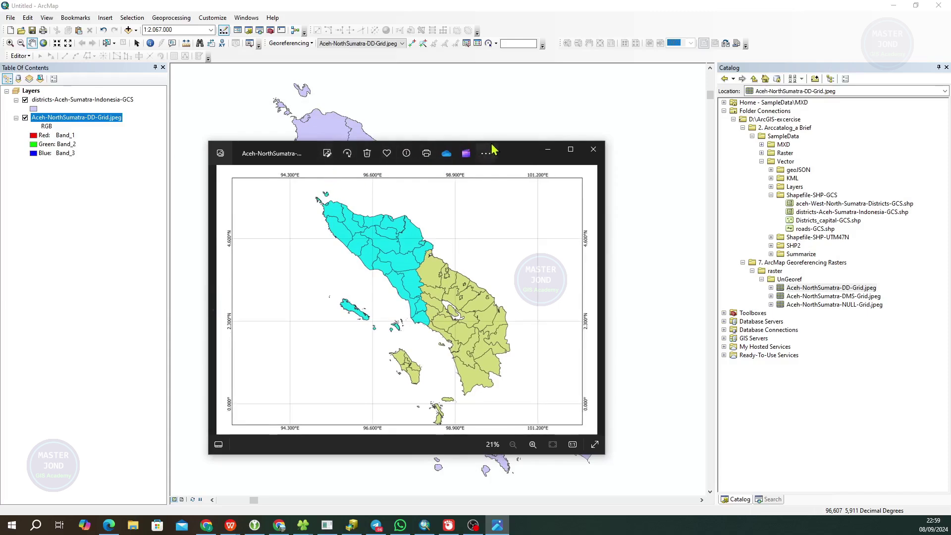
{"action": "left_click_drag", "start_coordinate": [515, 153], "coordinate": [0, 151]}
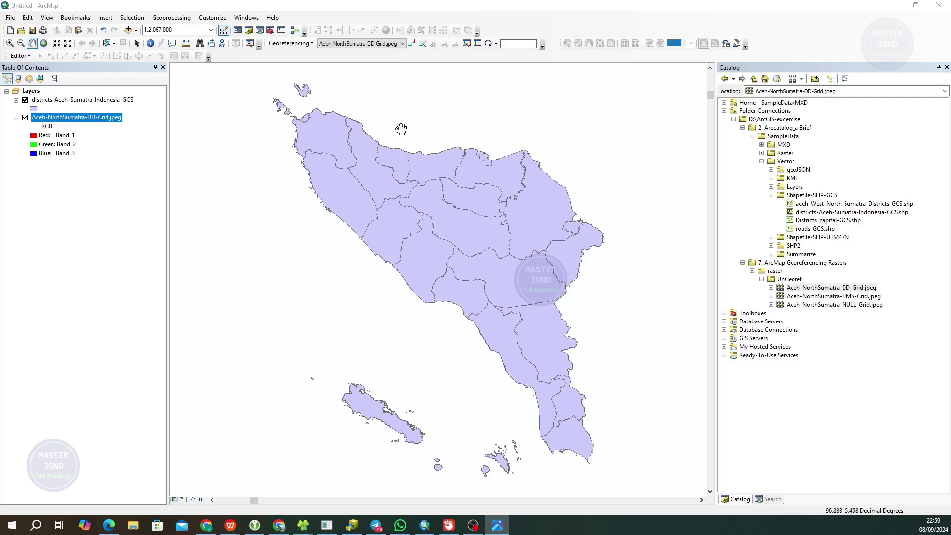
{"action": "left_click", "coordinate": [527, 12]}
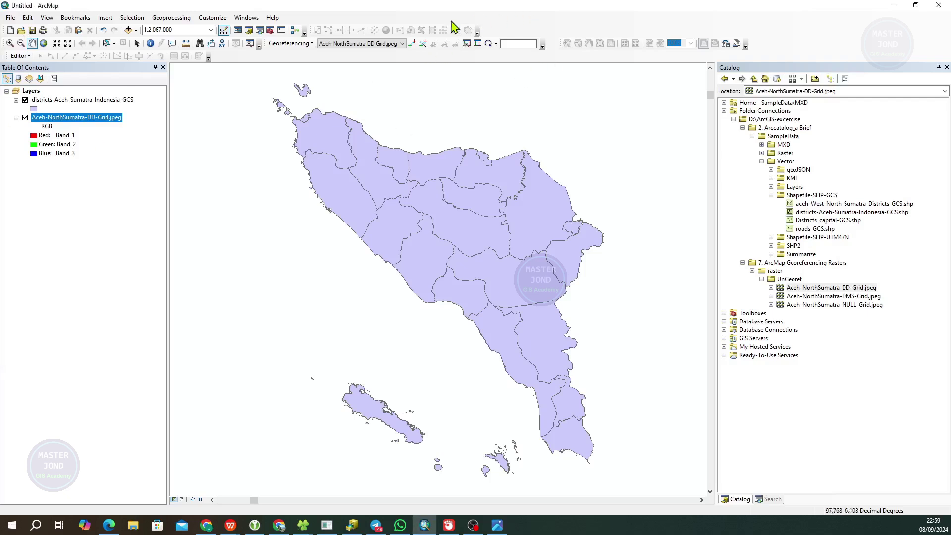
Zoom the map to the Aceh-NorthSumatra-DD-Grid.jpeg layer and check that the Georeferencing toolbar is enabled.
{"action": "right_click", "coordinate": [108, 123]}
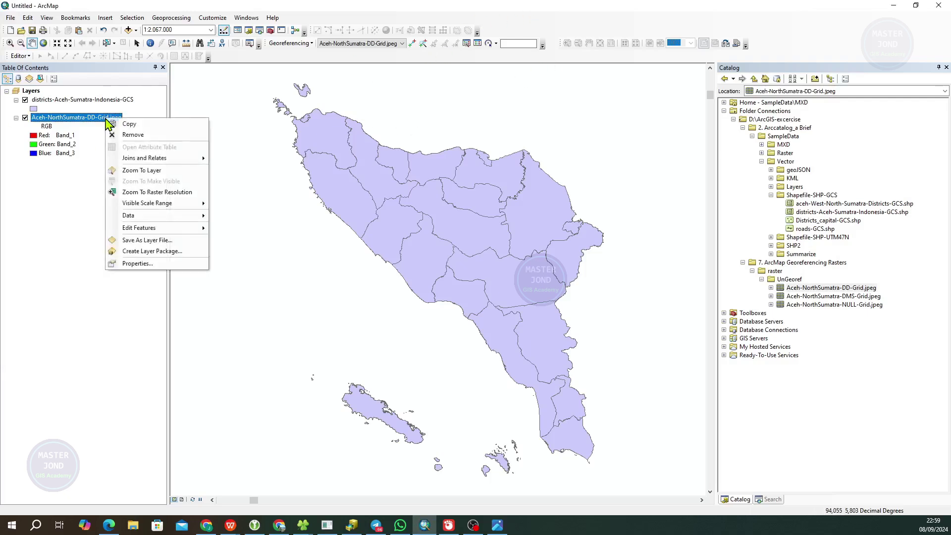
{"action": "left_click", "coordinate": [141, 171]}
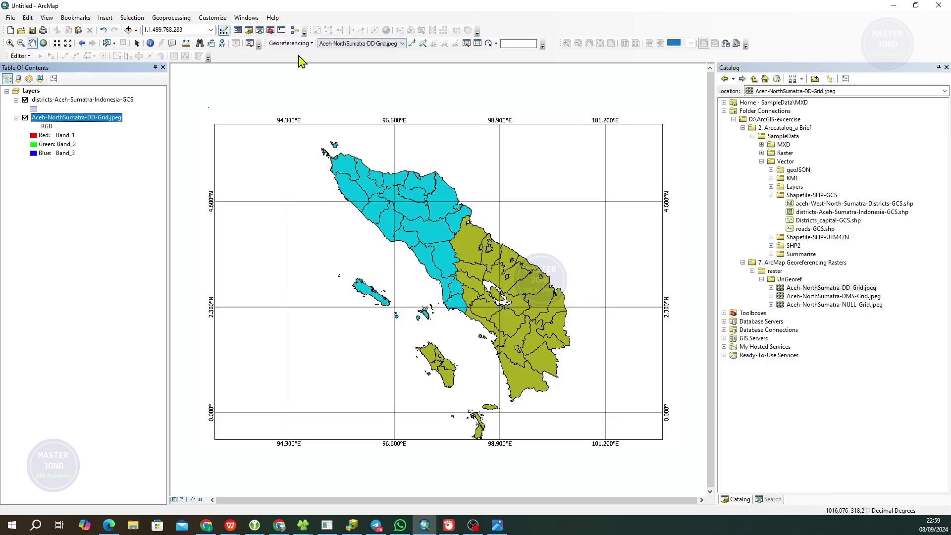
{"action": "right_click", "coordinate": [306, 56]}
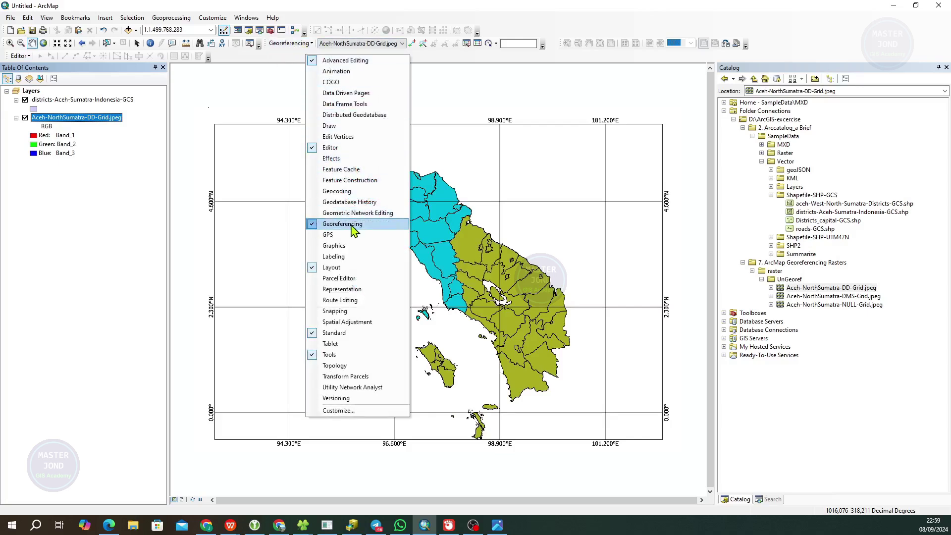
{"action": "left_click", "coordinate": [540, 14]}
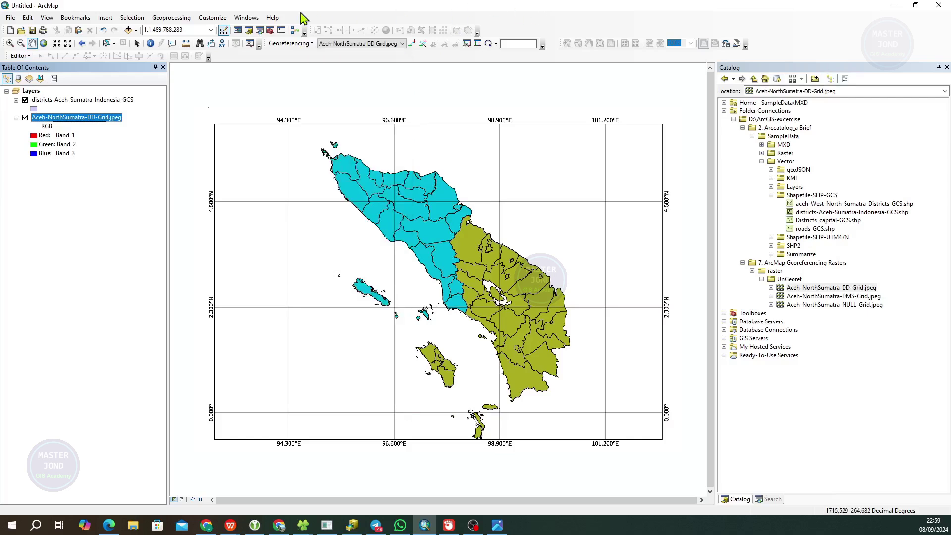
Check the list of available extensions and close it without changes.
{"action": "left_click", "coordinate": [212, 17]}
{"action": "left_click", "coordinate": [228, 39]}
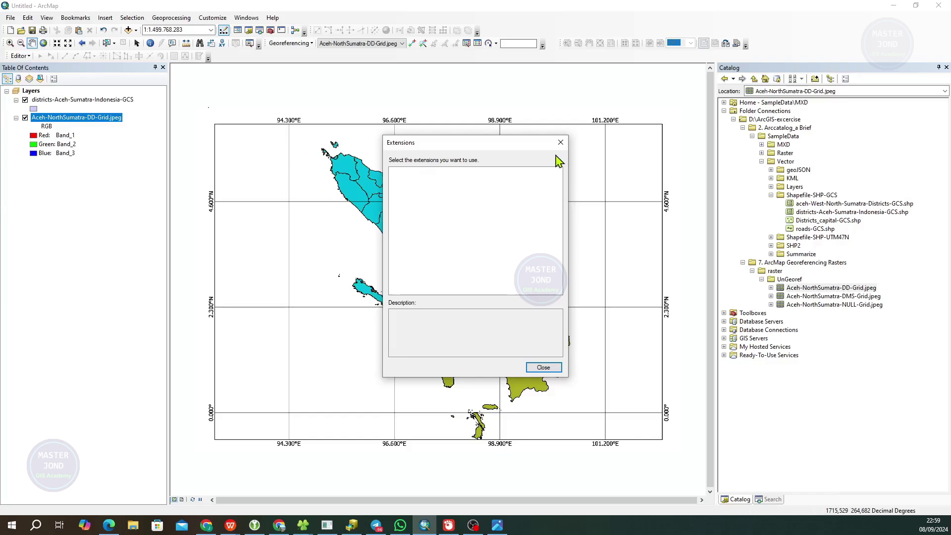
{"action": "left_click", "coordinate": [561, 140]}
{"action": "left_click", "coordinate": [213, 18]}
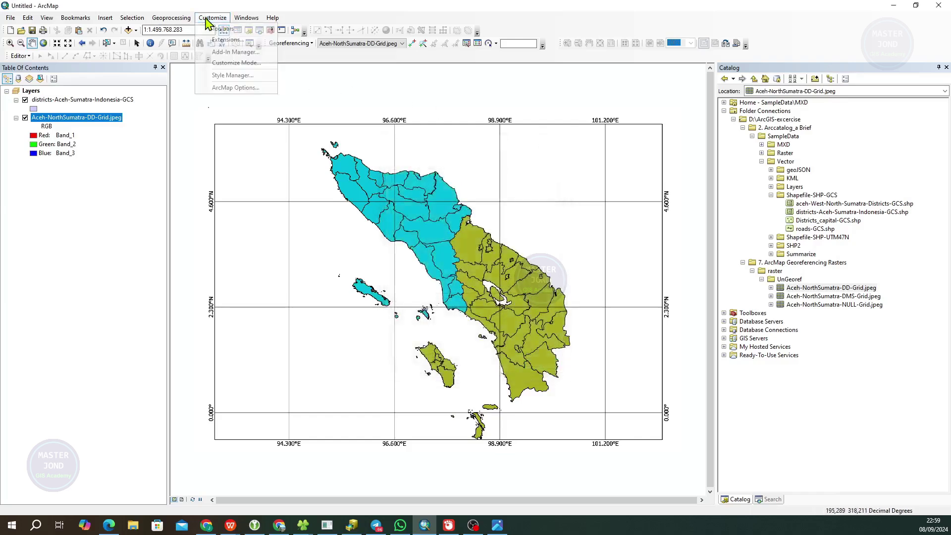
{"action": "left_click", "coordinate": [227, 40]}
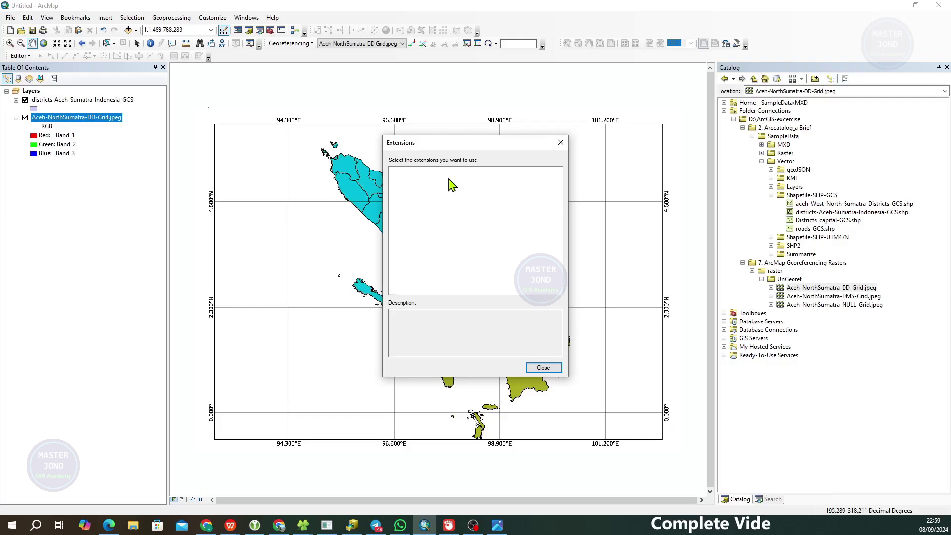
{"action": "left_click", "coordinate": [560, 143]}
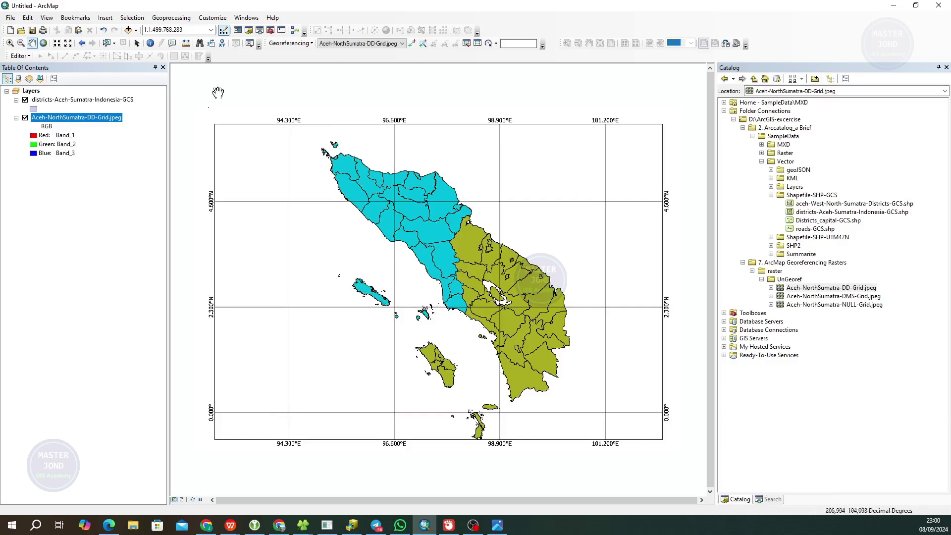
Add the first control point on the raster at the grid intersection of 94.300°E and 4.600°N.
{"action": "left_click", "coordinate": [412, 44]}
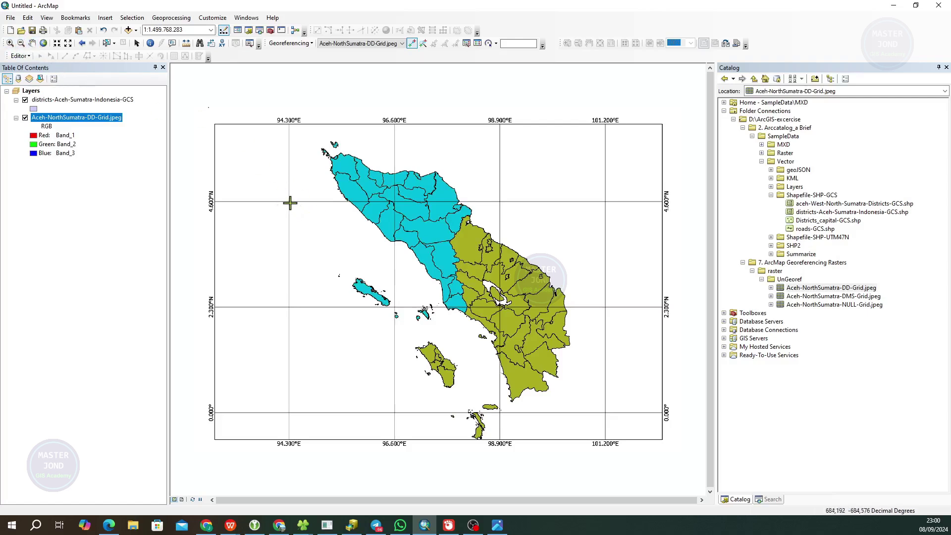
{"action": "scroll", "coordinate": [288, 202], "scroll_direction": "down", "scroll_amount": 4}
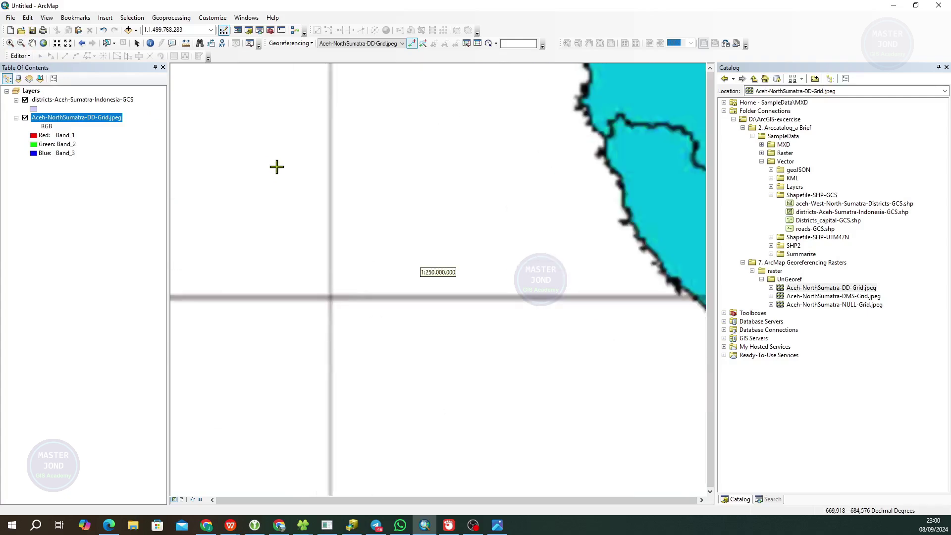
{"action": "left_click_drag", "start_coordinate": [267, 147], "coordinate": [411, 275]}
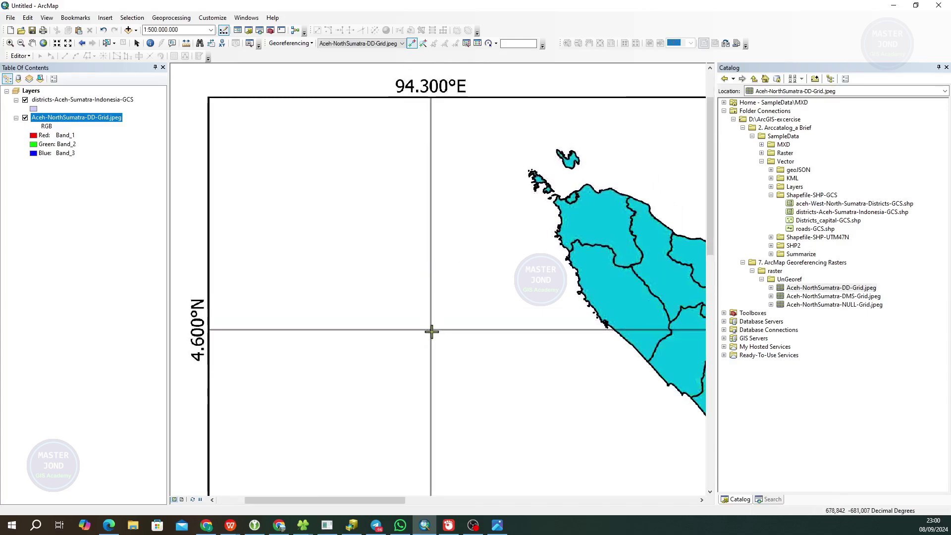
{"action": "scroll", "coordinate": [431, 332], "scroll_direction": "down", "scroll_amount": 3}
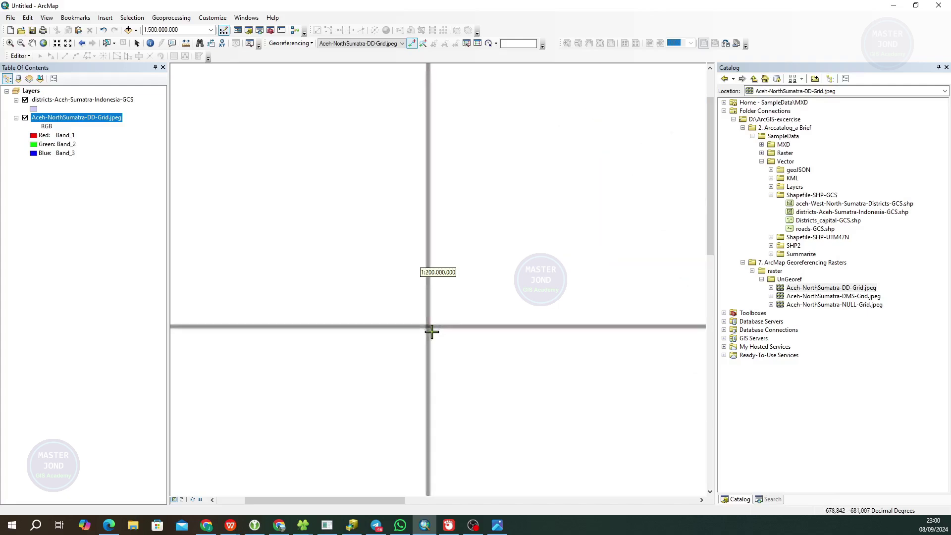
{"action": "scroll", "coordinate": [428, 326], "scroll_direction": "down", "scroll_amount": 4}
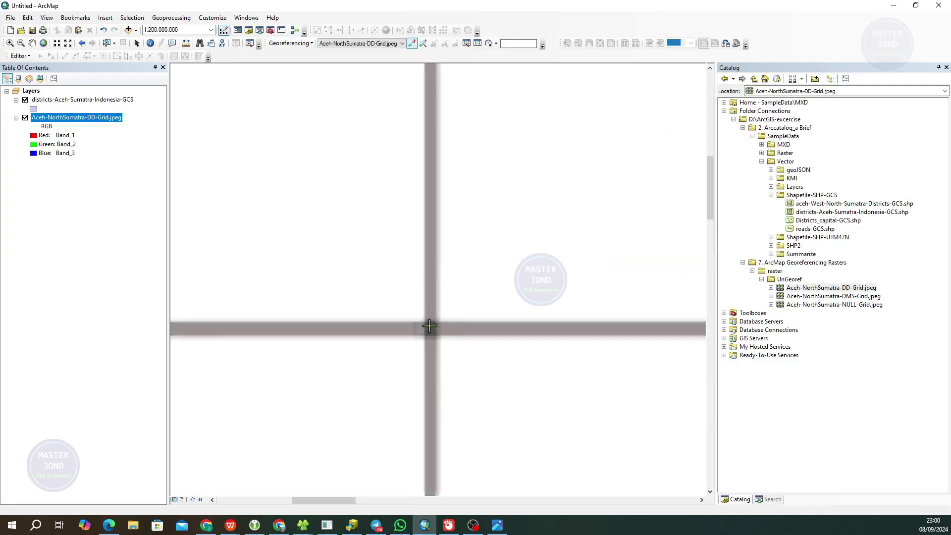
{"action": "scroll", "coordinate": [429, 327], "scroll_direction": "down", "scroll_amount": 1}
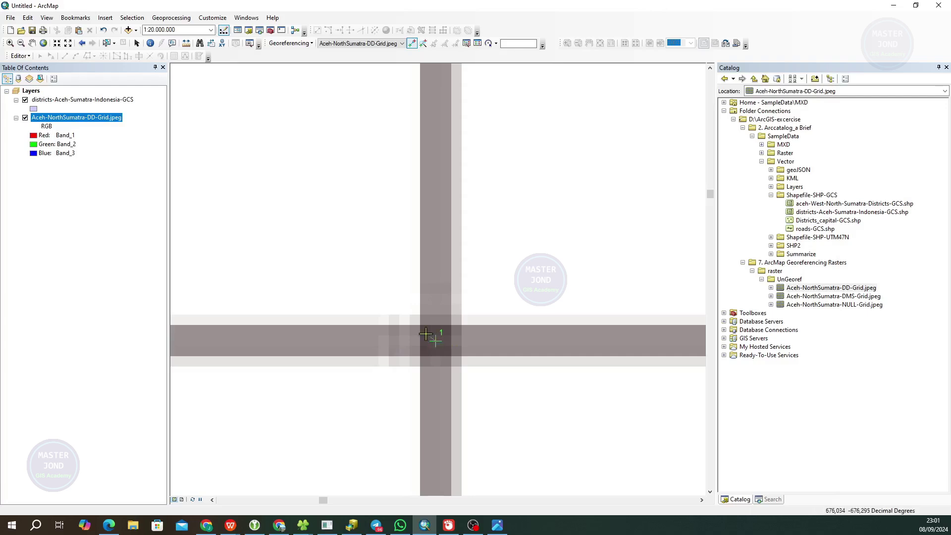
{"action": "scroll", "coordinate": [399, 310], "scroll_direction": "up", "scroll_amount": 5}
{"action": "scroll", "coordinate": [399, 310], "scroll_direction": "up", "scroll_amount": 1}
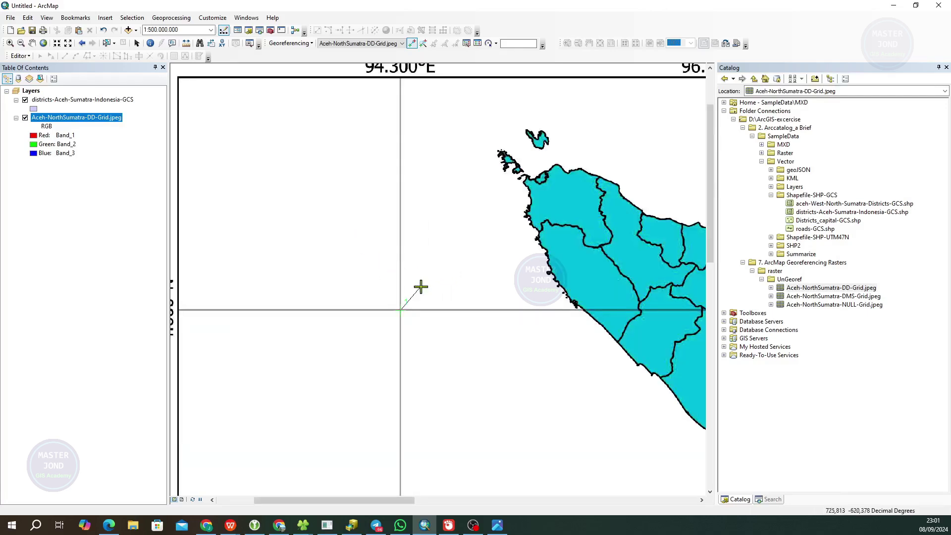
{"action": "left_click", "coordinate": [401, 309]}
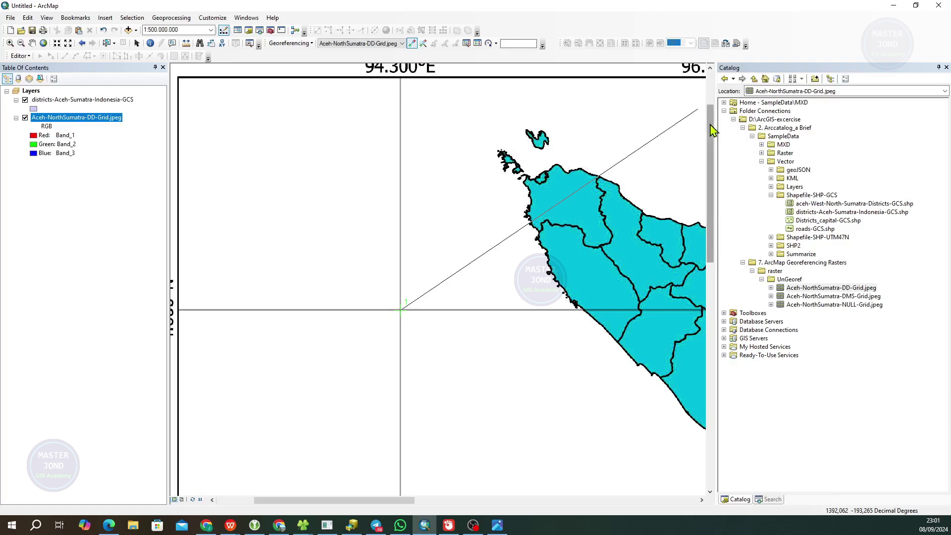
{"action": "scroll", "coordinate": [712, 123], "scroll_direction": "up", "scroll_amount": 1}
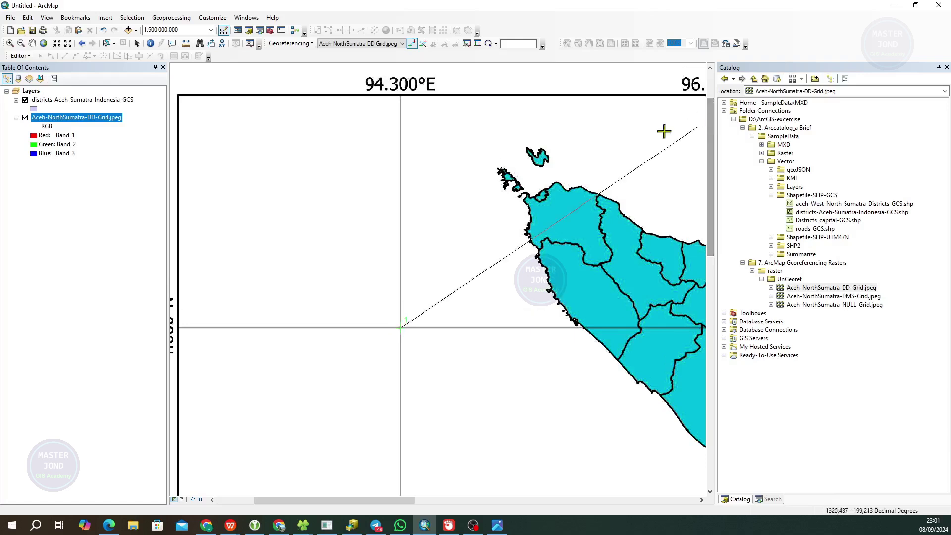
{"action": "left_click_drag", "start_coordinate": [374, 503], "coordinate": [362, 503]}
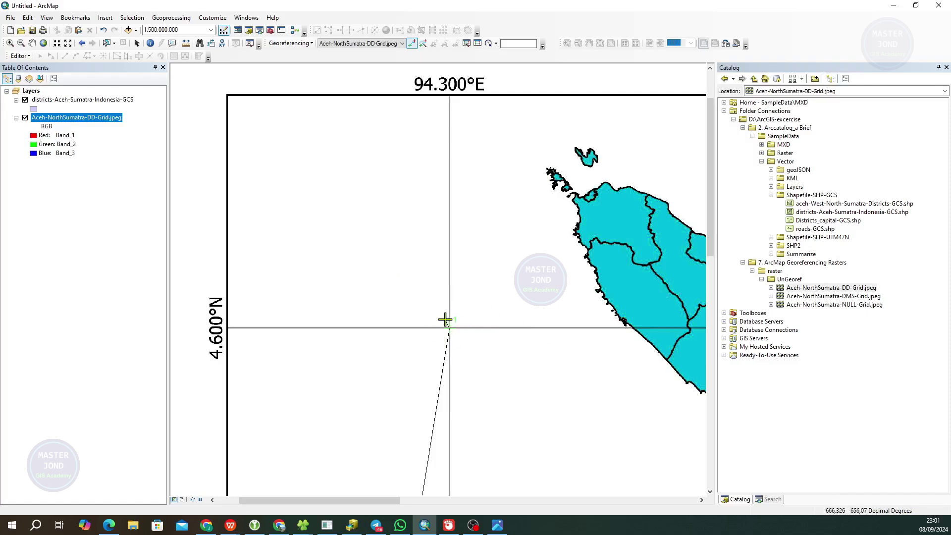
Enter the first control point's map coordinates as X 94,300 and Y 4,600.
{"action": "right_click", "coordinate": [438, 291]}
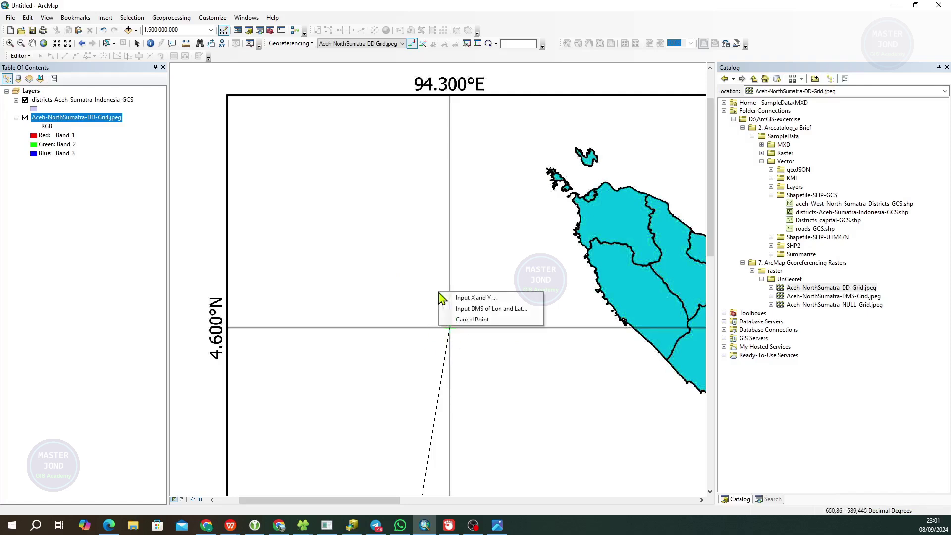
{"action": "left_click", "coordinate": [483, 297]}
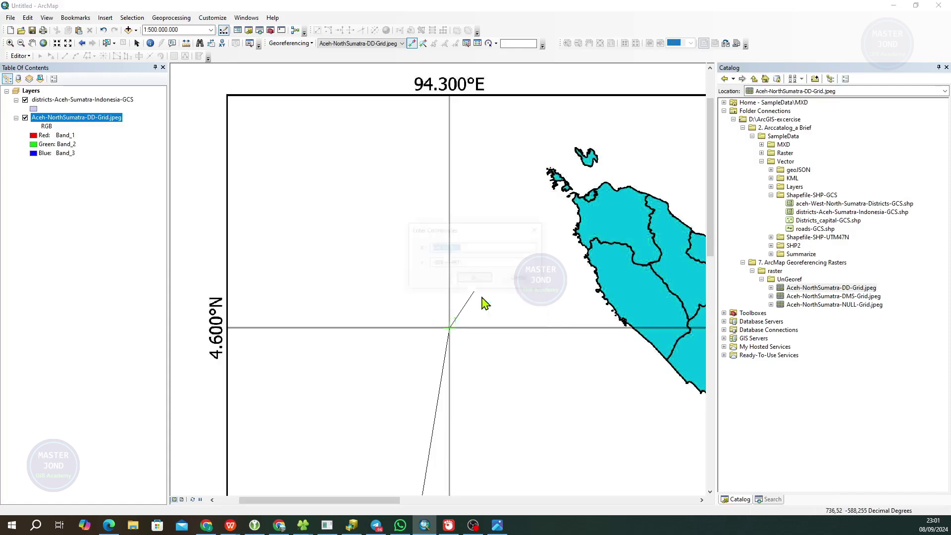
{"action": "left_click", "coordinate": [478, 250]}
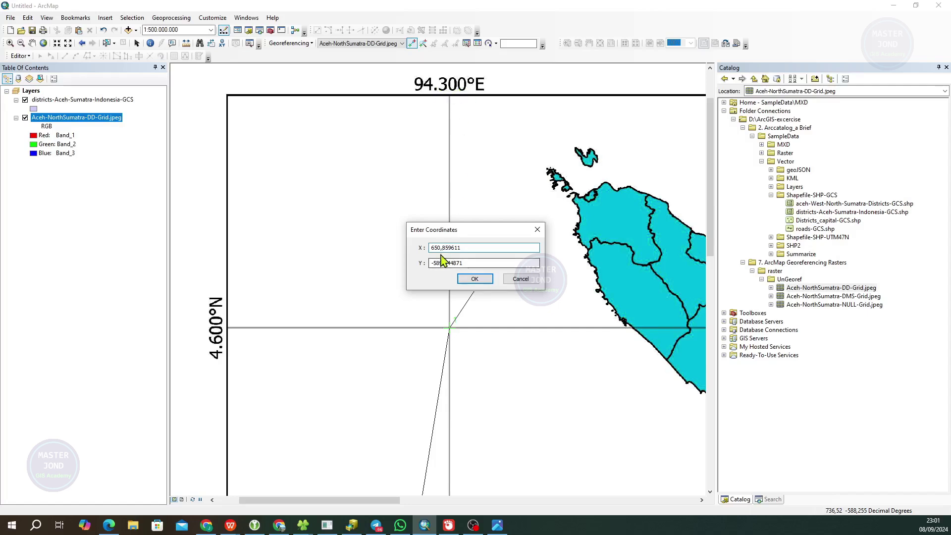
{"action": "double_click", "coordinate": [505, 253]}
{"action": "left_click", "coordinate": [484, 248]}
{"action": "left_click_drag", "start_coordinate": [498, 248], "coordinate": [346, 245]}
{"action": "type", "text": "94,300"}
{"action": "left_click_drag", "start_coordinate": [469, 263], "coordinate": [375, 221]}
{"action": "type", "text": "4,600"}
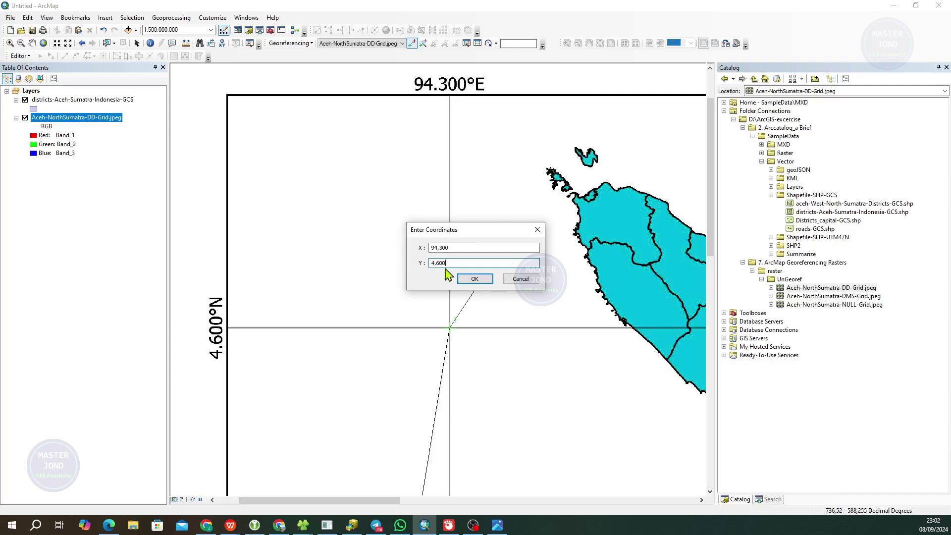
{"action": "left_click", "coordinate": [473, 279]}
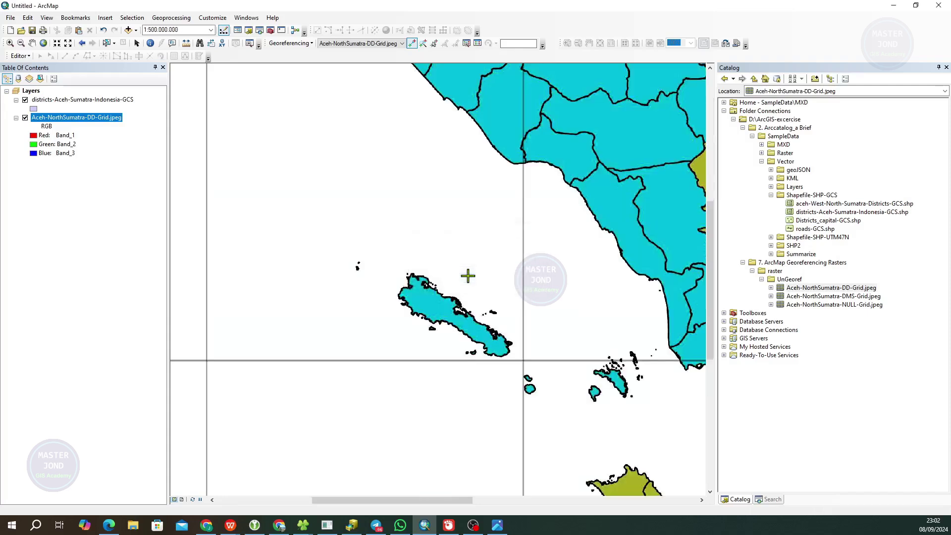
Open the link table and check the first control point's position on the map.
{"action": "left_click", "coordinate": [478, 43]}
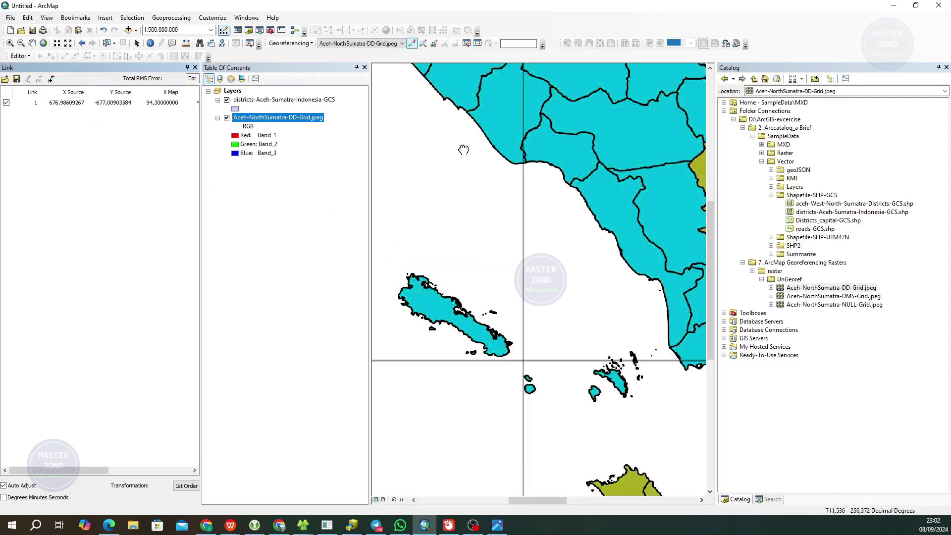
{"action": "left_click_drag", "start_coordinate": [462, 208], "coordinate": [464, 389]}
{"action": "scroll", "coordinate": [435, 206], "scroll_direction": "up", "scroll_amount": 2}
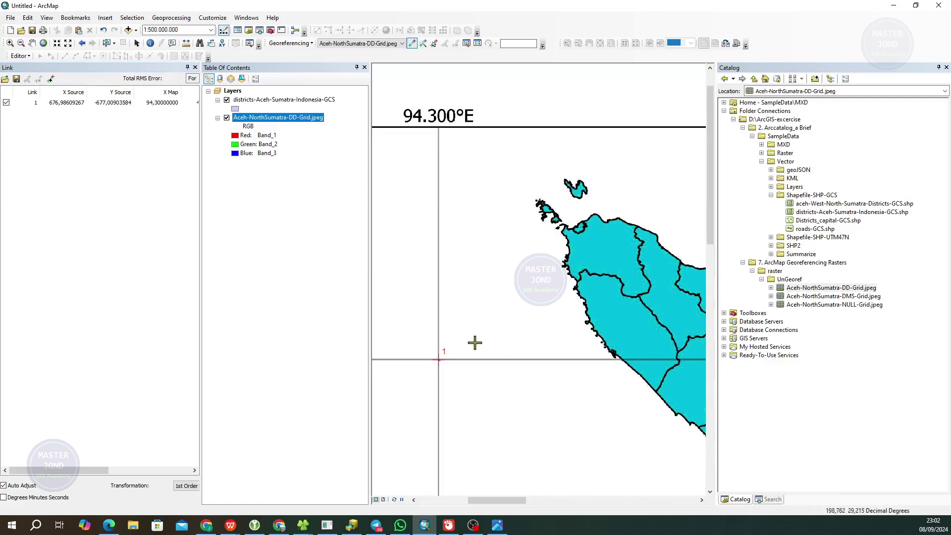
Add the second control point on the raster at the grid intersection of 101.200°E and 4.600°N.
{"action": "left_click_drag", "start_coordinate": [588, 348], "coordinate": [312, 336]}
{"action": "left_click_drag", "start_coordinate": [643, 339], "coordinate": [403, 329]}
{"action": "left_click_drag", "start_coordinate": [560, 355], "coordinate": [455, 340]}
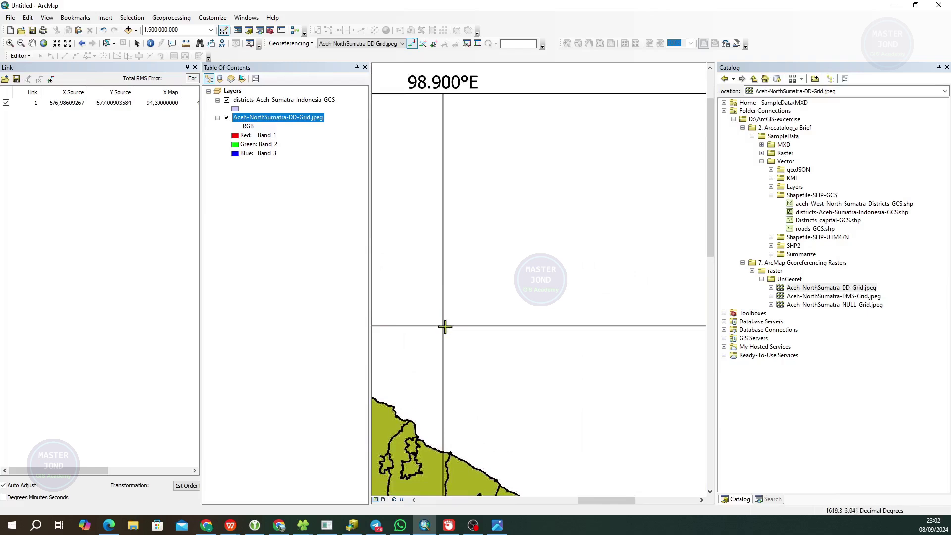
{"action": "left_click_drag", "start_coordinate": [600, 322], "coordinate": [437, 312]}
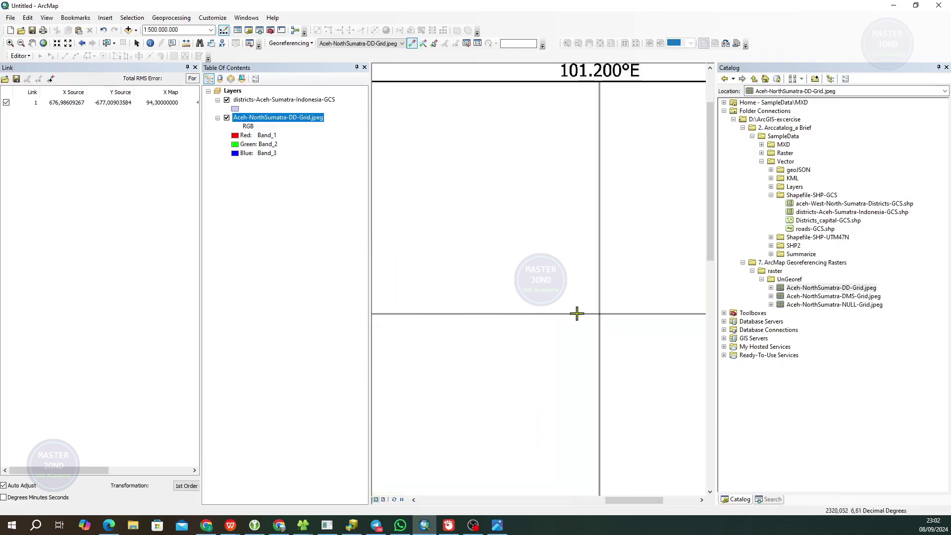
{"action": "left_click_drag", "start_coordinate": [605, 312], "coordinate": [369, 312]}
{"action": "left_click_drag", "start_coordinate": [453, 320], "coordinate": [630, 354]}
{"action": "left_click_drag", "start_coordinate": [558, 349], "coordinate": [472, 347]}
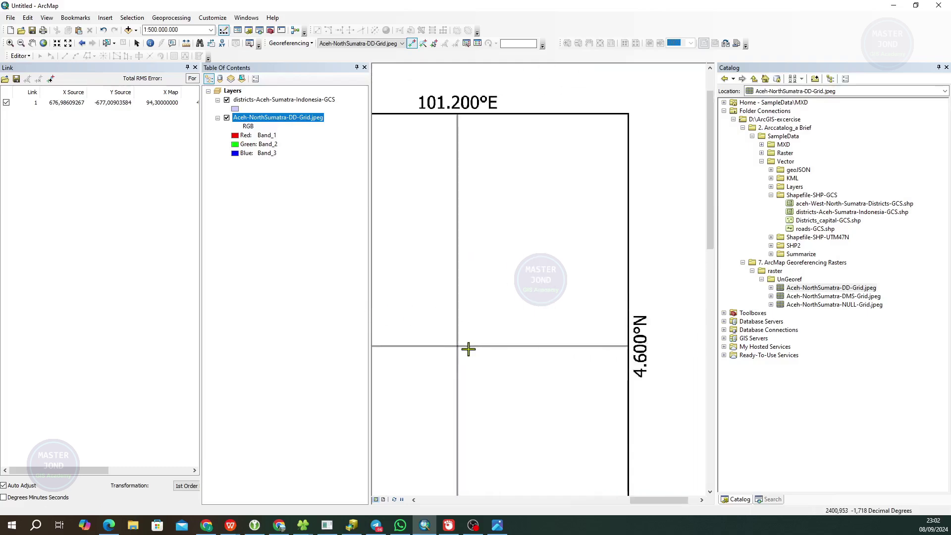
{"action": "scroll", "coordinate": [459, 349], "scroll_direction": "up", "scroll_amount": 1}
{"action": "scroll", "coordinate": [459, 347], "scroll_direction": "up", "scroll_amount": 3}
{"action": "scroll", "coordinate": [456, 347], "scroll_direction": "up", "scroll_amount": 1}
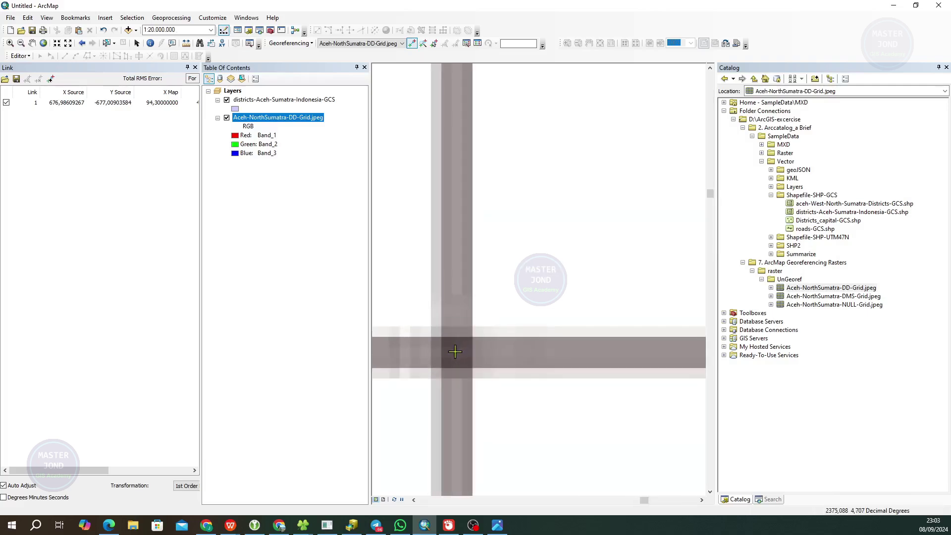
{"action": "scroll", "coordinate": [457, 346], "scroll_direction": "down", "scroll_amount": 2}
{"action": "scroll", "coordinate": [458, 345], "scroll_direction": "down", "scroll_amount": 2}
{"action": "left_click", "coordinate": [458, 345]}
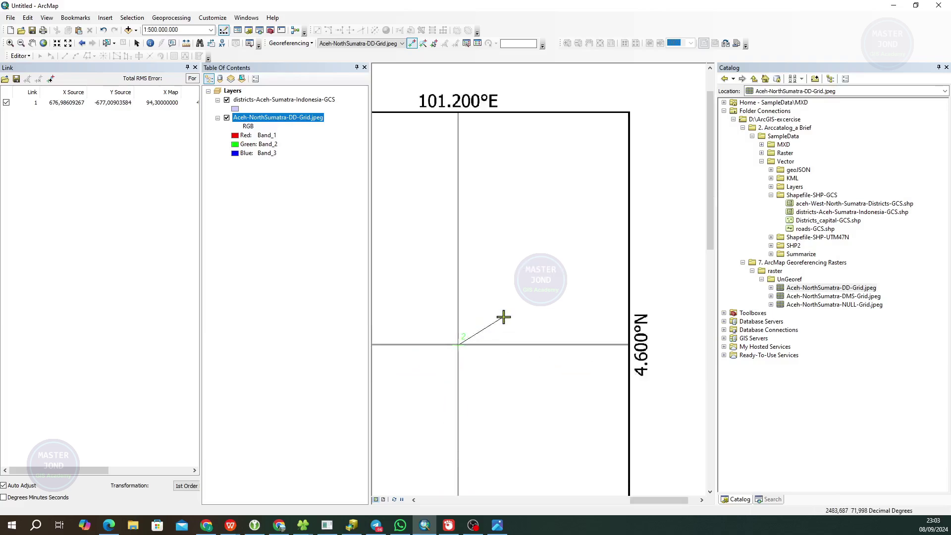
Enter the second control point's map coordinates as X 101,200 and Y 4,600.
{"action": "left_click_drag", "start_coordinate": [492, 322], "coordinate": [486, 342]}
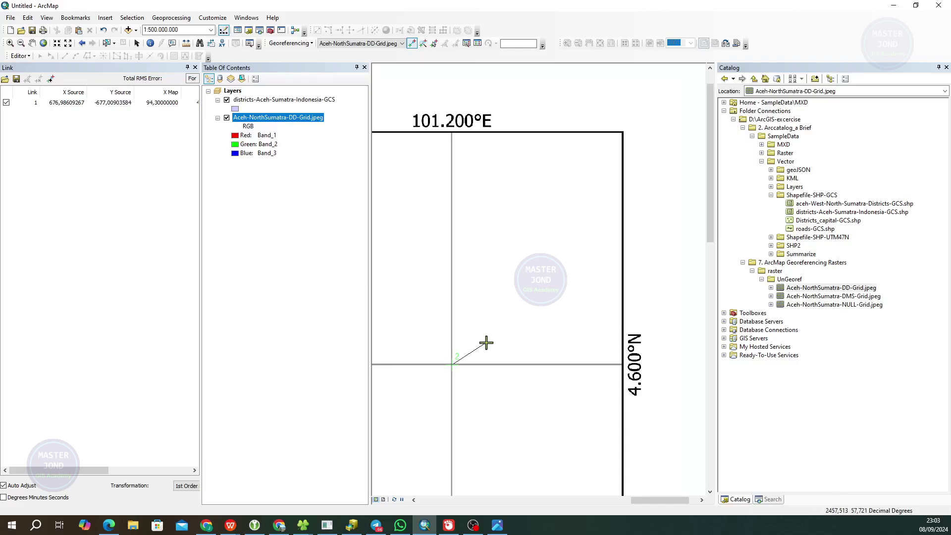
{"action": "right_click", "coordinate": [477, 336]}
{"action": "left_click", "coordinate": [515, 341]}
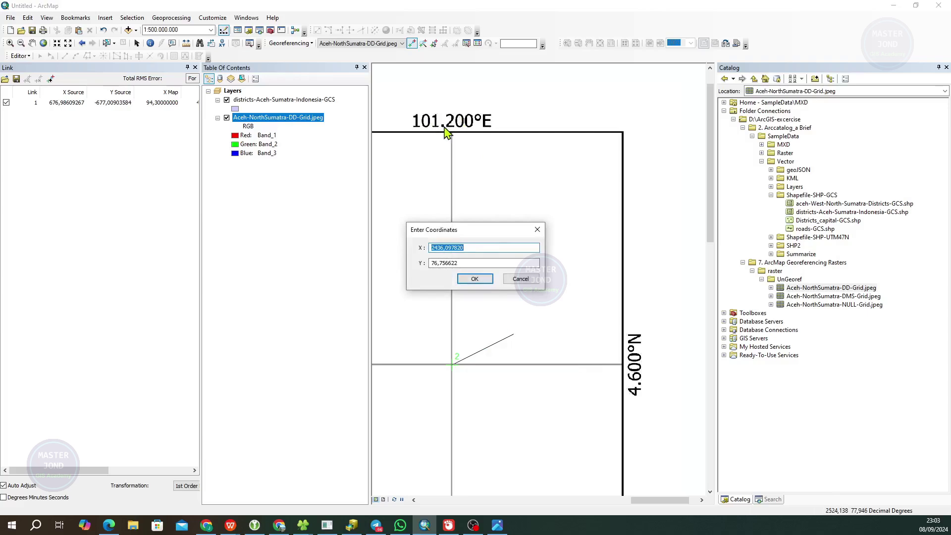
{"action": "left_click_drag", "start_coordinate": [476, 247], "coordinate": [385, 253]}
{"action": "type", "text": "101,200"}
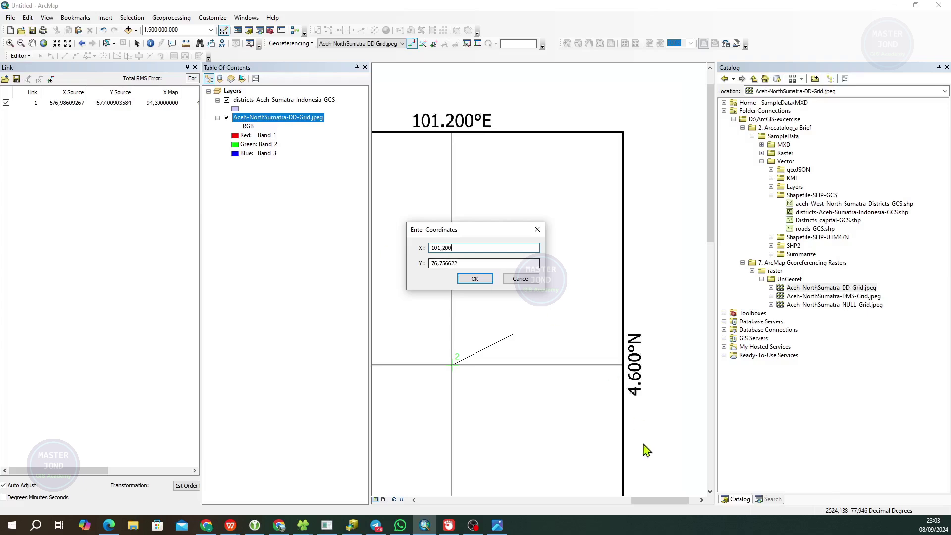
{"action": "left_click_drag", "start_coordinate": [463, 267], "coordinate": [400, 264]}
{"action": "type", "text": "4,60"}
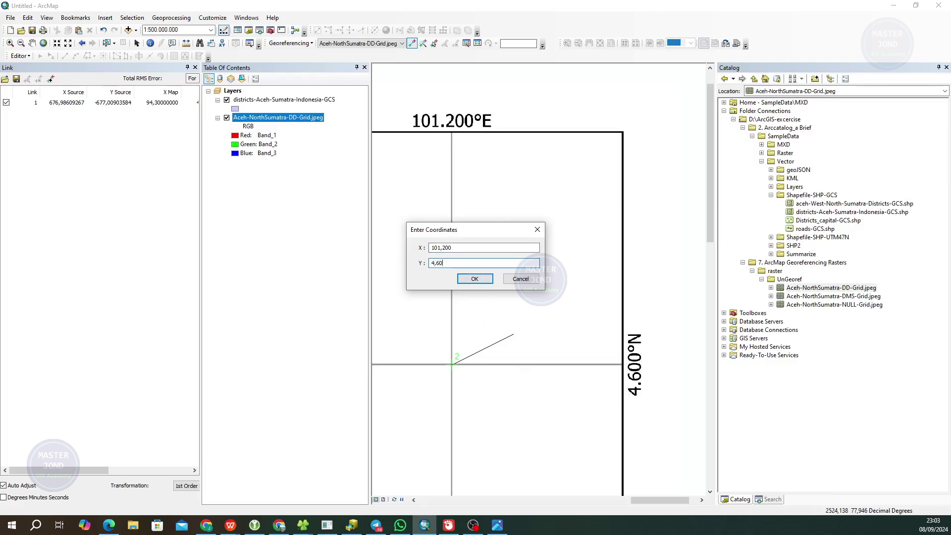
{"action": "type", "text": "0"}
{"action": "left_click", "coordinate": [471, 279]}
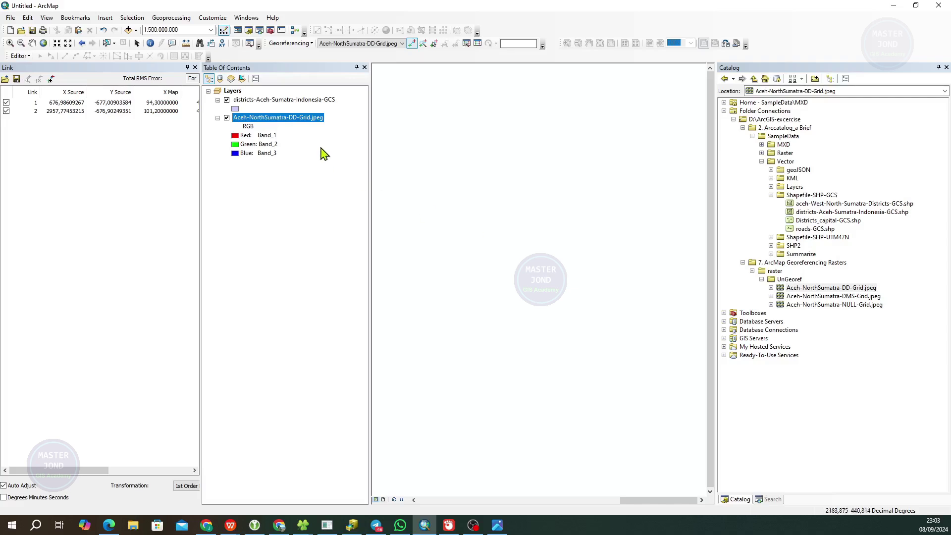
Zoom the map to the extent of the Aceh-NorthSumatra-DD-Grid.jpeg layer.
{"action": "left_click", "coordinate": [290, 100]}
{"action": "left_click", "coordinate": [283, 119]}
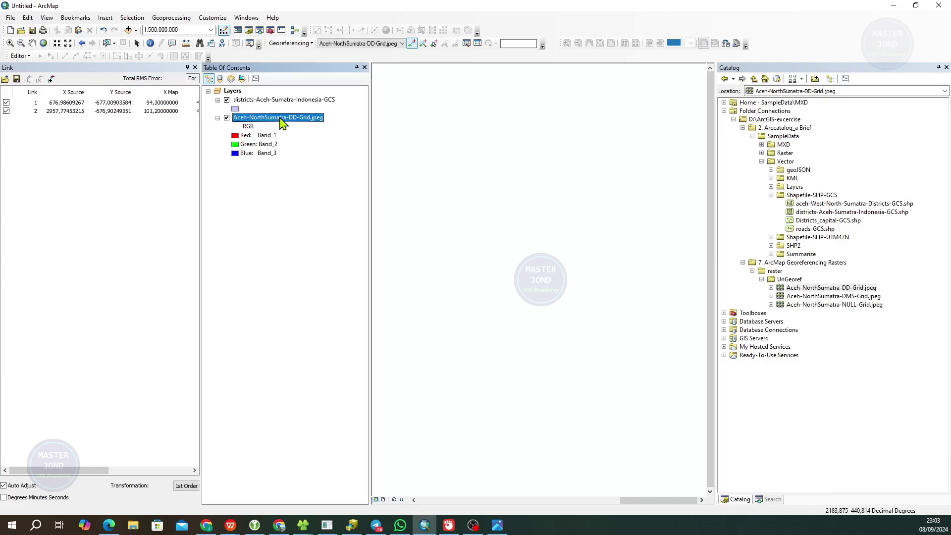
{"action": "right_click", "coordinate": [284, 119]}
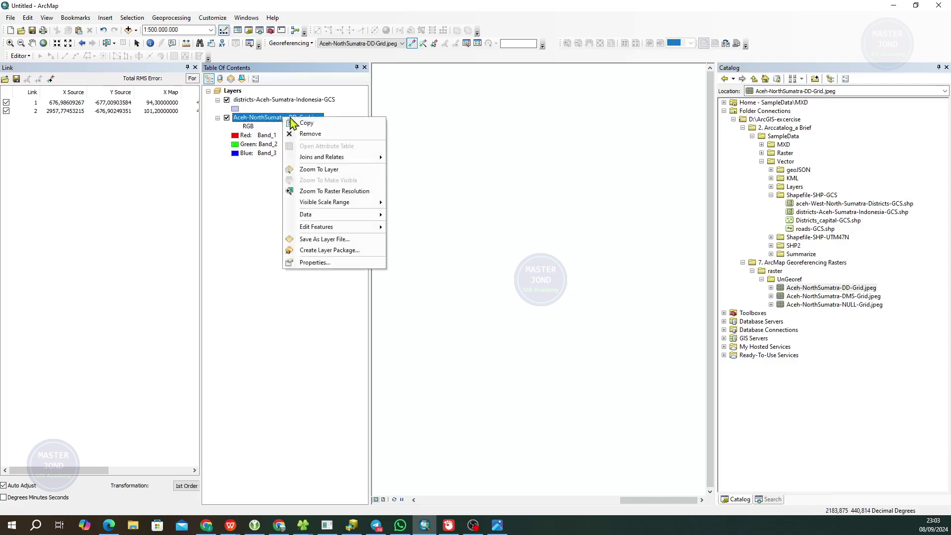
{"action": "left_click", "coordinate": [318, 171]}
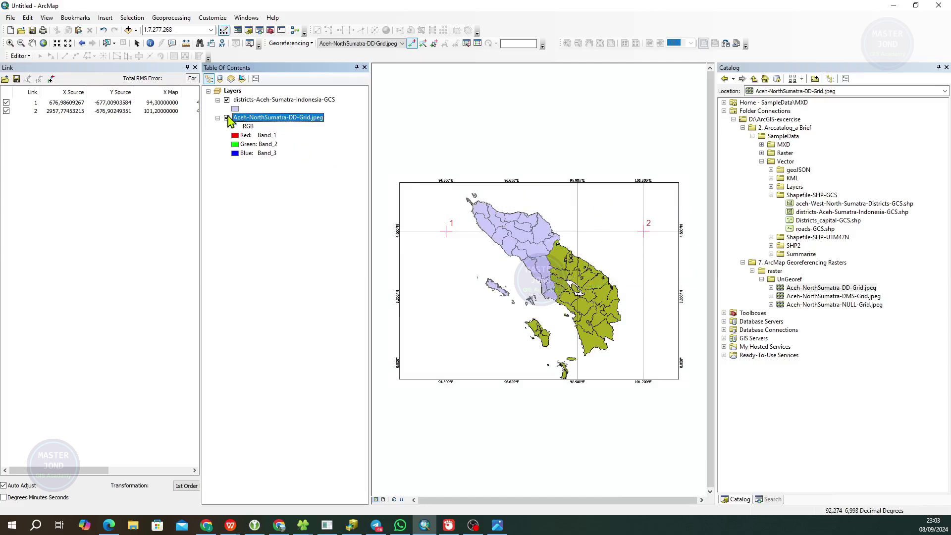
Toggle the visibility of the raster and the districts-Aceh-Sumatra-Indonesia-GCS layer to compare their alignment, leaving both visible.
{"action": "left_click", "coordinate": [227, 119]}
{"action": "left_click", "coordinate": [227, 118]}
{"action": "left_click", "coordinate": [227, 118]}
{"action": "left_click", "coordinate": [228, 118]}
{"action": "left_click", "coordinate": [227, 101]}
{"action": "left_click", "coordinate": [227, 100]}
{"action": "left_click", "coordinate": [227, 100]}
{"action": "left_click", "coordinate": [227, 100]}
{"action": "left_click", "coordinate": [227, 101]}
{"action": "left_click", "coordinate": [228, 101]}
{"action": "left_click", "coordinate": [228, 101]}
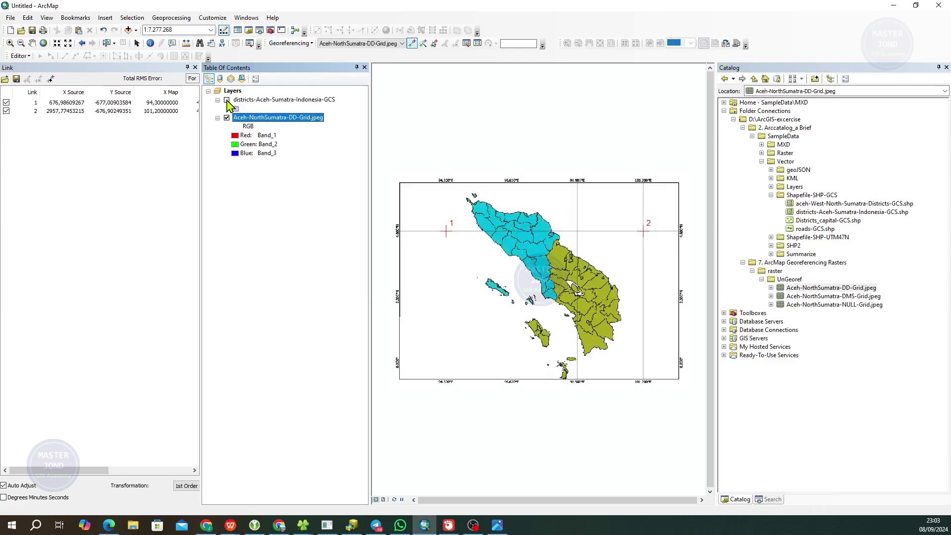
{"action": "left_click", "coordinate": [227, 101]}
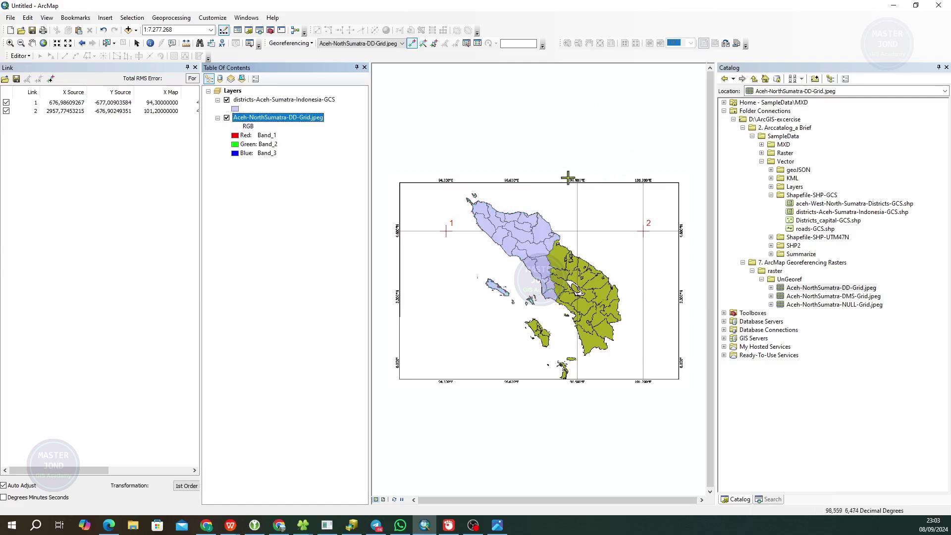
Add the third control point on the raster at the grid intersection of 101.200°E and 0.000°.
{"action": "left_click_drag", "start_coordinate": [510, 161], "coordinate": [503, 121]}
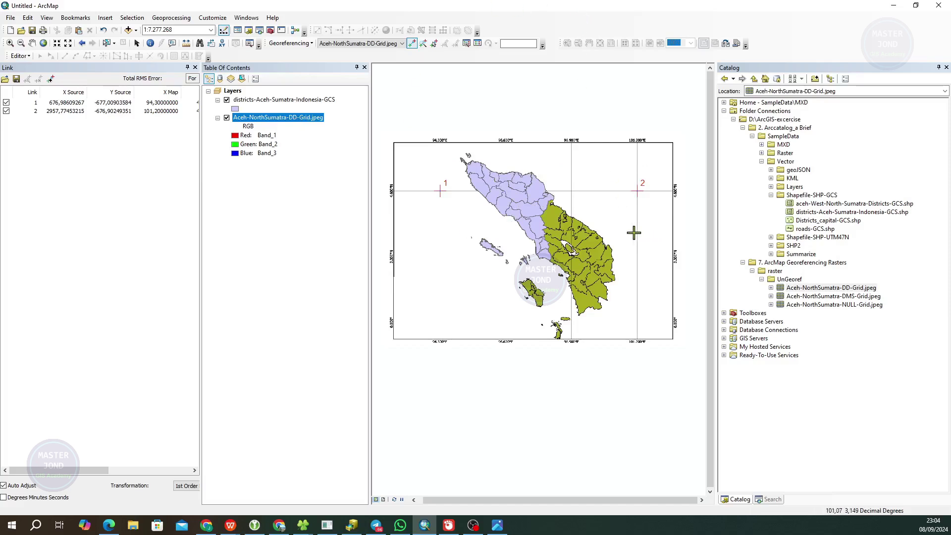
{"action": "left_click_drag", "start_coordinate": [628, 229], "coordinate": [585, 184]}
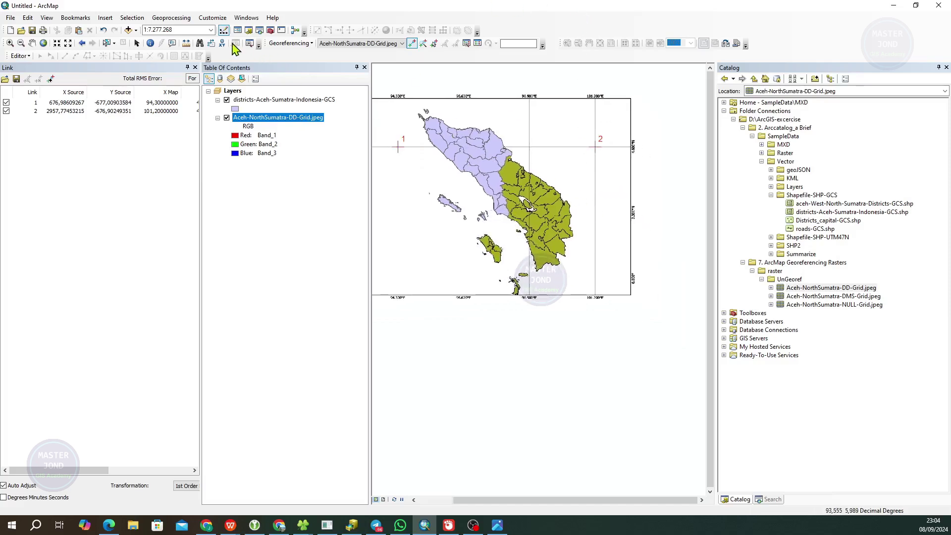
{"action": "left_click", "coordinate": [21, 44]}
{"action": "left_click", "coordinate": [596, 266]}
{"action": "scroll", "coordinate": [596, 266], "scroll_direction": "down", "scroll_amount": 3}
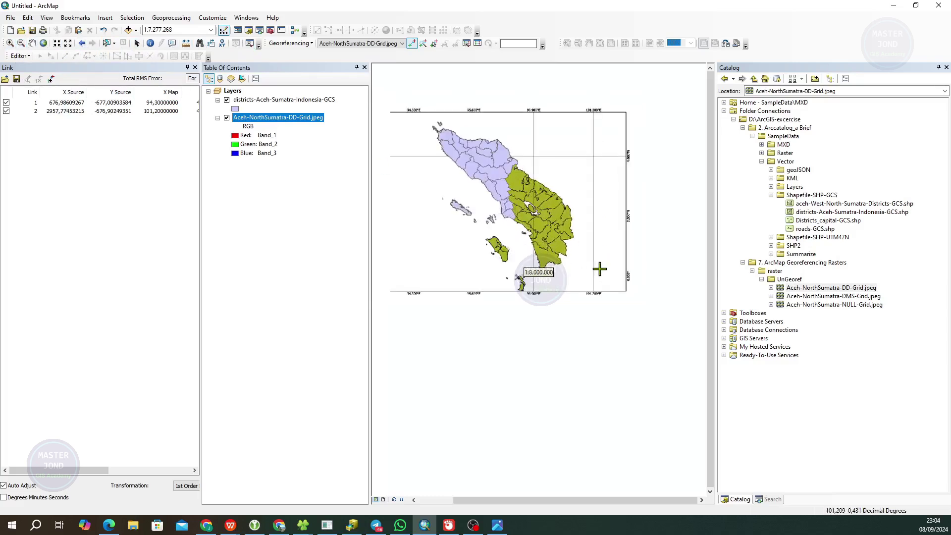
{"action": "scroll", "coordinate": [596, 277], "scroll_direction": "down", "scroll_amount": 2}
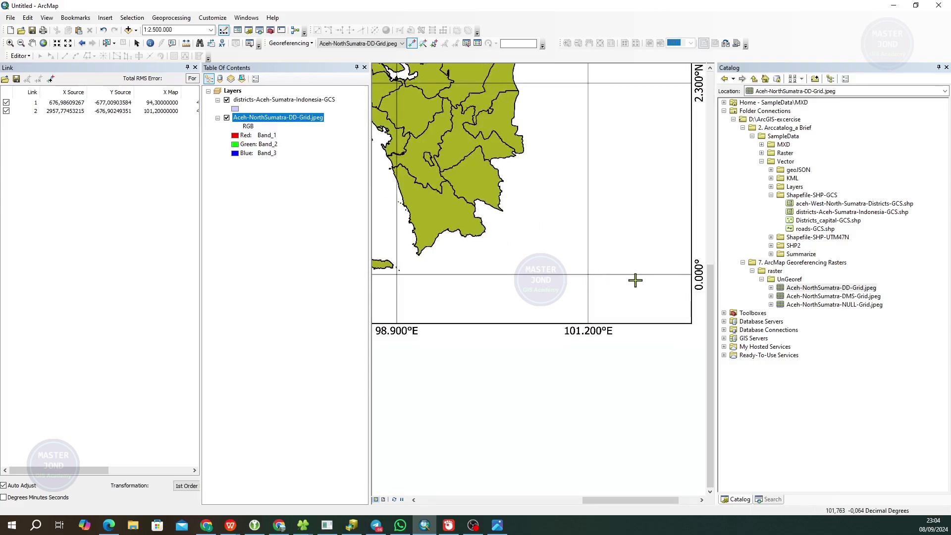
{"action": "left_click_drag", "start_coordinate": [635, 280], "coordinate": [539, 278]}
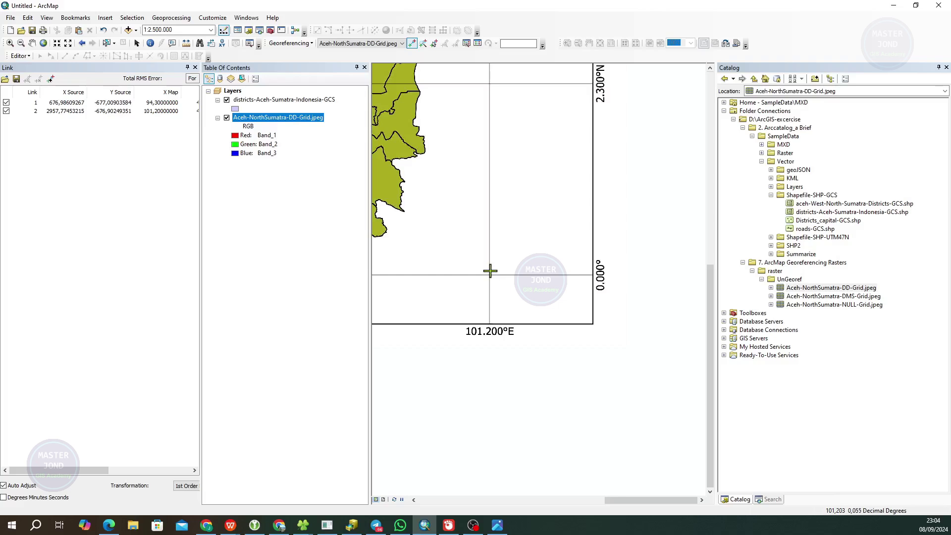
{"action": "scroll", "coordinate": [490, 270], "scroll_direction": "down", "scroll_amount": 5}
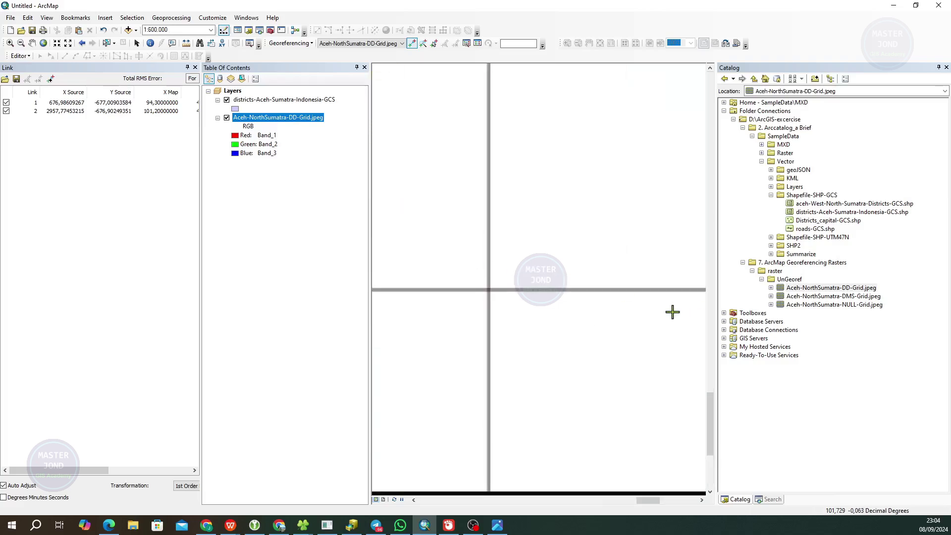
{"action": "scroll", "coordinate": [548, 240], "scroll_direction": "up", "scroll_amount": 3}
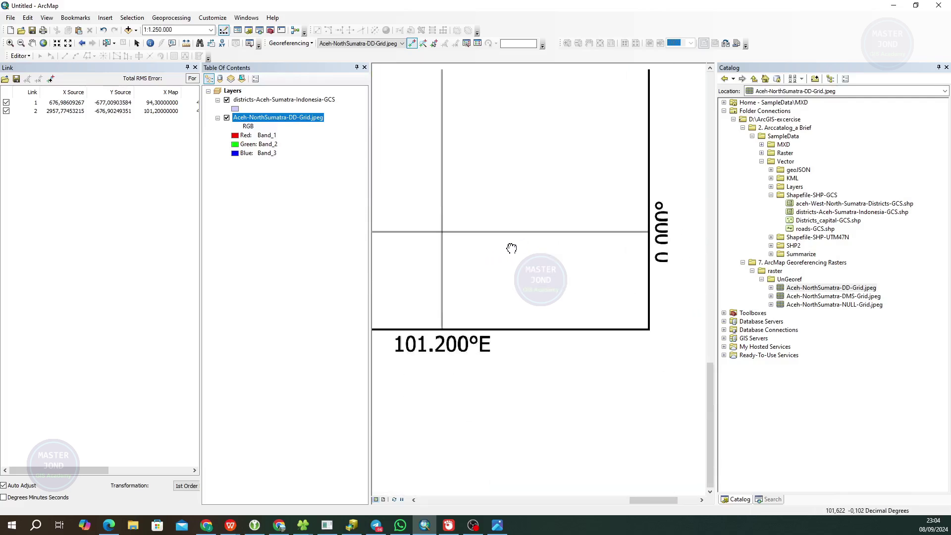
{"action": "scroll", "coordinate": [440, 256], "scroll_direction": "down", "scroll_amount": 2}
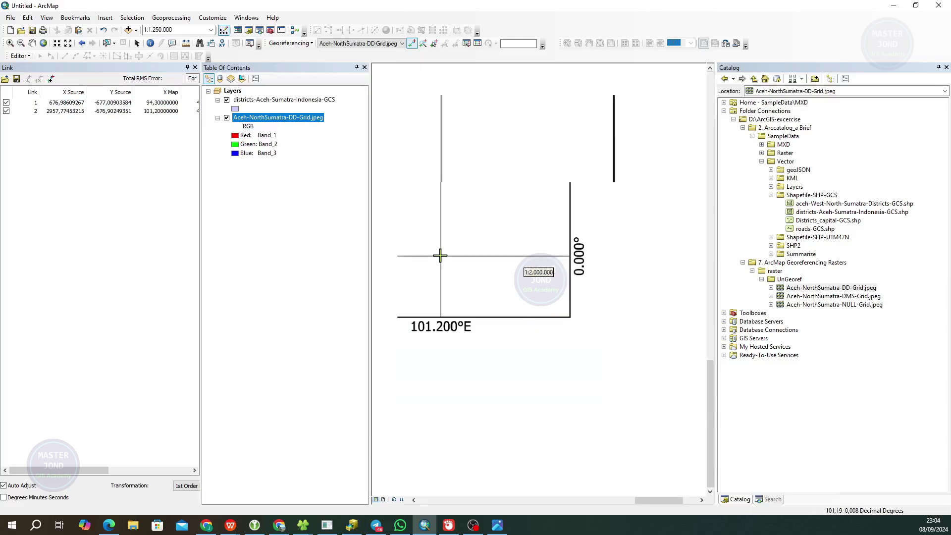
{"action": "scroll", "coordinate": [440, 255], "scroll_direction": "down", "scroll_amount": 3}
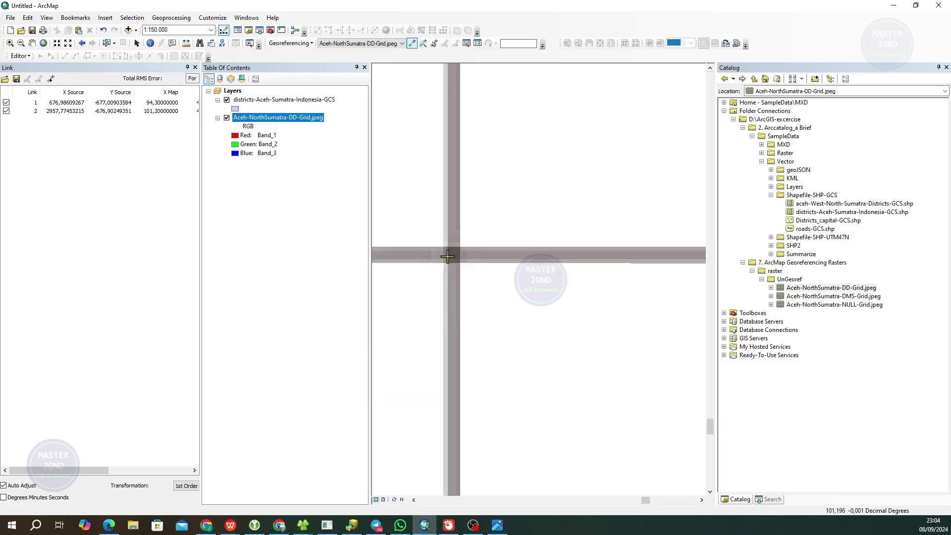
{"action": "scroll", "coordinate": [449, 256], "scroll_direction": "down", "scroll_amount": 2}
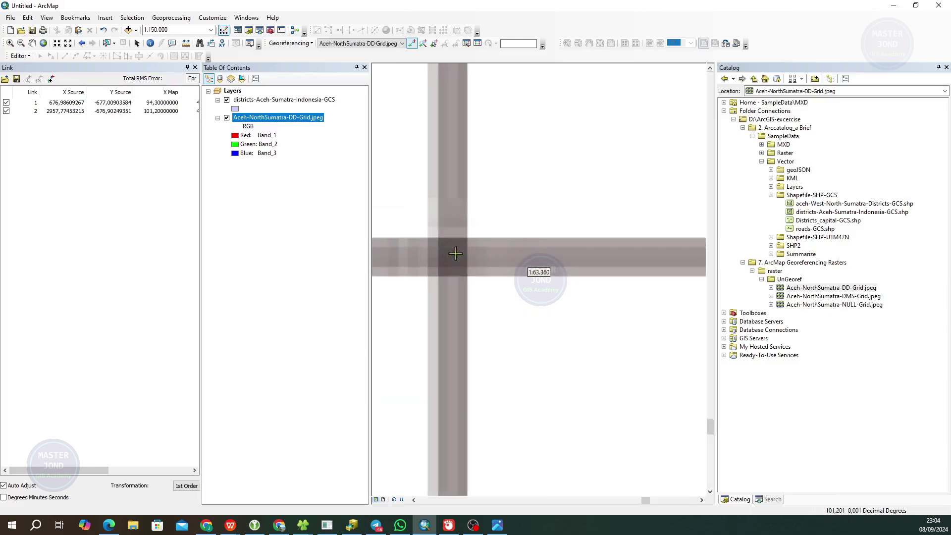
{"action": "left_click", "coordinate": [450, 252]}
Enter the third control point's map coordinates as X 101,200 and Y 0.
{"action": "scroll", "coordinate": [450, 252], "scroll_direction": "up", "scroll_amount": 5}
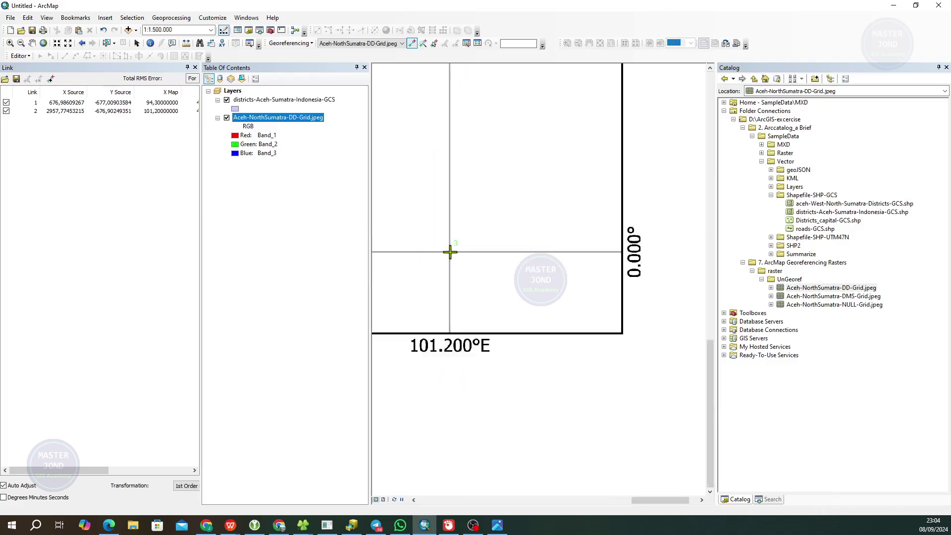
{"action": "right_click", "coordinate": [450, 252]}
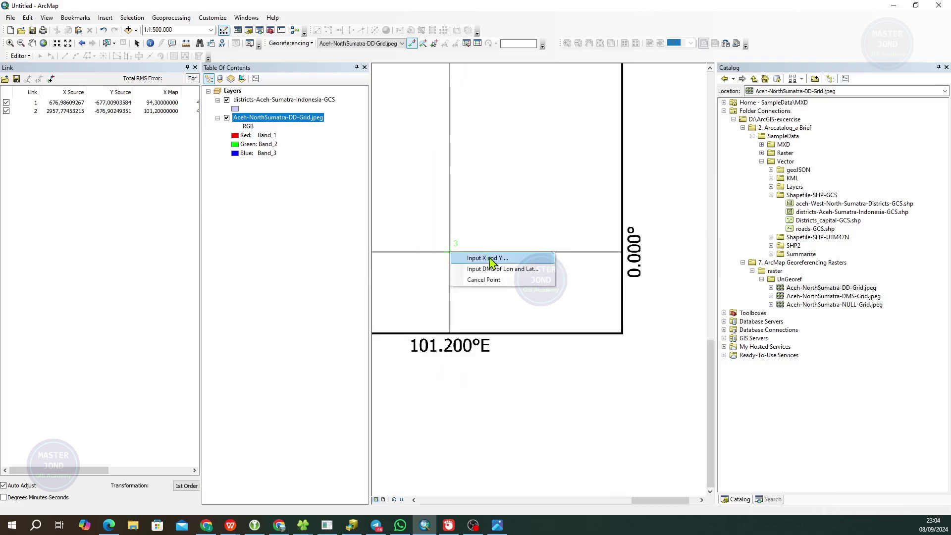
{"action": "left_click", "coordinate": [502, 259]}
{"action": "left_click_drag", "start_coordinate": [513, 232], "coordinate": [562, 160]}
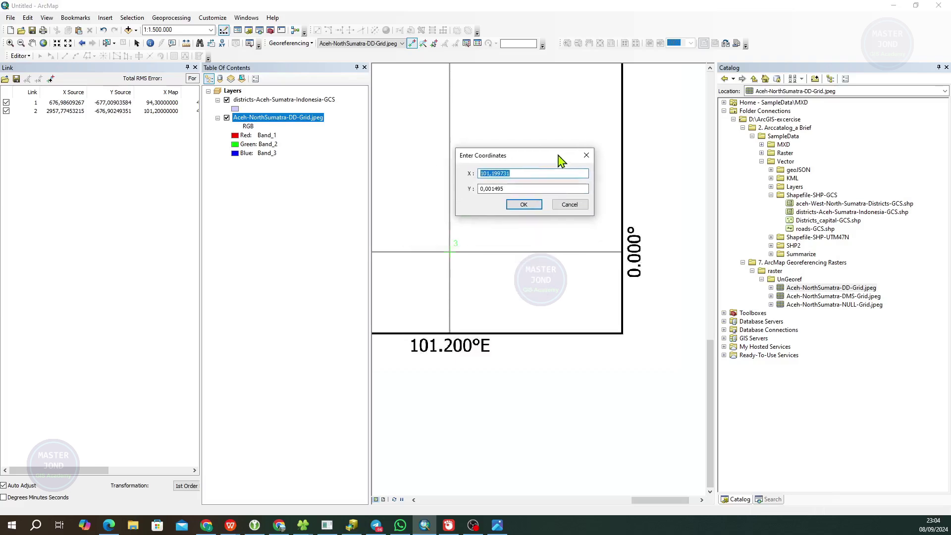
{"action": "type", "text": "101,200"}
{"action": "double_click", "coordinate": [525, 188]}
{"action": "type", "text": "0"}
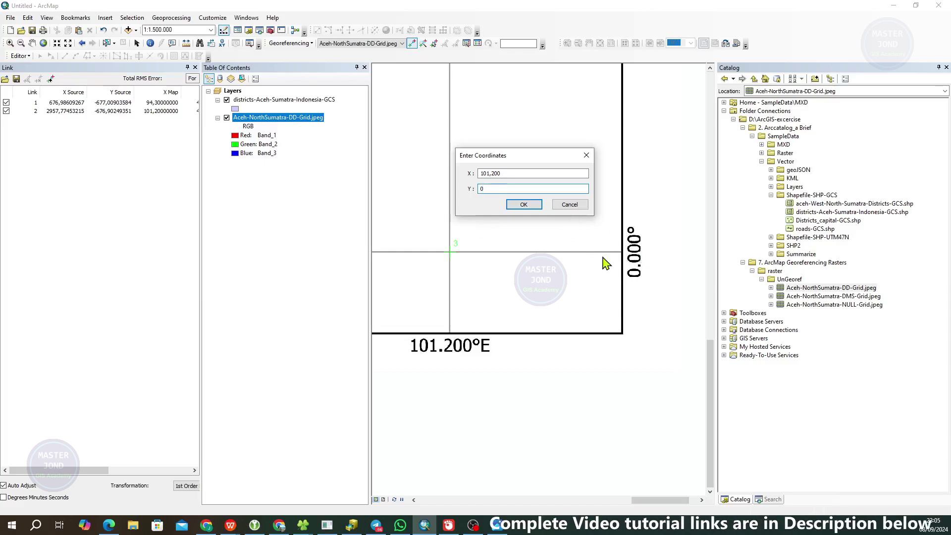
{"action": "left_click", "coordinate": [534, 207]}
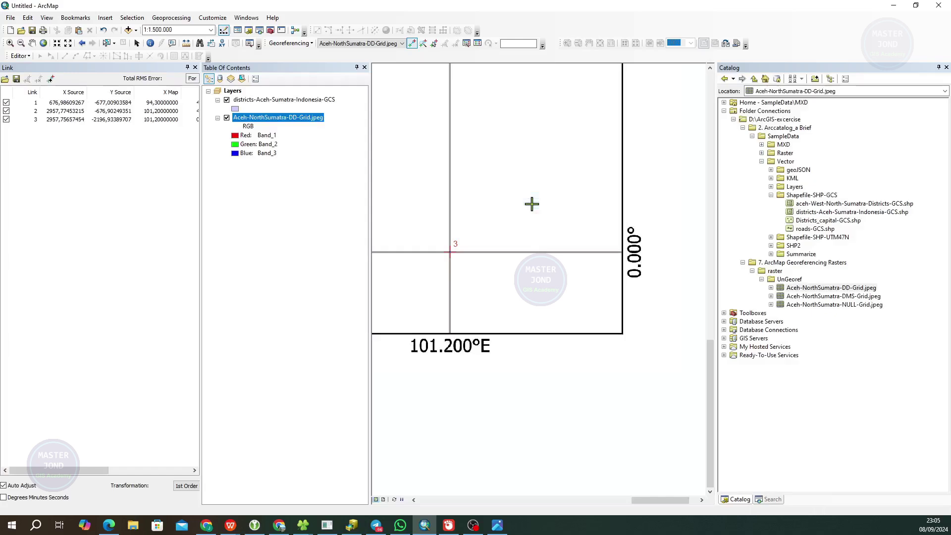
Add the fourth control point on the raster at the grid intersection of 94.300°E and 0.000°.
{"action": "scroll", "coordinate": [514, 233], "scroll_direction": "down", "scroll_amount": 3}
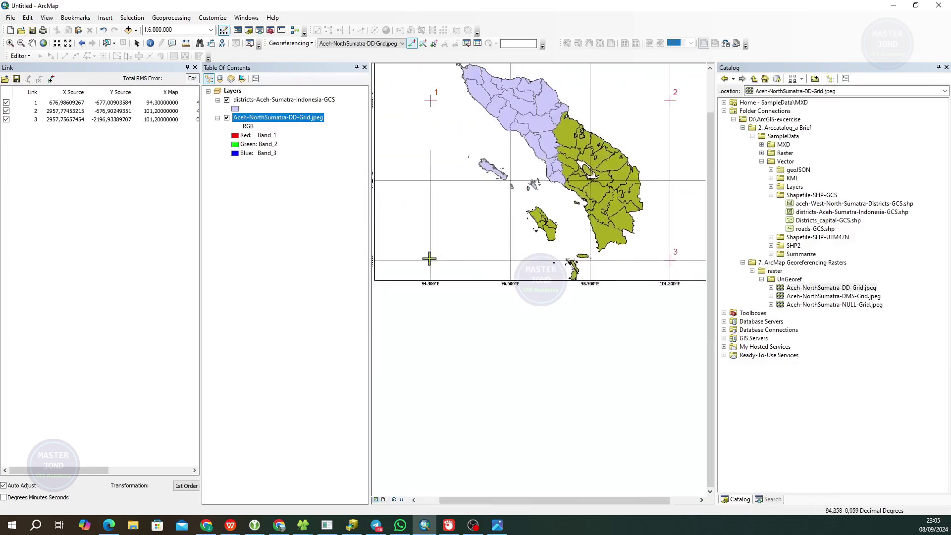
{"action": "scroll", "coordinate": [431, 256], "scroll_direction": "up", "scroll_amount": 1}
{"action": "scroll", "coordinate": [458, 257], "scroll_direction": "up", "scroll_amount": 2}
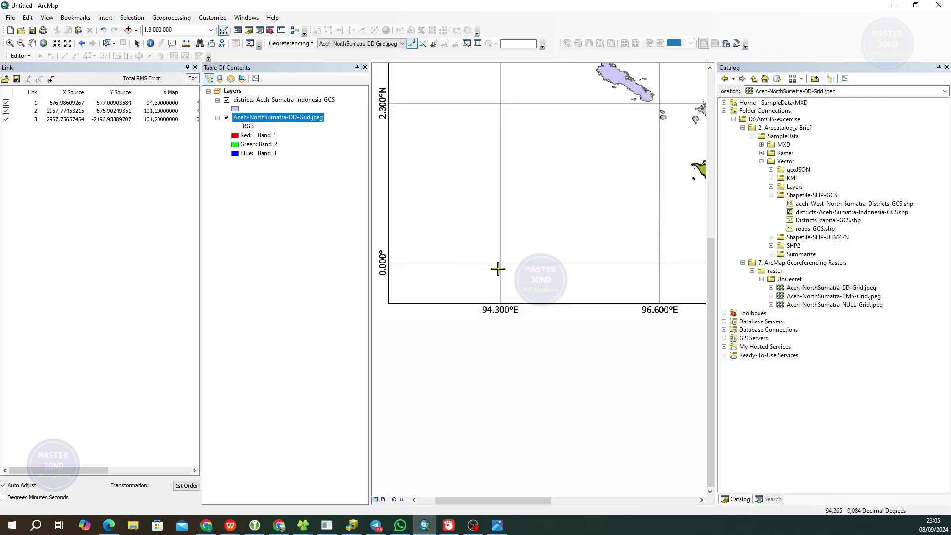
{"action": "scroll", "coordinate": [498, 269], "scroll_direction": "up", "scroll_amount": 6}
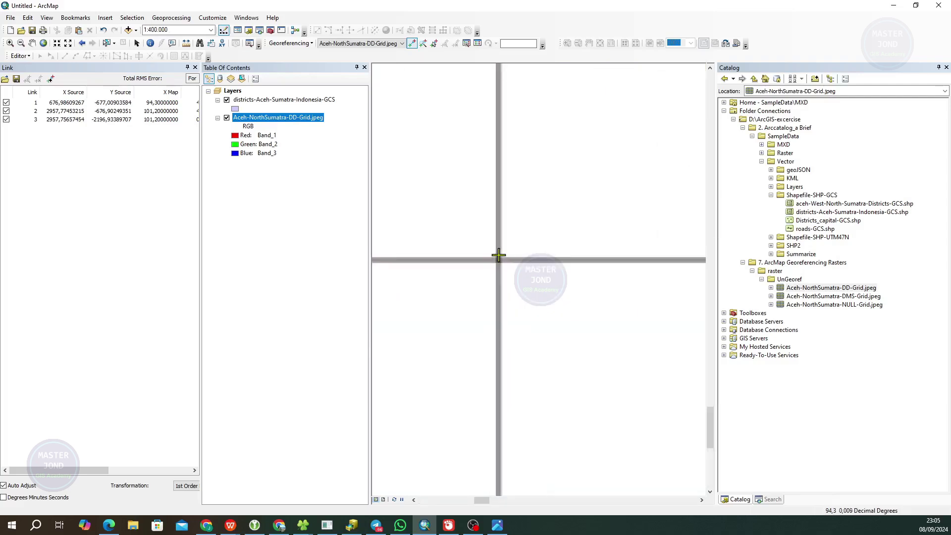
{"action": "scroll", "coordinate": [498, 256], "scroll_direction": "up", "scroll_amount": 5}
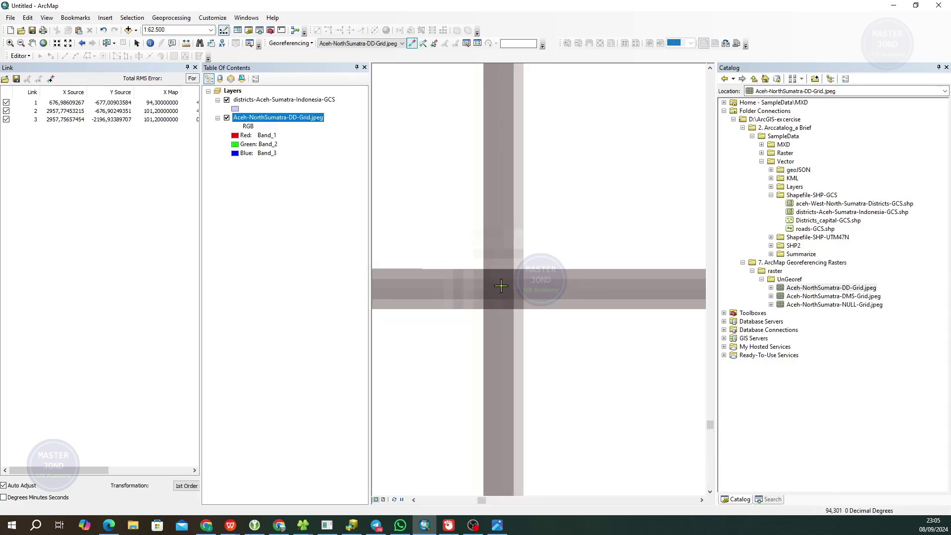
{"action": "scroll", "coordinate": [502, 285], "scroll_direction": "down", "scroll_amount": 1}
{"action": "scroll", "coordinate": [501, 285], "scroll_direction": "down", "scroll_amount": 2}
{"action": "left_click", "coordinate": [501, 284]}
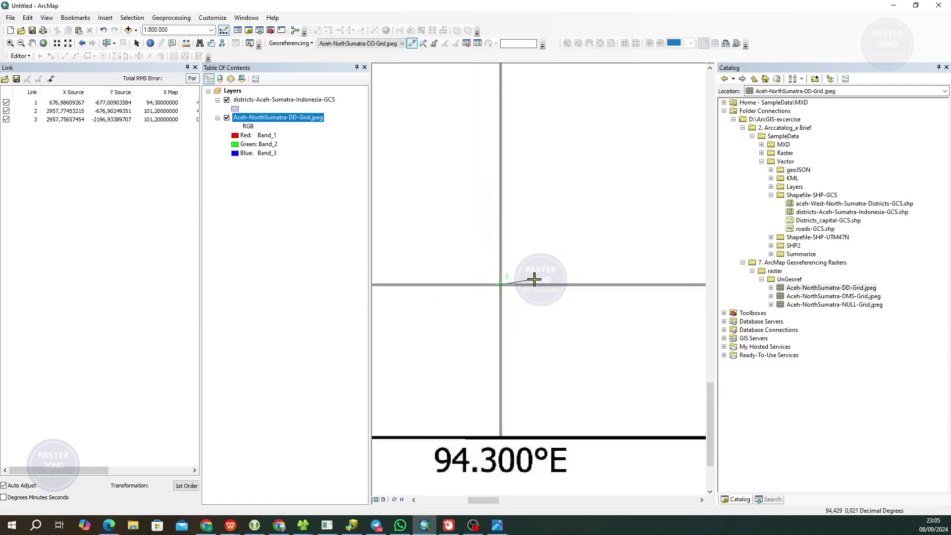
Enter the fourth control point's map coordinates as X 94,300 and Y 0.
{"action": "scroll", "coordinate": [535, 278], "scroll_direction": "down", "scroll_amount": 1}
{"action": "scroll", "coordinate": [530, 277], "scroll_direction": "down", "scroll_amount": 1}
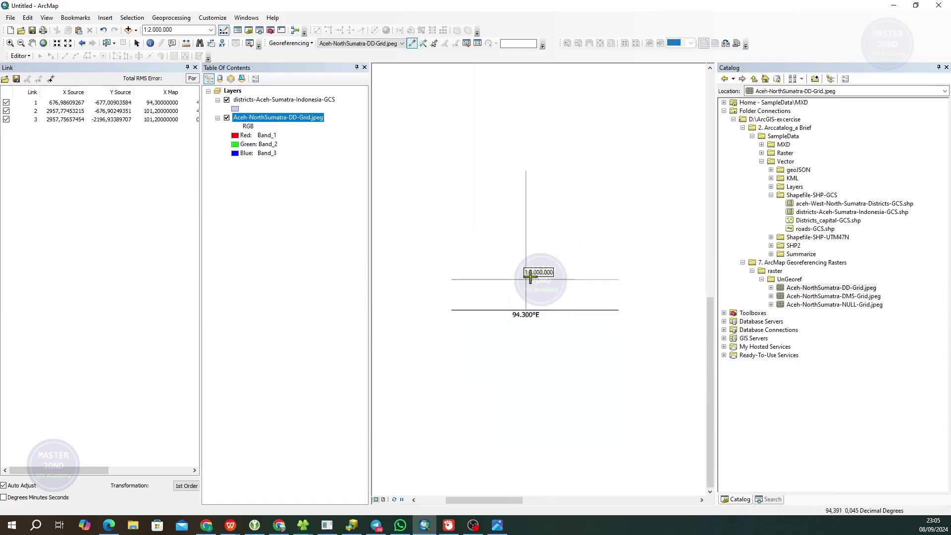
{"action": "right_click", "coordinate": [530, 277]}
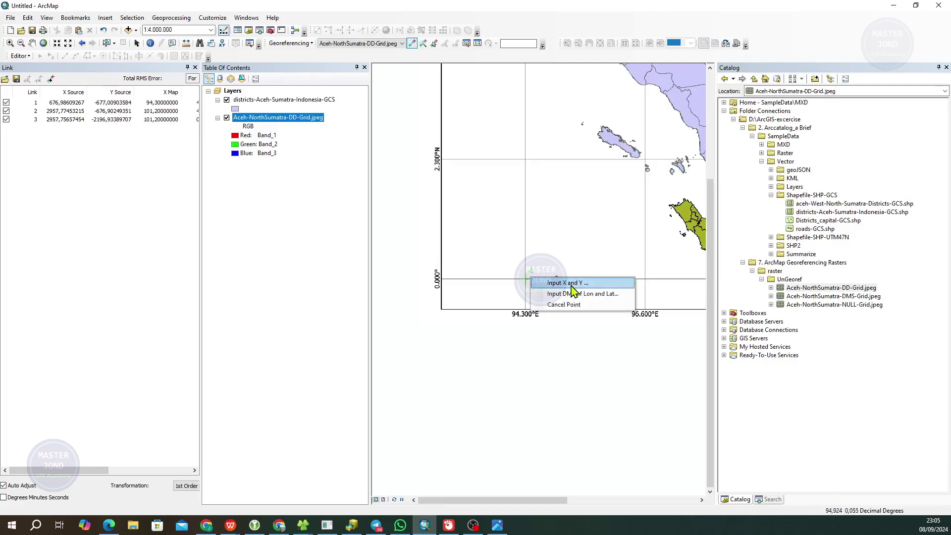
{"action": "left_click", "coordinate": [566, 281]}
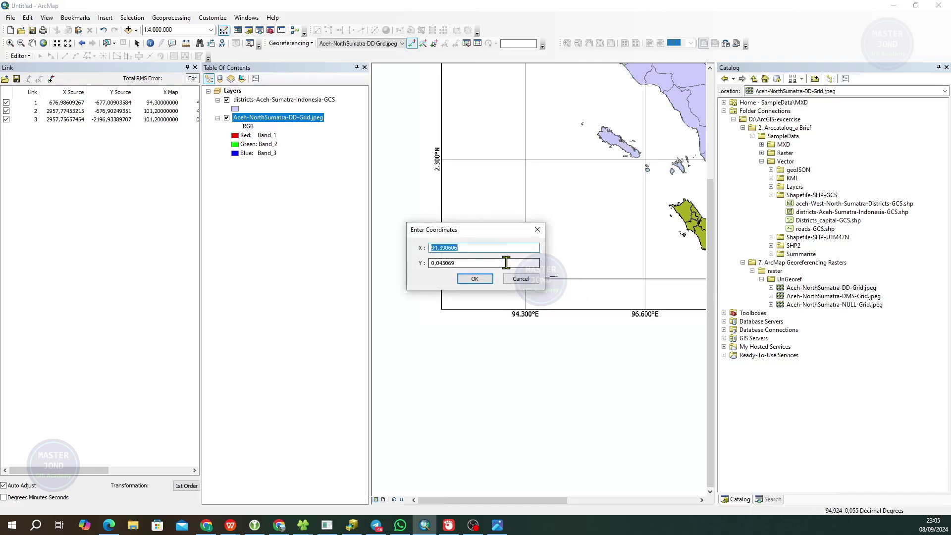
{"action": "type", "text": "9"}
{"action": "left_click_drag", "start_coordinate": [503, 231], "coordinate": [545, 191]}
{"action": "left_click_drag", "start_coordinate": [511, 222], "coordinate": [449, 227]}
{"action": "type", "text": "0"}
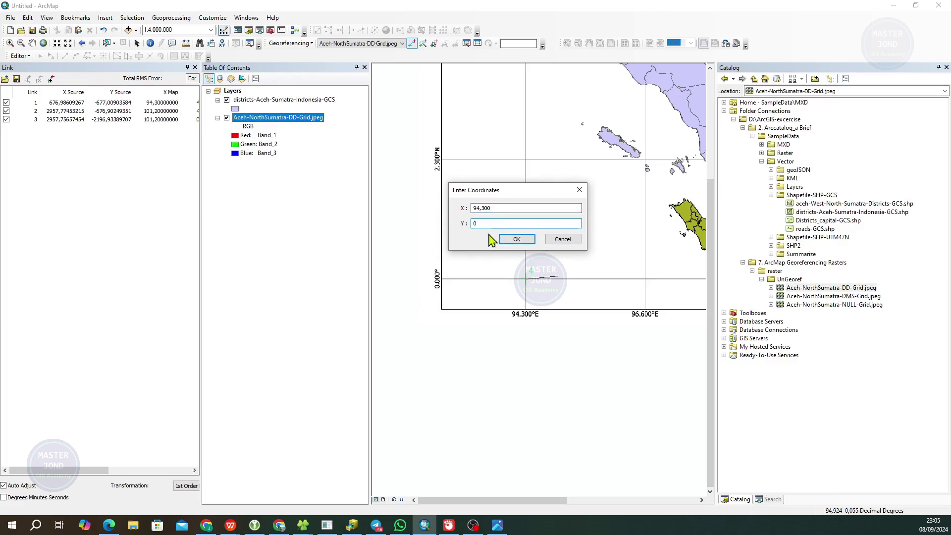
{"action": "left_click", "coordinate": [517, 239]}
Review the symbol and residual settings in the georeferencing options.
{"action": "left_click_drag", "start_coordinate": [578, 254], "coordinate": [475, 322]}
{"action": "scroll", "coordinate": [474, 323], "scroll_direction": "down", "scroll_amount": 1}
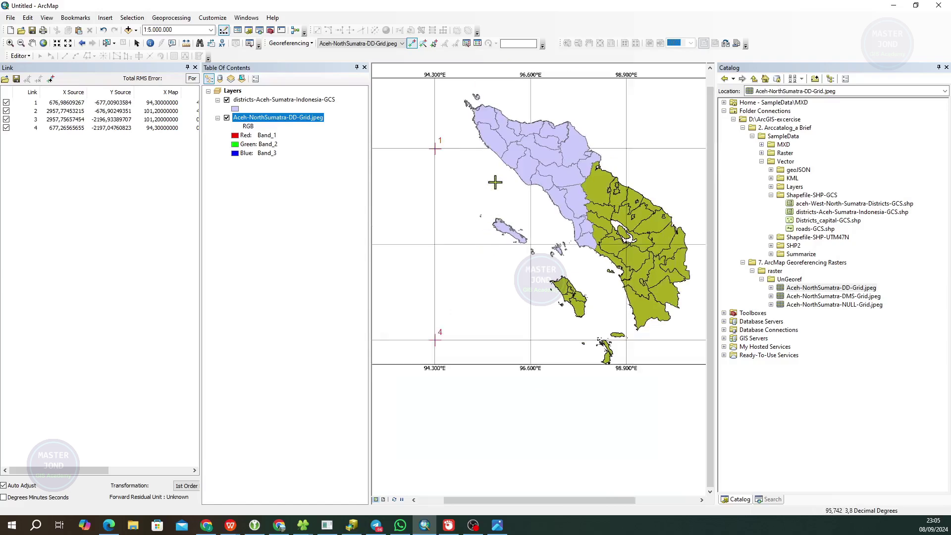
{"action": "left_click_drag", "start_coordinate": [495, 183], "coordinate": [599, 276]}
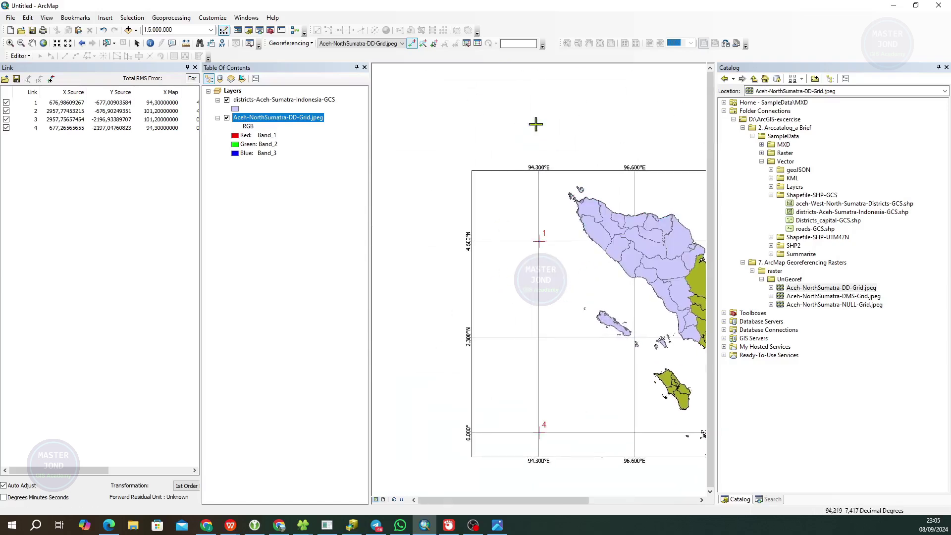
{"action": "left_click", "coordinate": [296, 43]}
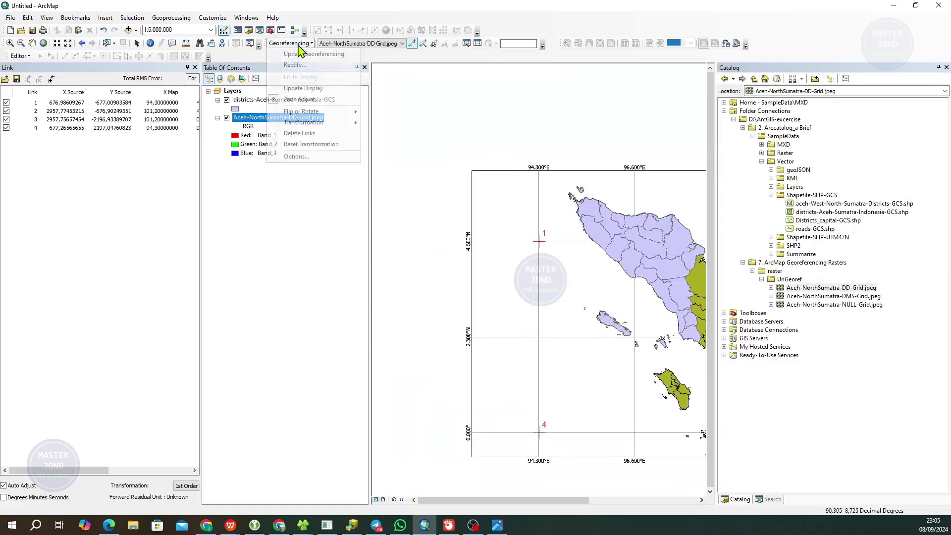
{"action": "left_click", "coordinate": [314, 156]}
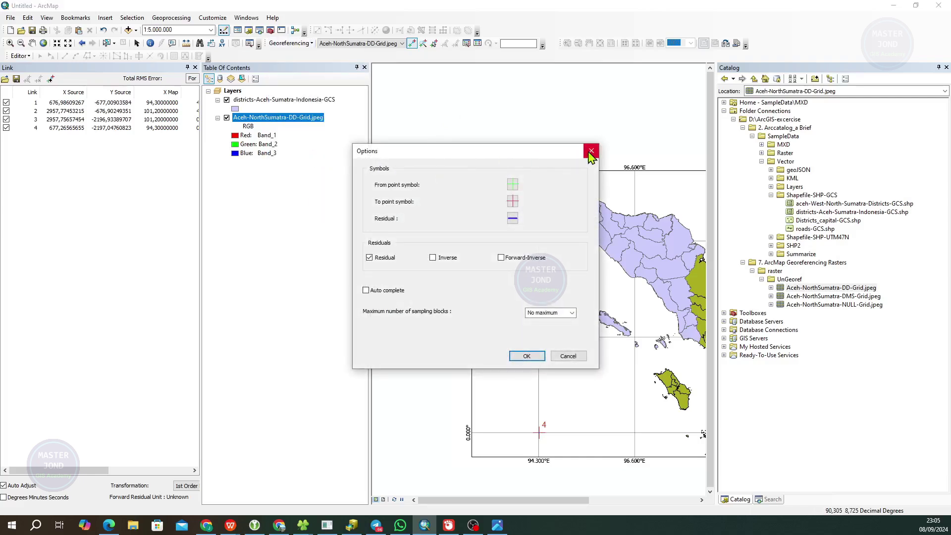
{"action": "left_click", "coordinate": [586, 154]}
Update the georeferencing to save the current warp to the Aceh-NorthSumatra-DD-Grid.jpeg dataset.
{"action": "left_click", "coordinate": [287, 45]}
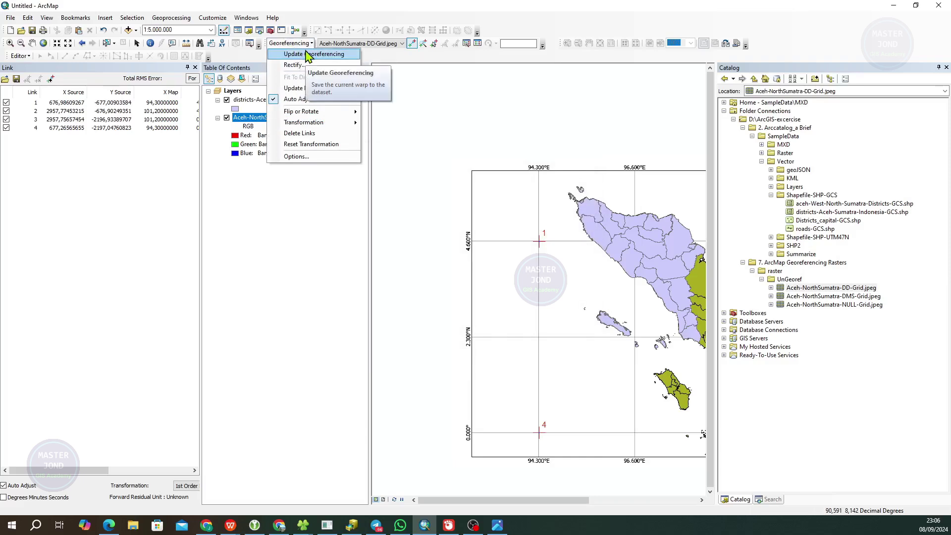
{"action": "left_click", "coordinate": [333, 56]}
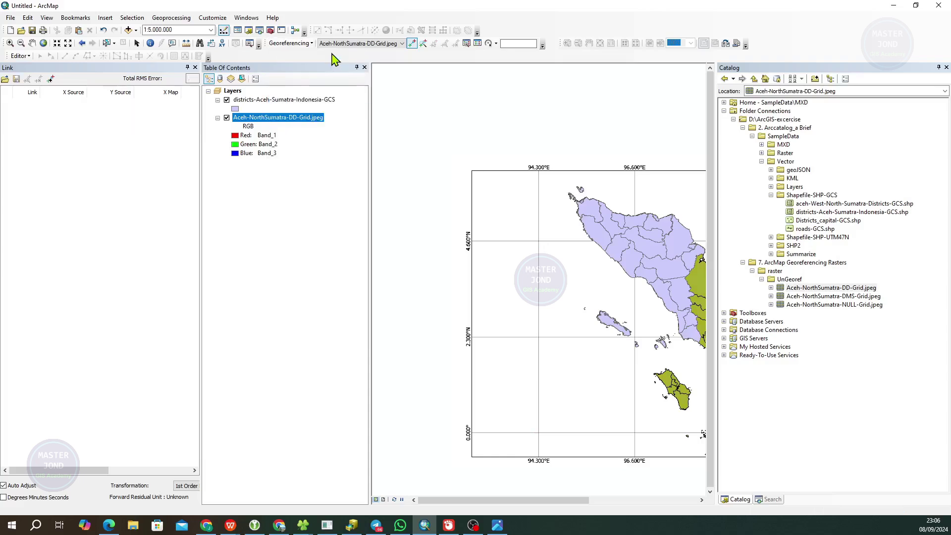
{"action": "left_click", "coordinate": [309, 43]}
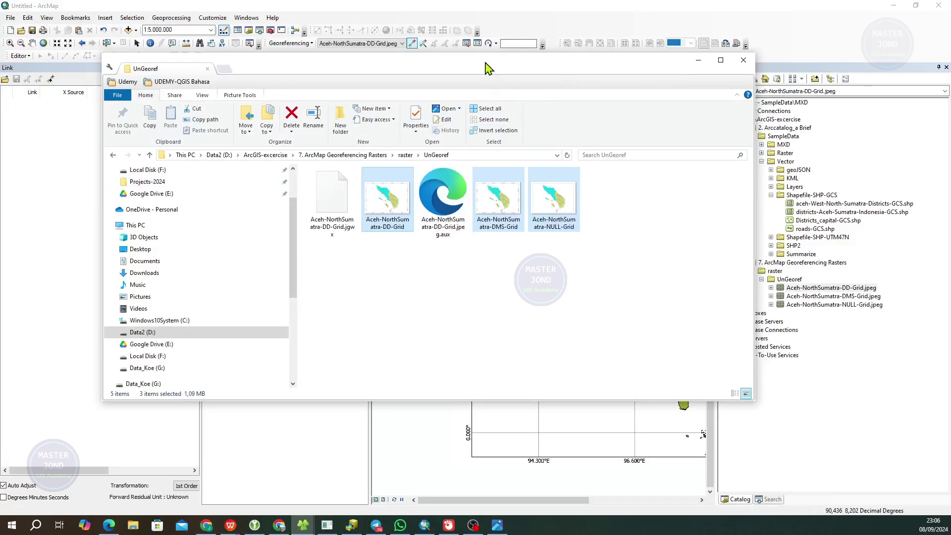
Switch to File Explorer and examine the Aceh-NorthSumatra-DD-Grid.jgwx and Aceh-NorthSumatra-DD-Grid.jpeg.aux files in the UnGeoref folder.
{"action": "left_click_drag", "start_coordinate": [486, 70], "coordinate": [501, 124]}
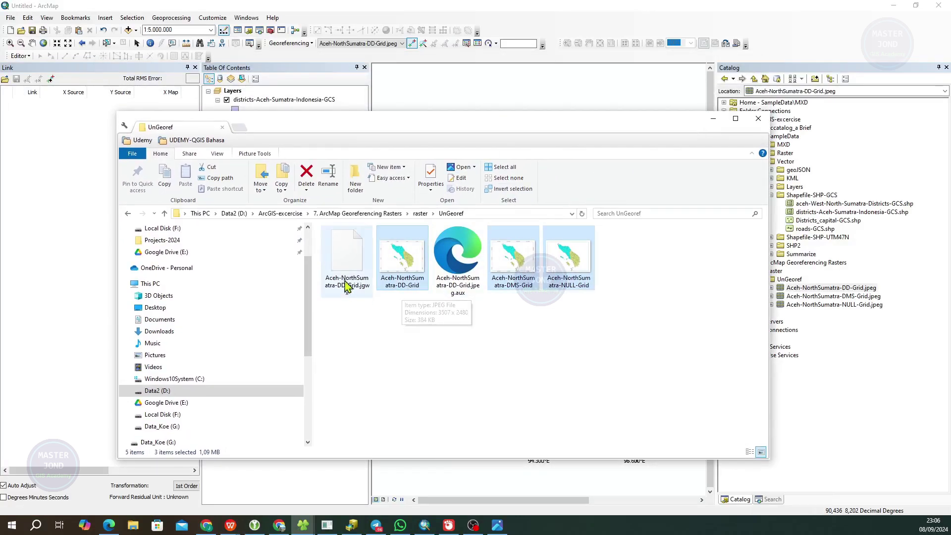
{"action": "left_click", "coordinate": [360, 263]}
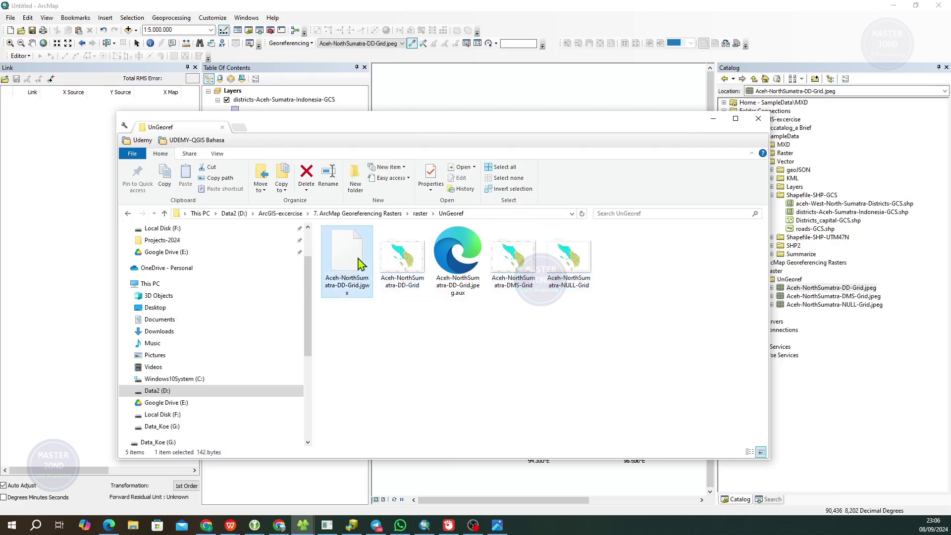
{"action": "left_click", "coordinate": [454, 263], "text": "ctrl"}
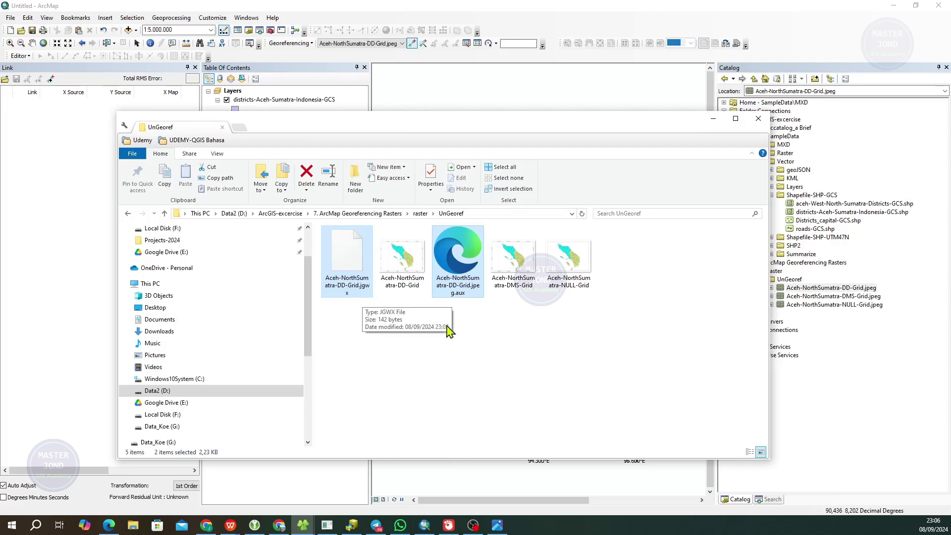
{"action": "left_click", "coordinate": [439, 365]}
{"action": "left_click_drag", "start_coordinate": [538, 132], "coordinate": [500, 175]}
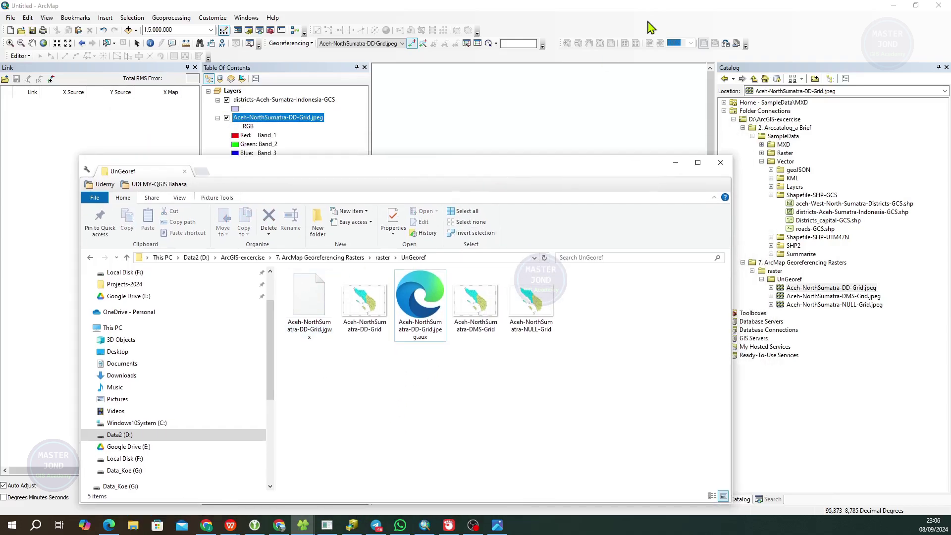
Open the Aceh-NorthSumatra-DD-Grid.jgwx world file in Notepad++ and examine its six transformation values.
{"action": "left_click_drag", "start_coordinate": [562, 174], "coordinate": [609, 131]}
{"action": "left_click", "coordinate": [361, 268]}
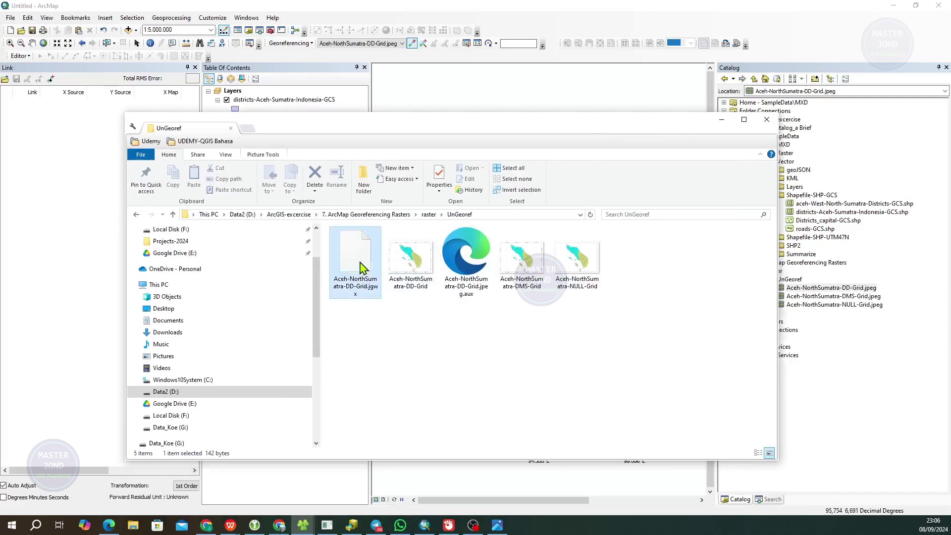
{"action": "right_click", "coordinate": [361, 253]}
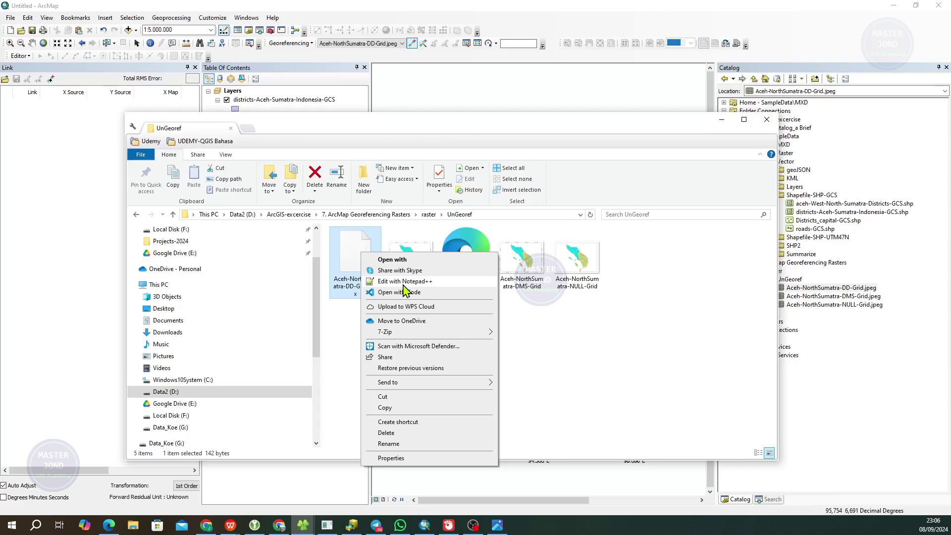
{"action": "left_click", "coordinate": [404, 282]}
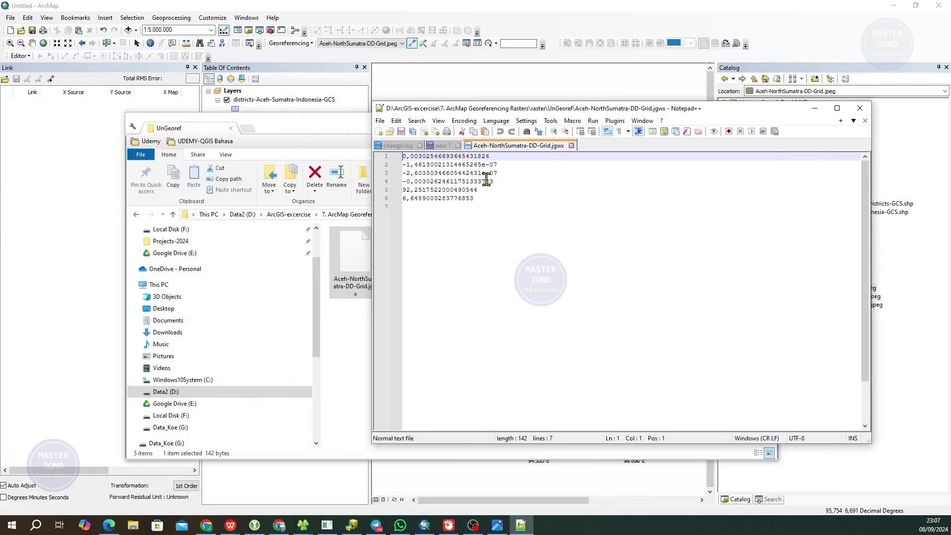
{"action": "left_click_drag", "start_coordinate": [486, 110], "coordinate": [511, 102]}
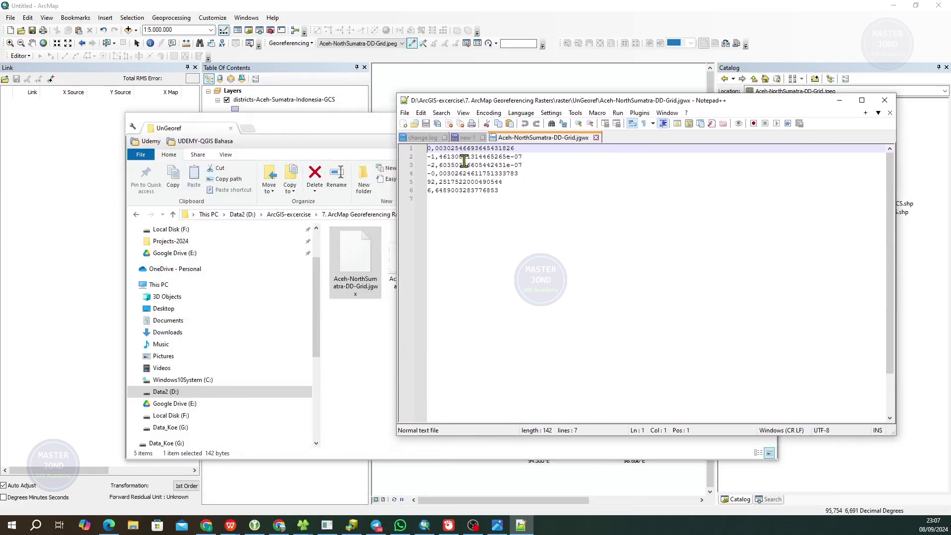
{"action": "left_click_drag", "start_coordinate": [429, 150], "coordinate": [502, 192]}
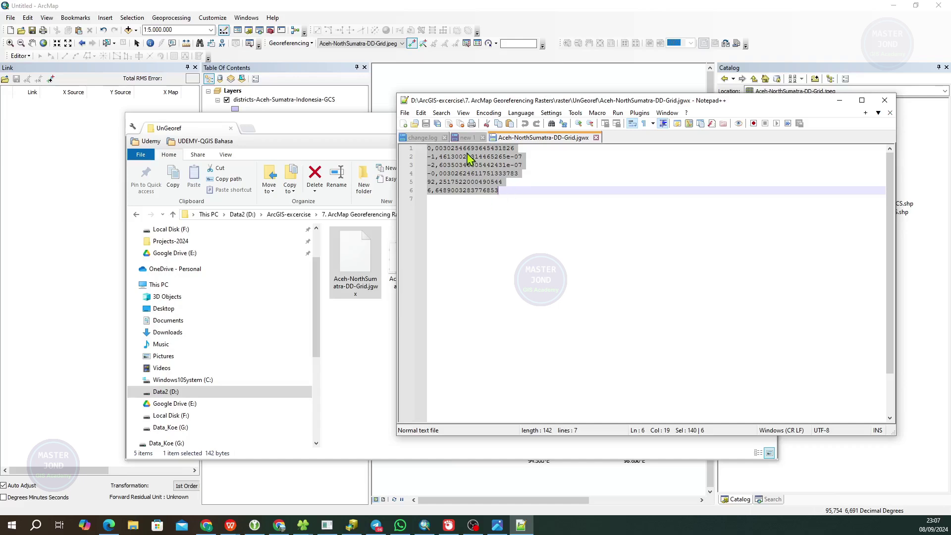
{"action": "left_click_drag", "start_coordinate": [494, 104], "coordinate": [576, 105]}
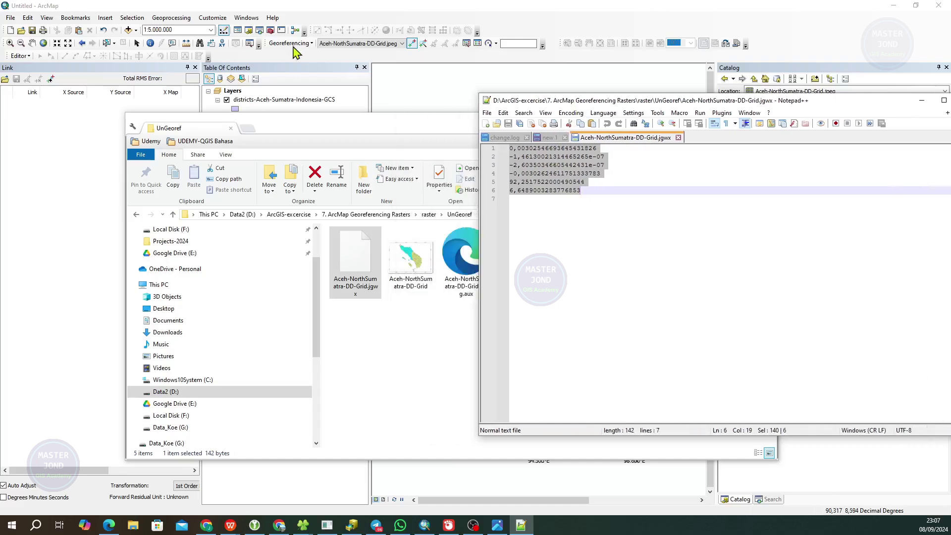
Open Aceh-NorthSumatra-DD-Grid.jpeg.aux.xml from the UnGeoref folder in Notepad++ and widen the editor window to fit its lines.
{"action": "left_click", "coordinate": [426, 132]}
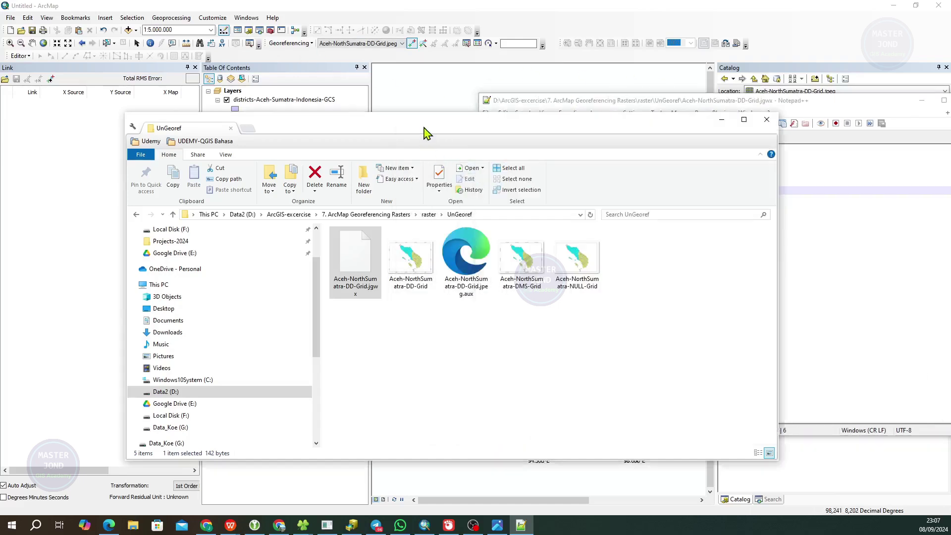
{"action": "left_click", "coordinate": [473, 274]}
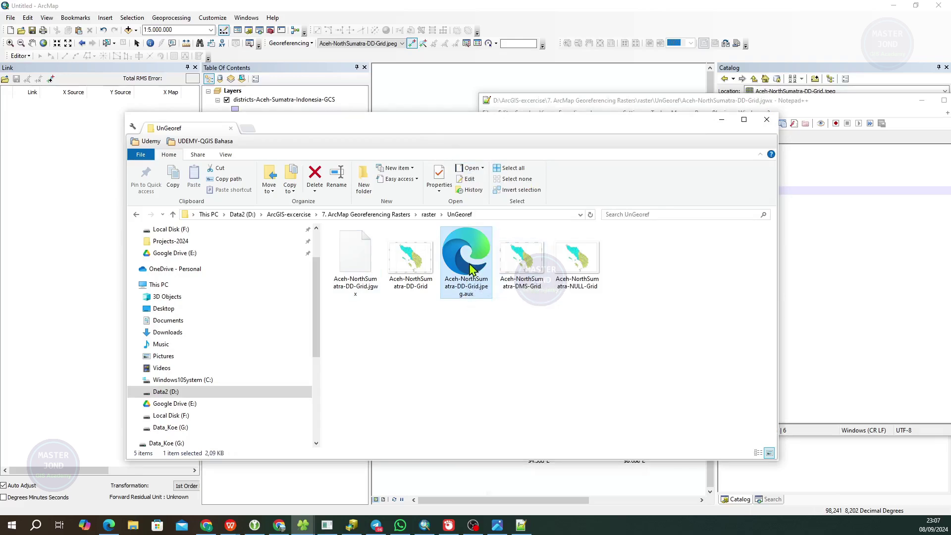
{"action": "right_click", "coordinate": [471, 270]}
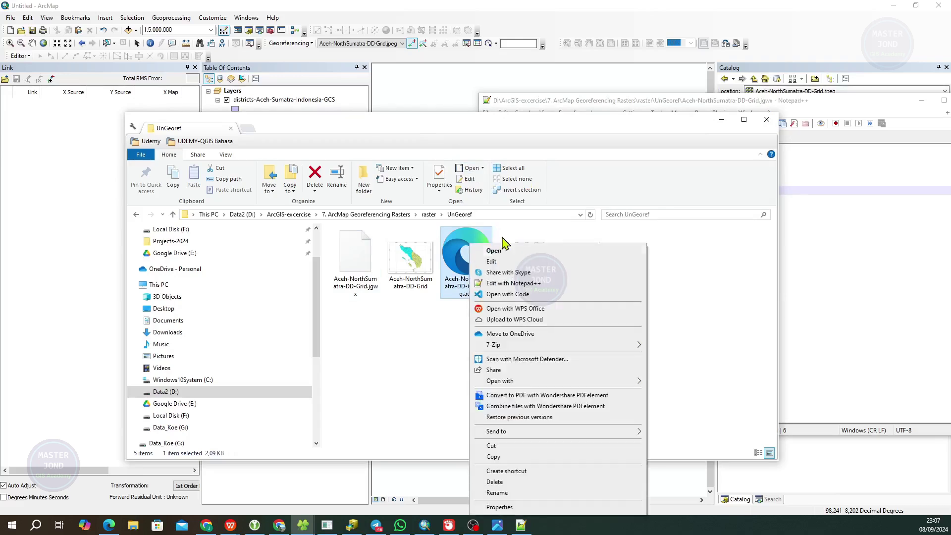
{"action": "left_click", "coordinate": [510, 289]}
{"action": "scroll", "coordinate": [642, 289], "scroll_direction": "down", "scroll_amount": 1}
{"action": "scroll", "coordinate": [642, 289], "scroll_direction": "down", "scroll_amount": 5}
{"action": "scroll", "coordinate": [633, 285], "scroll_direction": "up", "scroll_amount": 6}
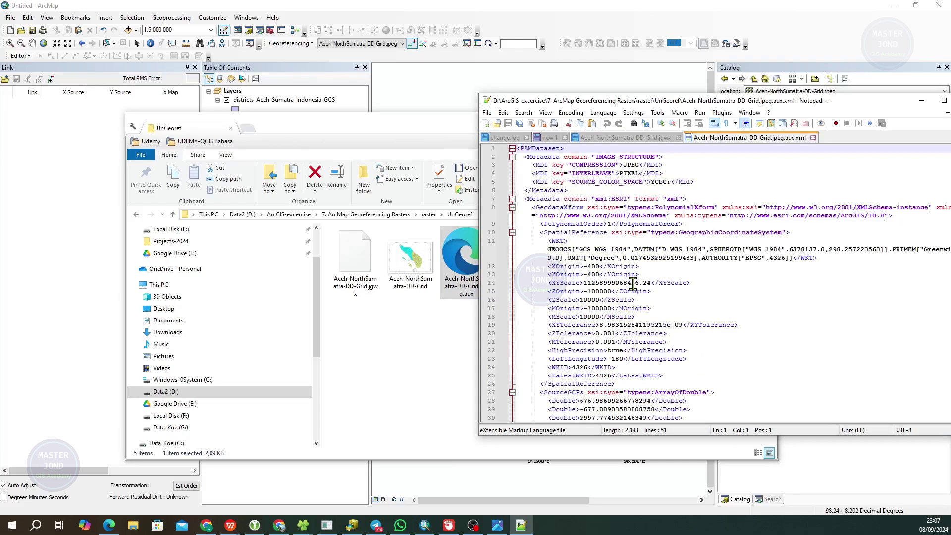
{"action": "left_click_drag", "start_coordinate": [713, 102], "coordinate": [554, 78]}
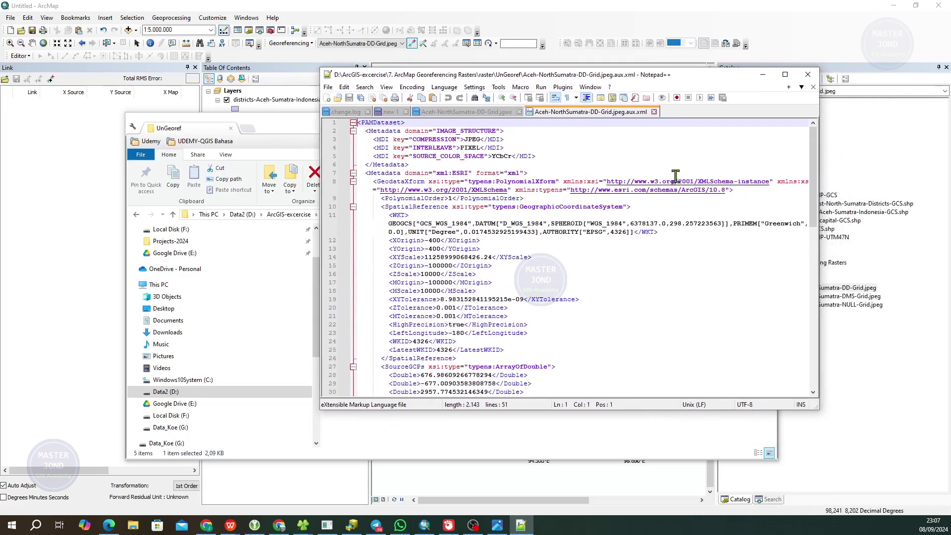
{"action": "left_click_drag", "start_coordinate": [821, 260], "coordinate": [948, 252]}
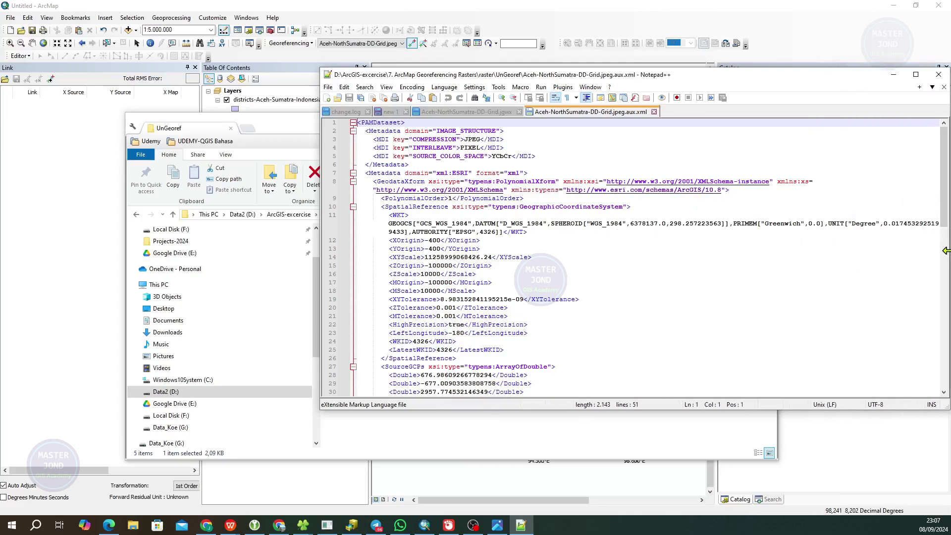
{"action": "left_click", "coordinate": [387, 87]}
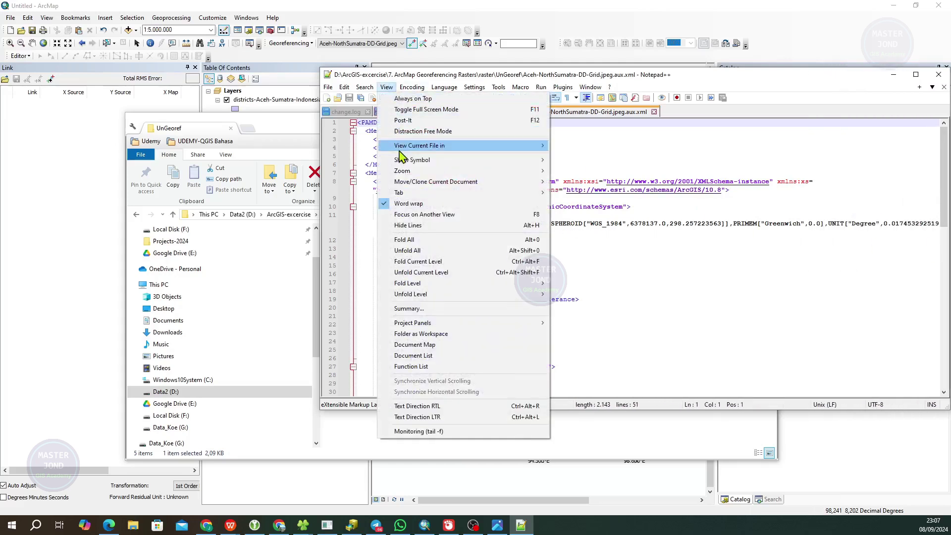
{"action": "left_click", "coordinate": [609, 87]}
{"action": "left_click", "coordinate": [712, 80]}
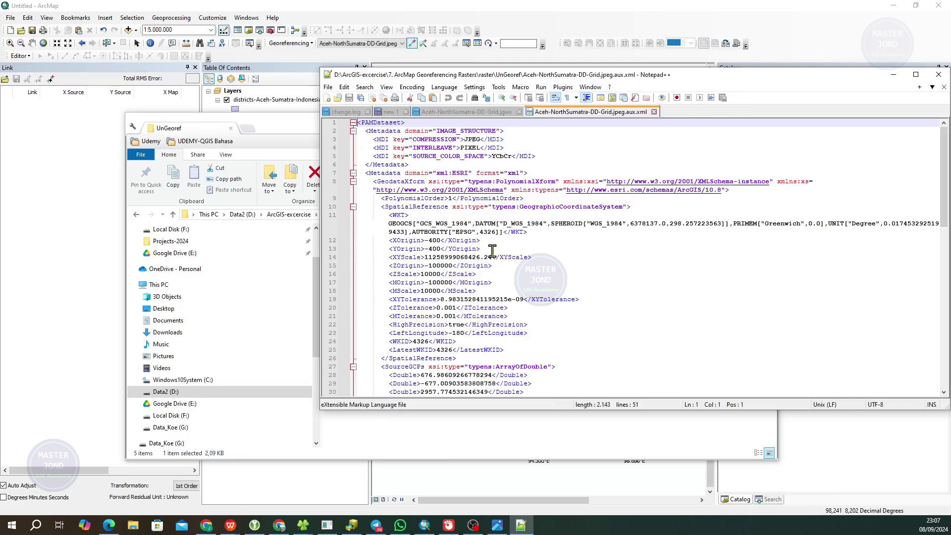
Examine the coordinate system, SourceGCPs and TargetGCPs entries in the auxiliary XML file and minimize the editor.
{"action": "left_click_drag", "start_coordinate": [421, 225], "coordinate": [466, 225]}
{"action": "scroll", "coordinate": [494, 312], "scroll_direction": "down", "scroll_amount": 3}
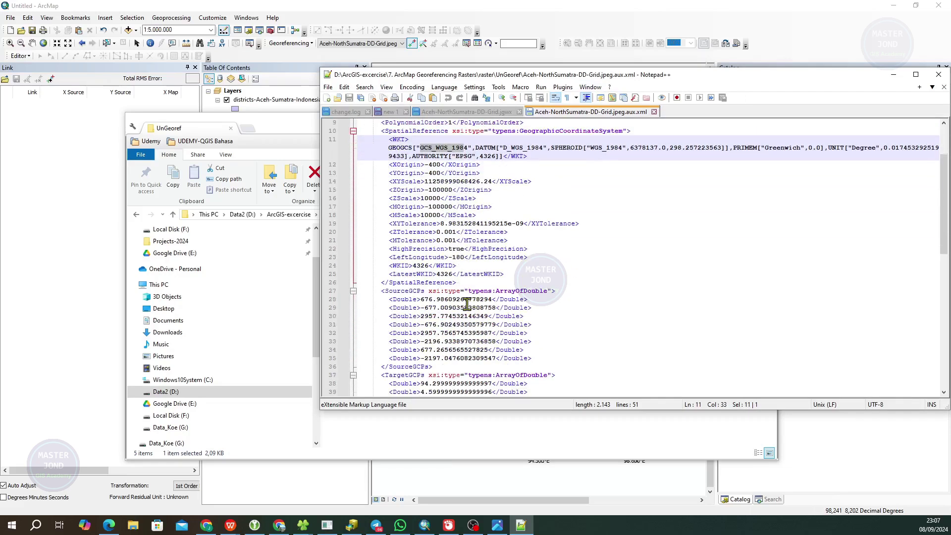
{"action": "left_click_drag", "start_coordinate": [401, 299], "coordinate": [504, 358]}
{"action": "scroll", "coordinate": [557, 293], "scroll_direction": "down", "scroll_amount": 3}
{"action": "scroll", "coordinate": [558, 293], "scroll_direction": "down", "scroll_amount": 2}
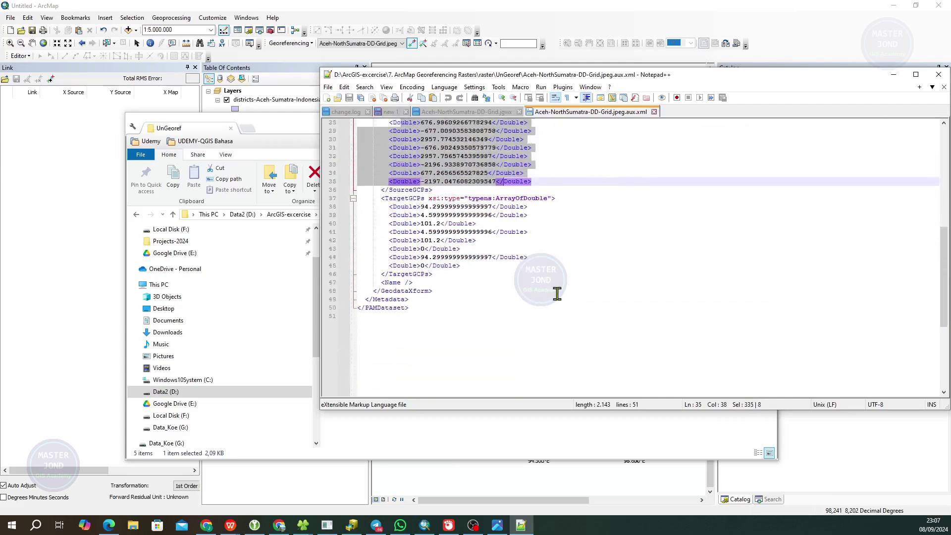
{"action": "scroll", "coordinate": [557, 294], "scroll_direction": "up", "scroll_amount": 3}
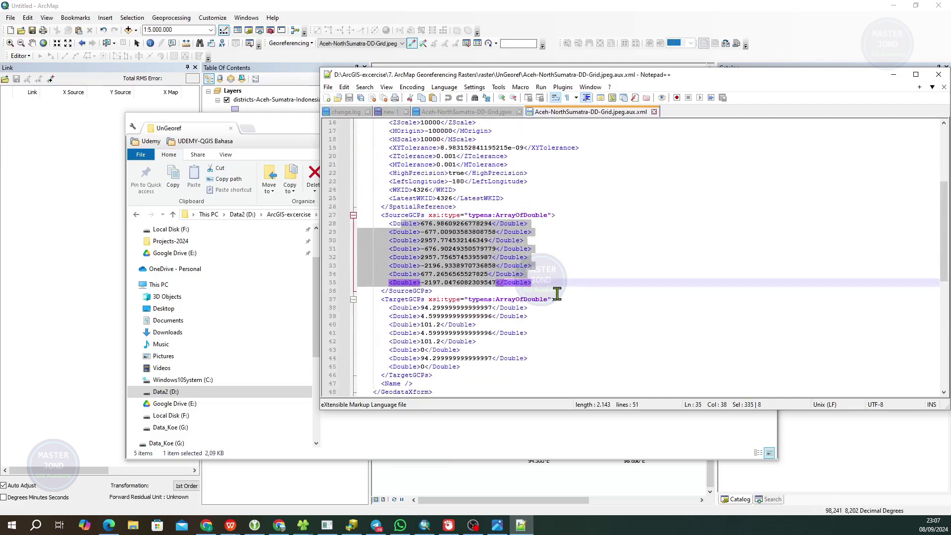
{"action": "scroll", "coordinate": [556, 291], "scroll_direction": "down", "scroll_amount": 3}
{"action": "scroll", "coordinate": [560, 298], "scroll_direction": "up", "scroll_amount": 8}
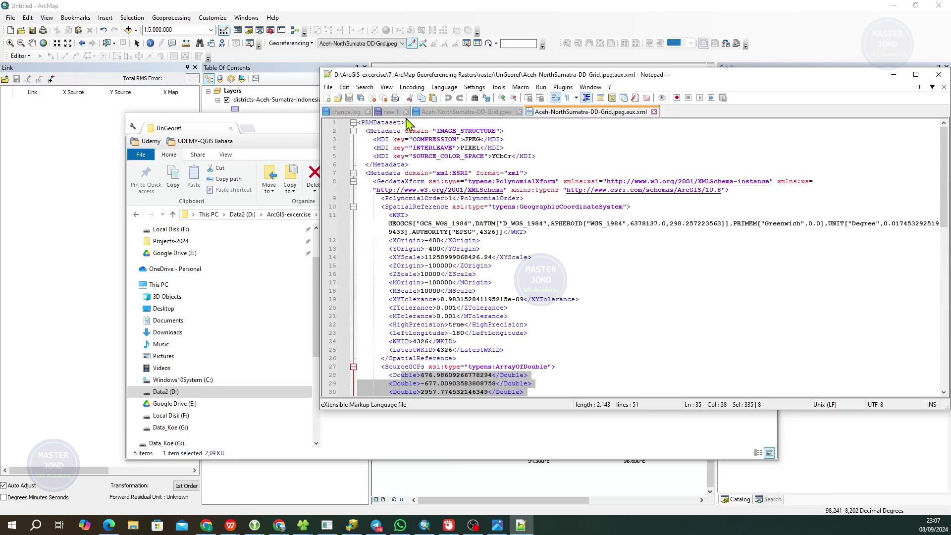
{"action": "left_click", "coordinate": [893, 74]}
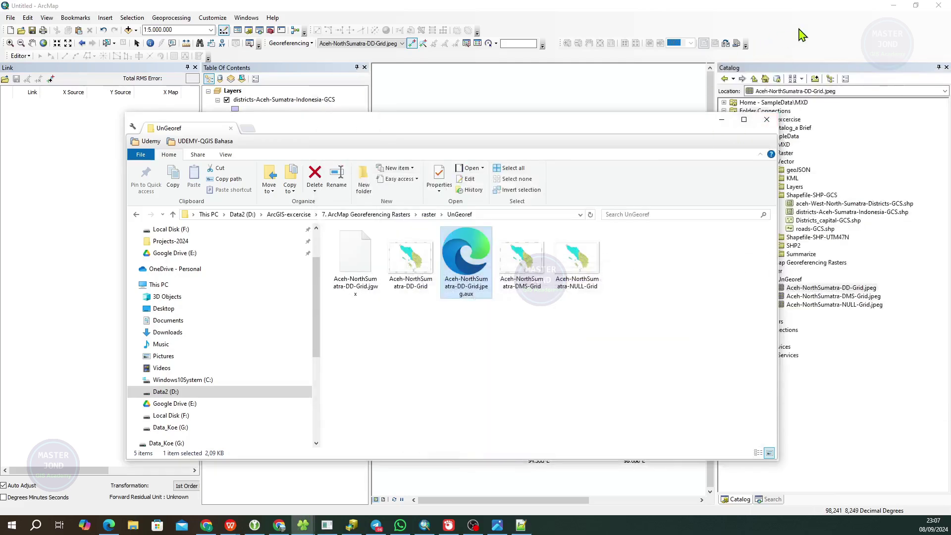
Switch back to ArcMap and refresh the UnGeoref folder in the catalog.
{"action": "left_click", "coordinate": [802, 48]}
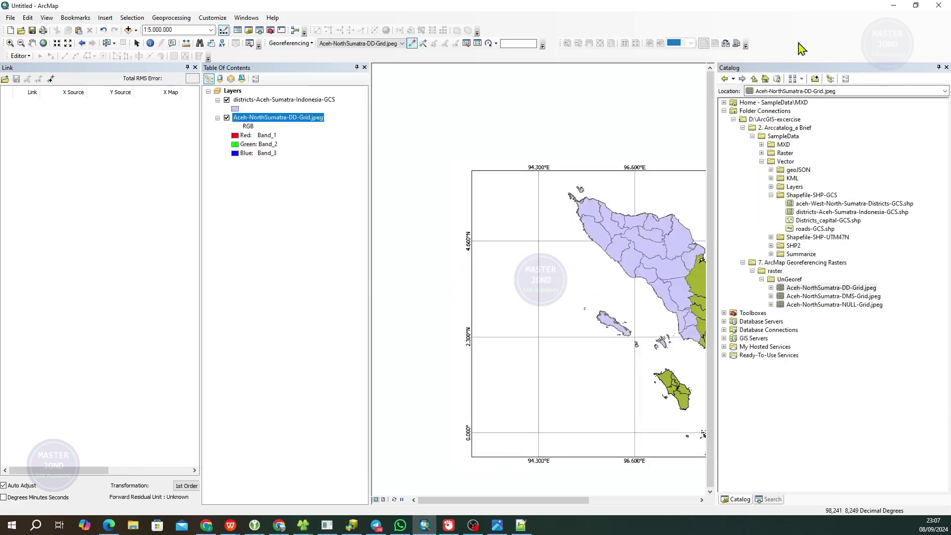
{"action": "right_click", "coordinate": [791, 282]}
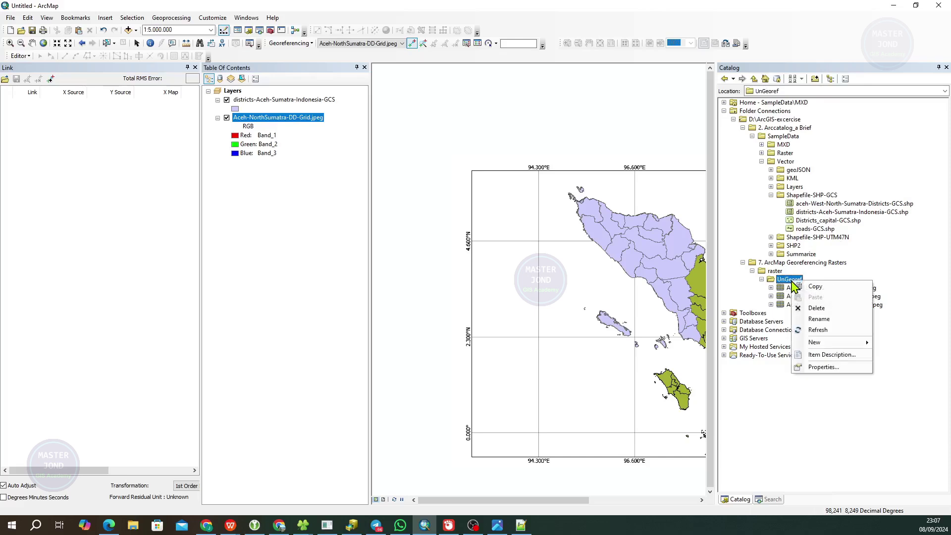
{"action": "left_click", "coordinate": [816, 330]}
Examine the extent and spatial reference in the dataset properties of Aceh-NorthSumatra-DD-Grid.jpeg in the UnGeoref folder.
{"action": "left_click", "coordinate": [814, 292]}
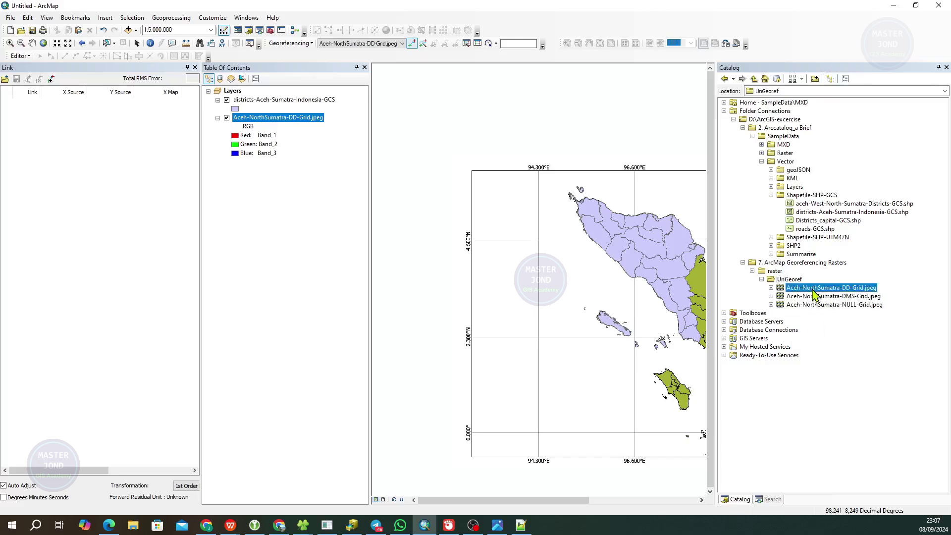
{"action": "right_click", "coordinate": [813, 292]}
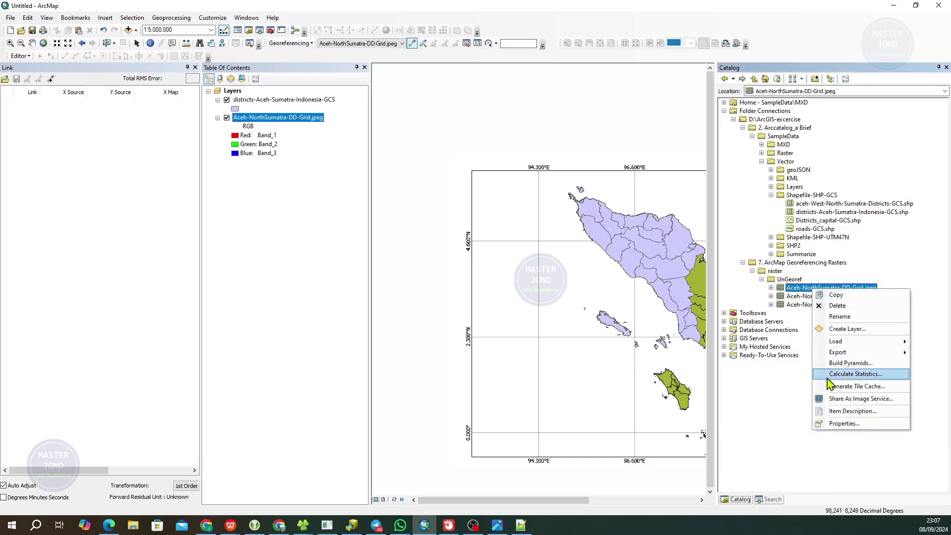
{"action": "left_click", "coordinate": [839, 424]}
{"action": "scroll", "coordinate": [464, 278], "scroll_direction": "down", "scroll_amount": 4}
{"action": "scroll", "coordinate": [464, 279], "scroll_direction": "down", "scroll_amount": 6}
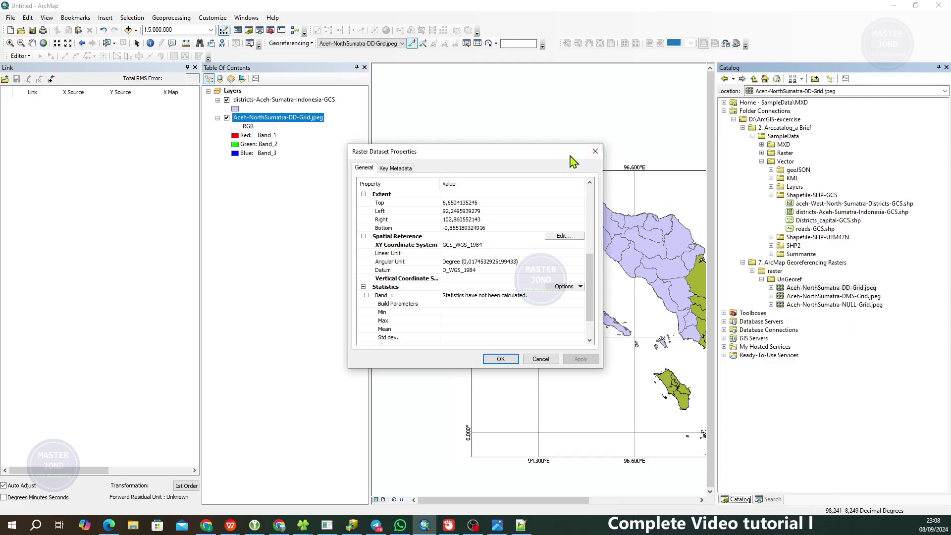
{"action": "left_click_drag", "start_coordinate": [570, 156], "coordinate": [513, 134]}
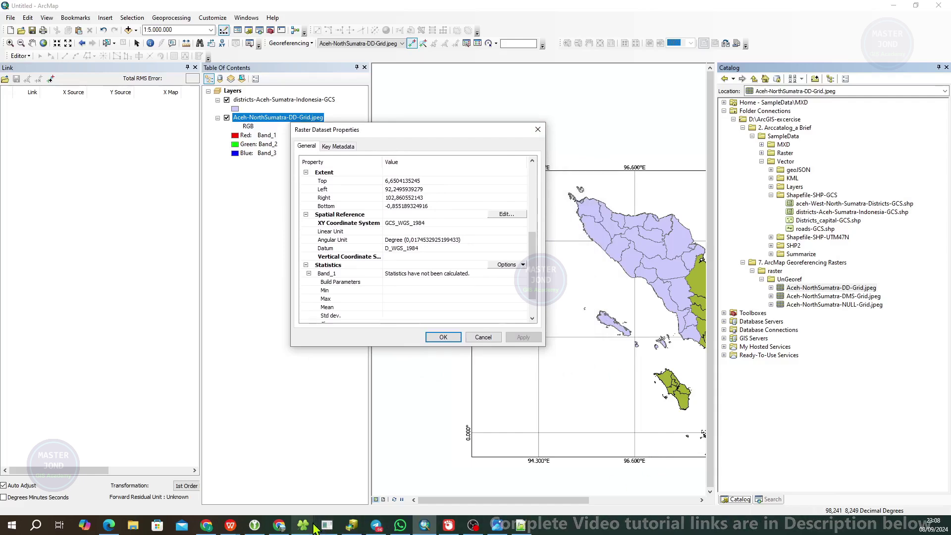
Check the .jgwx and .jpeg.aux files in File Explorer, return to ArcMap and close the raster dataset properties.
{"action": "mouse_move", "coordinate": [315, 529]}
{"action": "left_click", "coordinate": [347, 500]}
{"action": "left_click", "coordinate": [352, 272]}
{"action": "left_click", "coordinate": [468, 276]}
{"action": "left_click", "coordinate": [354, 275]}
{"action": "left_click", "coordinate": [464, 277]}
{"action": "left_click", "coordinate": [359, 275]}
{"action": "left_click", "coordinate": [453, 276]}
{"action": "left_click", "coordinate": [359, 272]}
{"action": "left_click", "coordinate": [463, 276]}
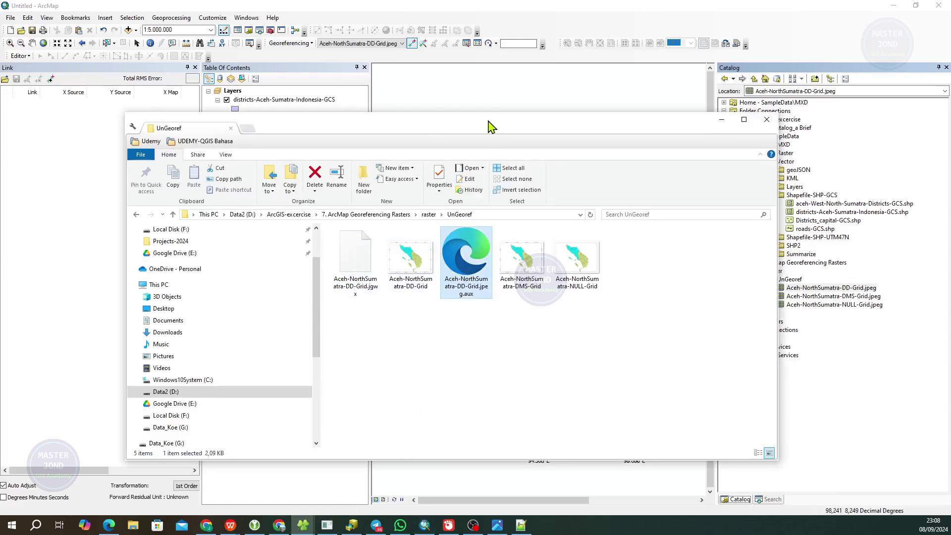
{"action": "left_click", "coordinate": [565, 13]}
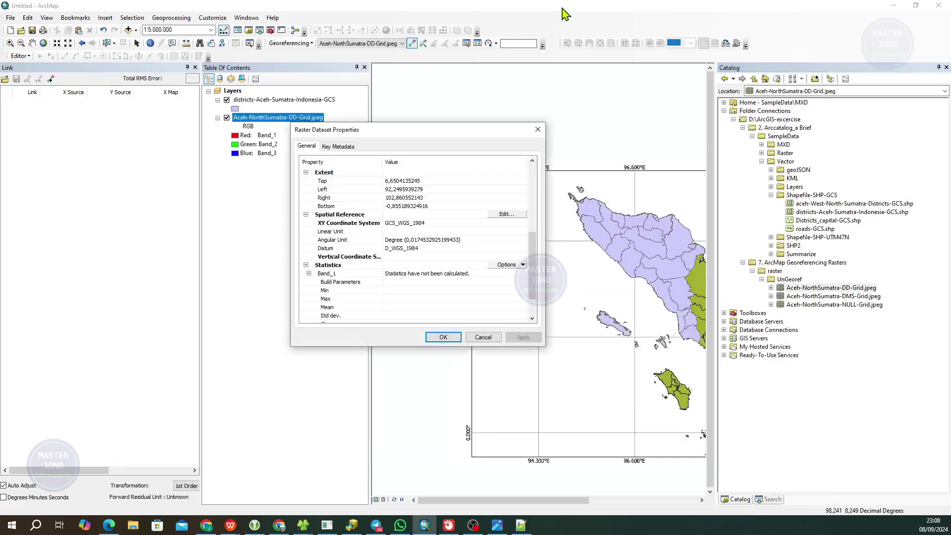
{"action": "left_click", "coordinate": [537, 130]}
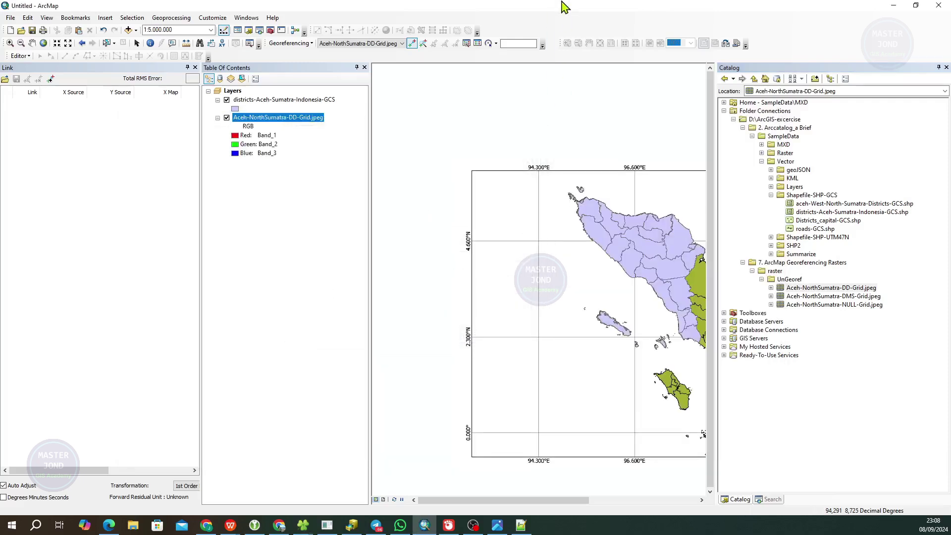
Review the raster export options for the Aceh-NorthSumatra-DD-Grid.jpeg layer with TIFF as the output format, and cancel the export.
{"action": "right_click", "coordinate": [301, 121]}
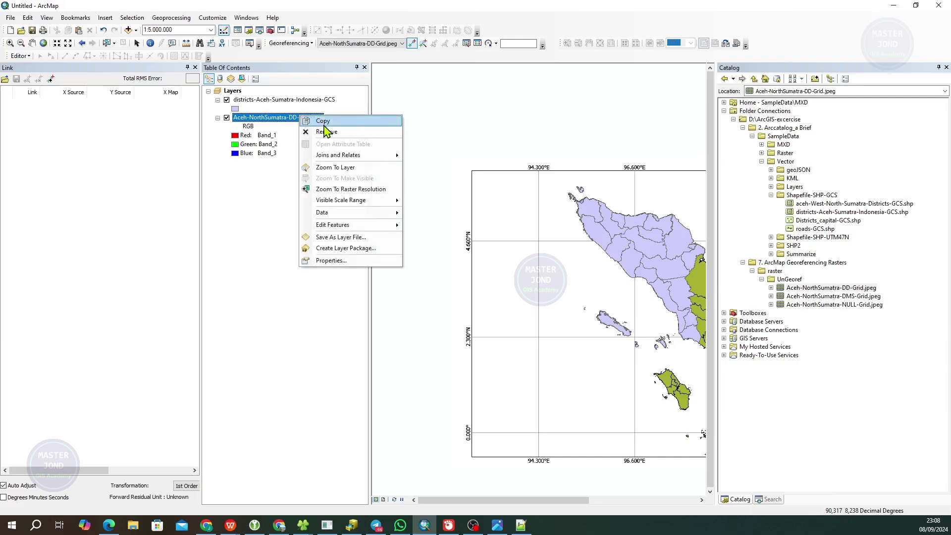
{"action": "mouse_move", "coordinate": [325, 213]}
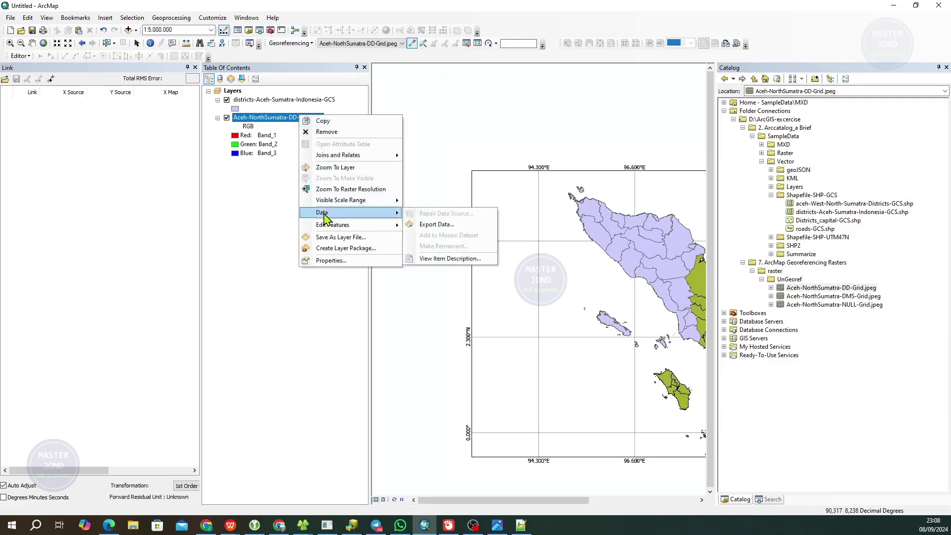
{"action": "left_click", "coordinate": [467, 228]}
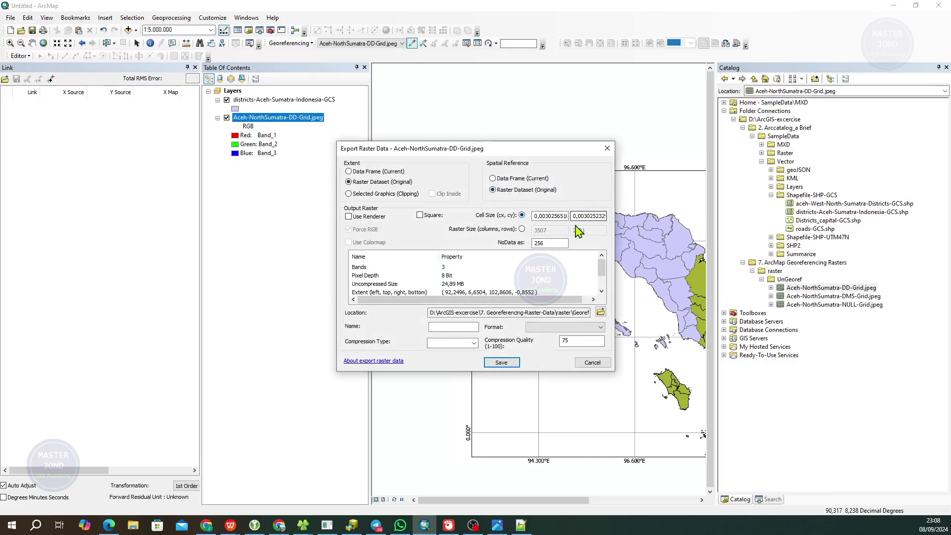
{"action": "mouse_move", "coordinate": [604, 272]}
{"action": "left_mouse_down"}
{"action": "mouse_move", "coordinate": [605, 289]}
{"action": "mouse_move", "coordinate": [608, 265]}
{"action": "left_mouse_up"}
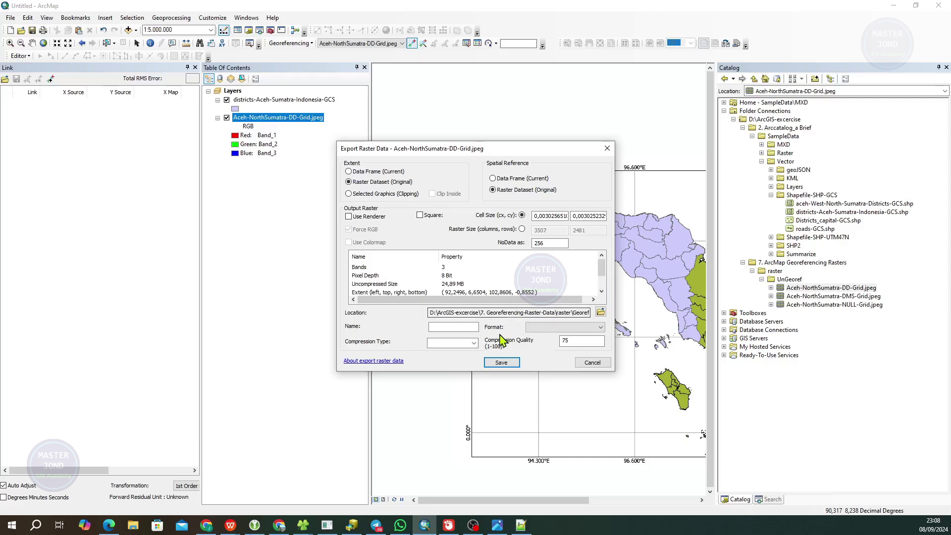
{"action": "left_click", "coordinate": [550, 327]}
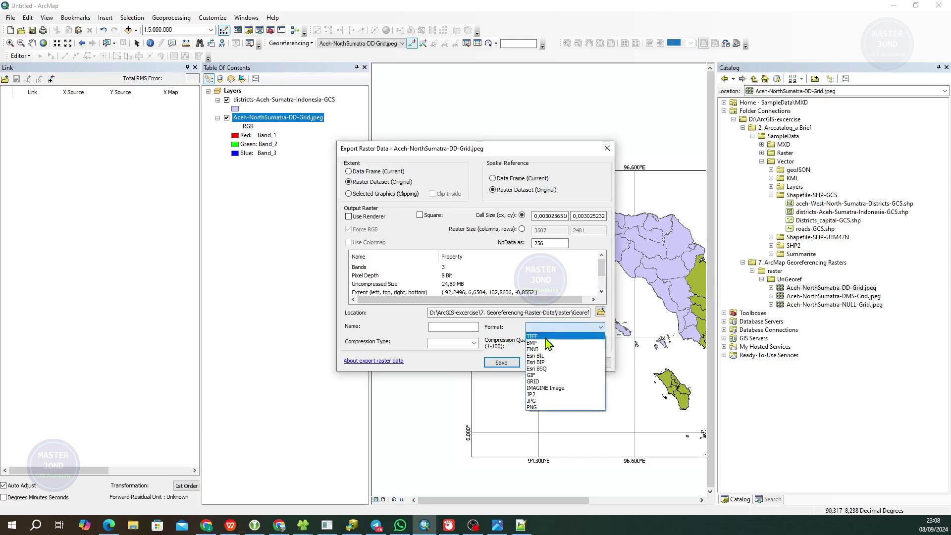
{"action": "left_click", "coordinate": [545, 337]}
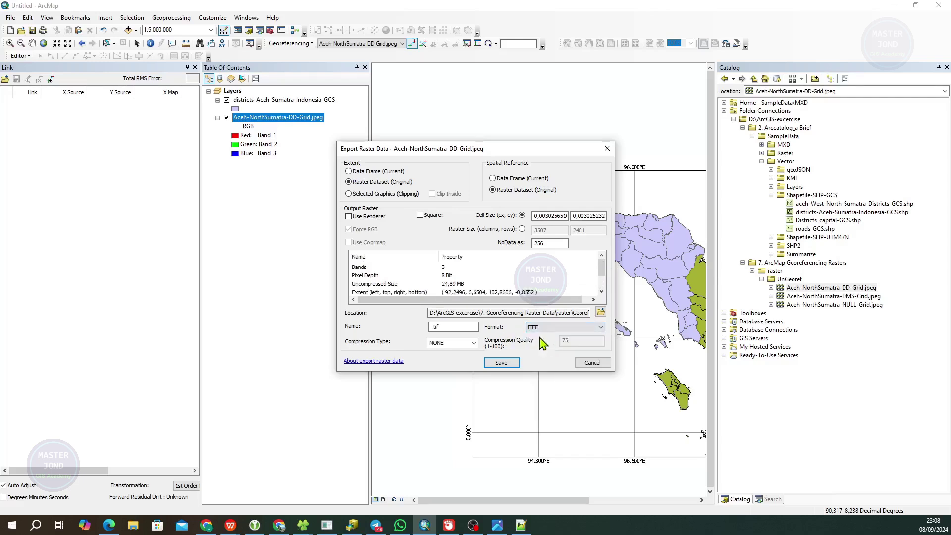
{"action": "left_click", "coordinate": [600, 312]}
{"action": "left_click", "coordinate": [597, 363]}
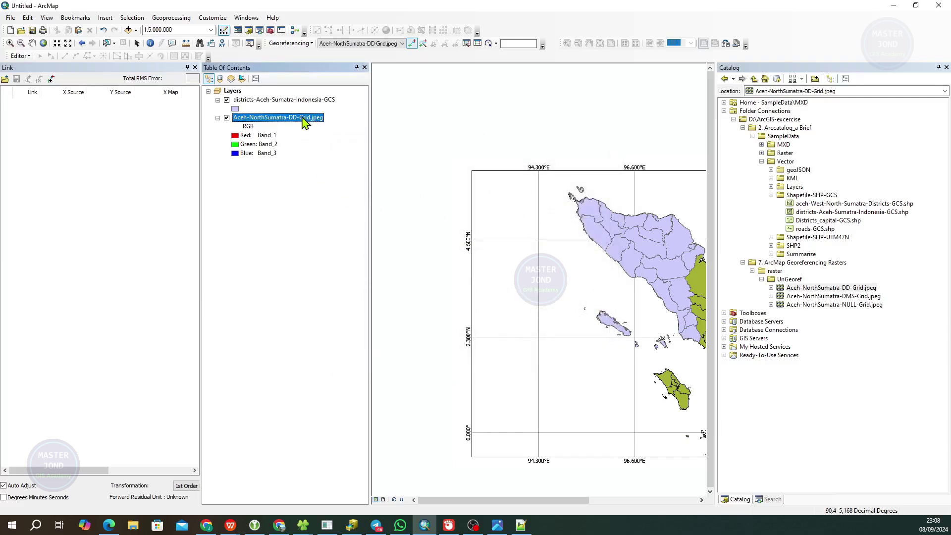
Copy the layer name Aceh-NorthSumatra-DD-Grid.jpeg from the table of contents and leave the name editing.
{"action": "key", "text": "F2"}
{"action": "right_click", "coordinate": [297, 115]}
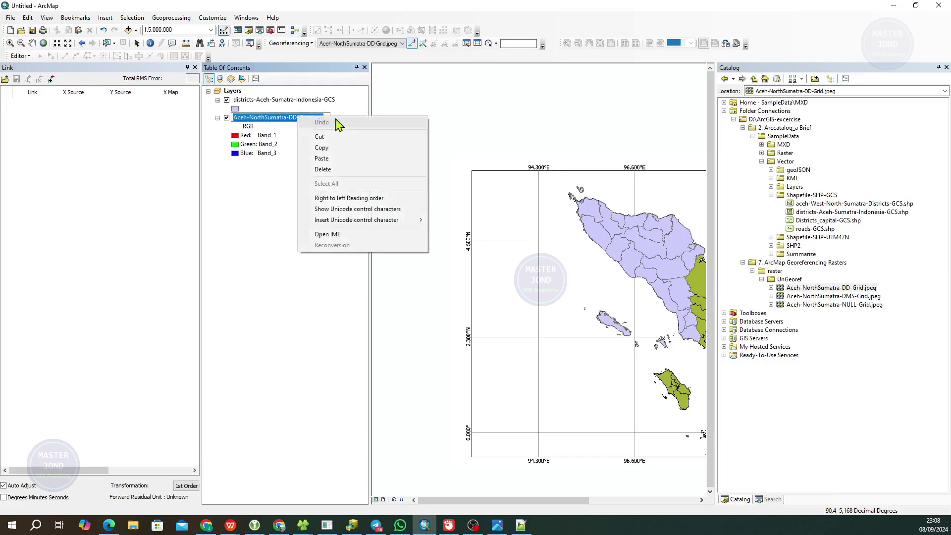
{"action": "left_click", "coordinate": [333, 147]}
{"action": "key", "text": "Escape"}
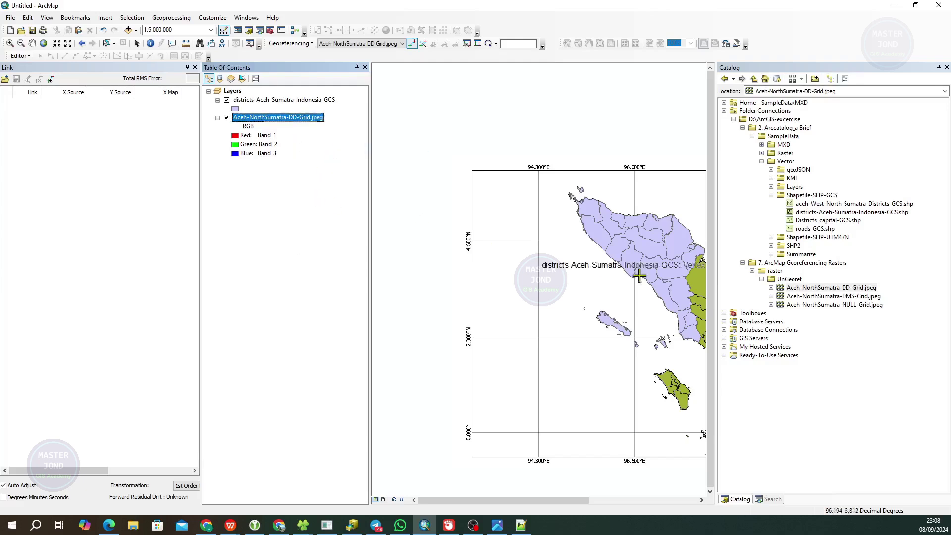
Open the raster data export for the Aceh-NorthSumatra-DD-Grid.jpeg layer and choose TIFF as the output format.
{"action": "right_click", "coordinate": [274, 116]}
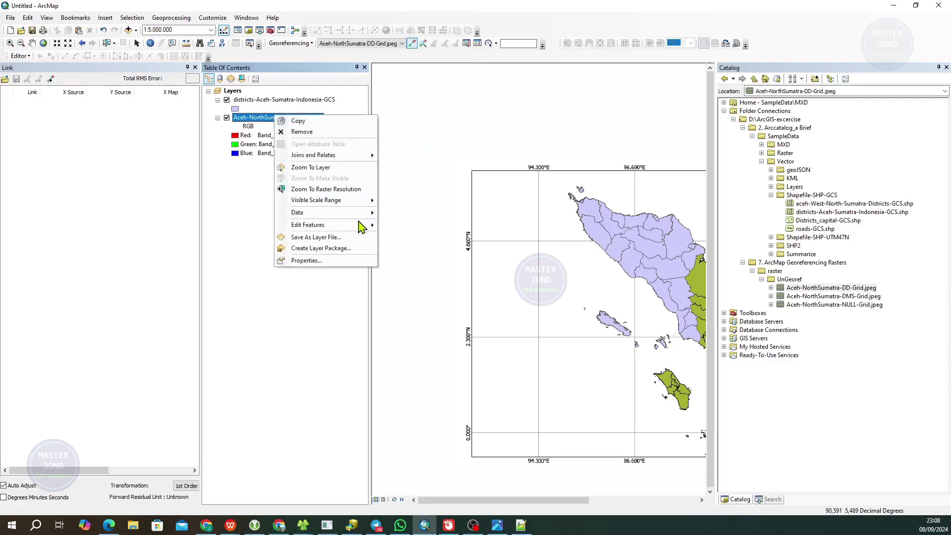
{"action": "mouse_move", "coordinate": [355, 217]}
{"action": "left_click", "coordinate": [409, 224]}
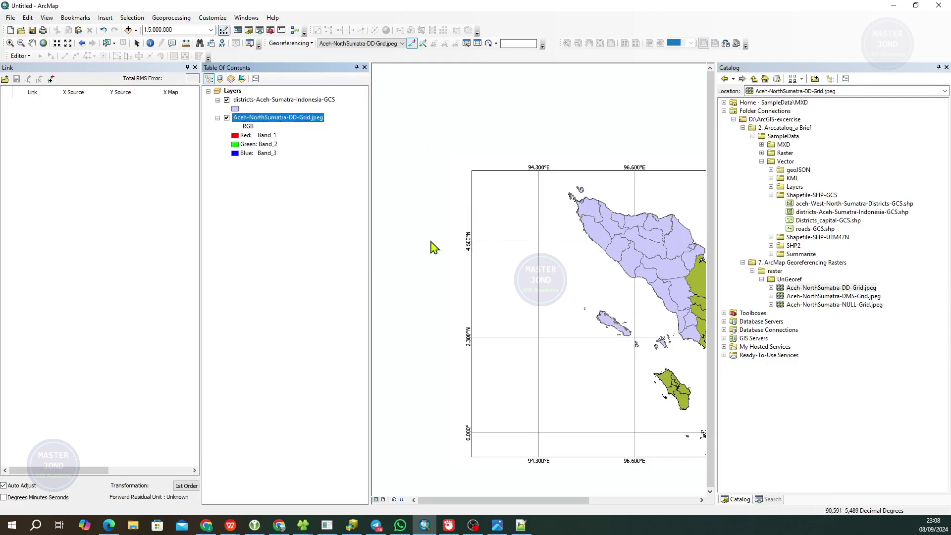
{"action": "left_click", "coordinate": [600, 326]}
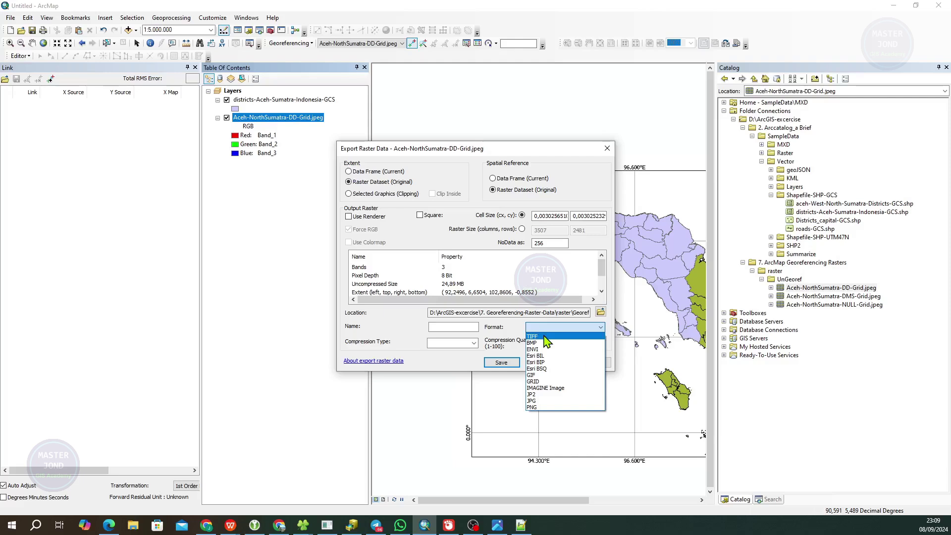
{"action": "left_click", "coordinate": [589, 336]}
Browse for the export location and create a folder named Georef inside 7. ArcMap Georeferencing Rasters\raster.
{"action": "left_click", "coordinate": [600, 312]}
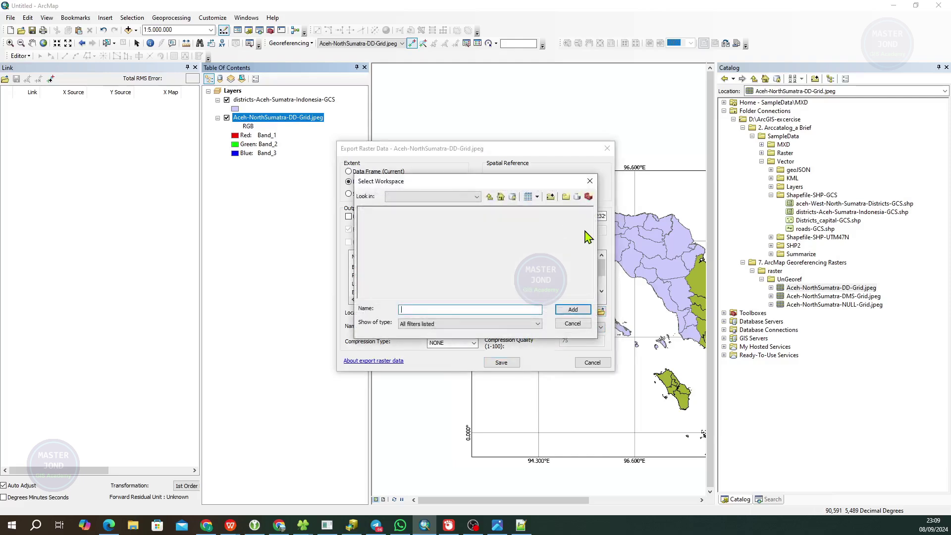
{"action": "left_click", "coordinate": [491, 197]}
{"action": "left_click", "coordinate": [490, 198]}
{"action": "left_click", "coordinate": [490, 198]}
{"action": "left_click", "coordinate": [491, 198]}
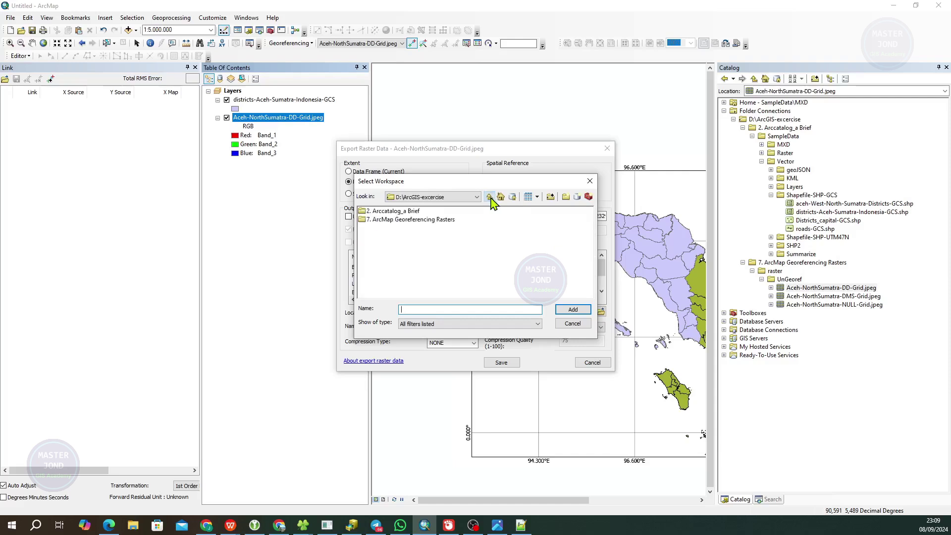
{"action": "left_click", "coordinate": [384, 221]}
{"action": "double_click", "coordinate": [385, 218]}
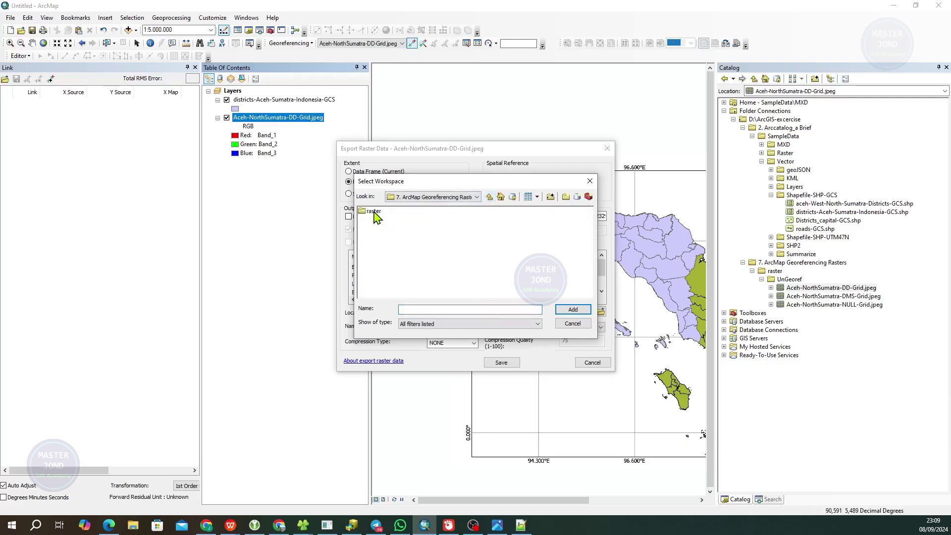
{"action": "double_click", "coordinate": [374, 214]}
{"action": "left_click", "coordinate": [565, 197]}
{"action": "type", "text": "G"}
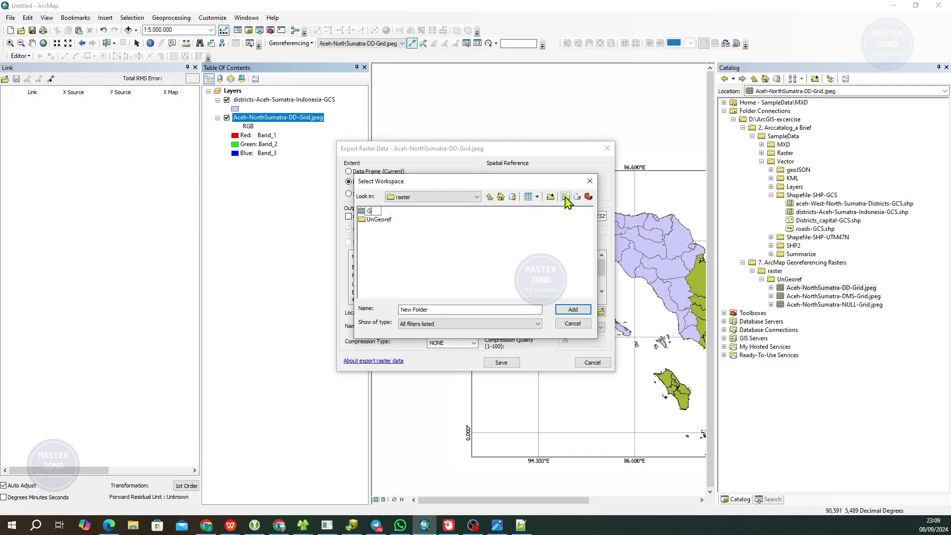
{"action": "type", "text": "eoref"}
{"action": "key", "text": "Return"}
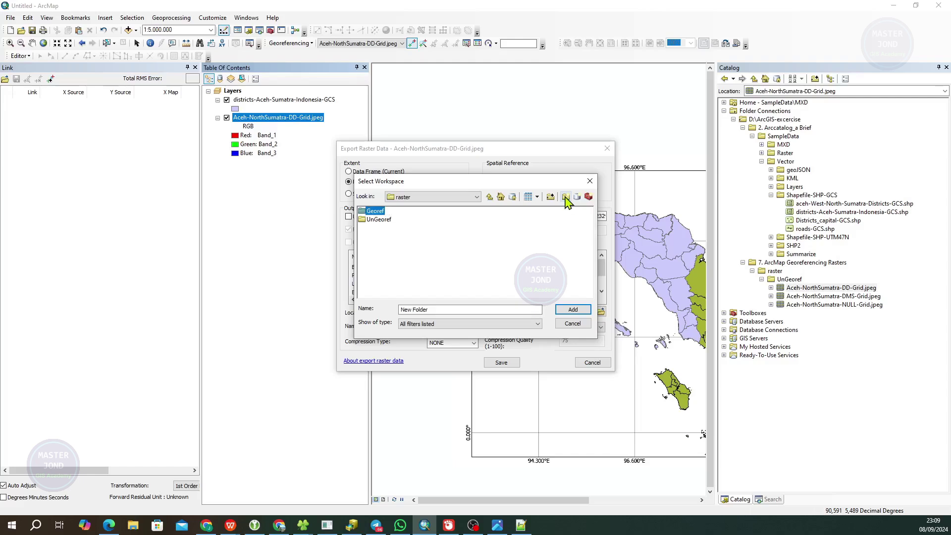
Set the new Georef folder as the export location and check the end of its path.
{"action": "left_click", "coordinate": [573, 310]}
{"action": "left_click", "coordinate": [532, 293]}
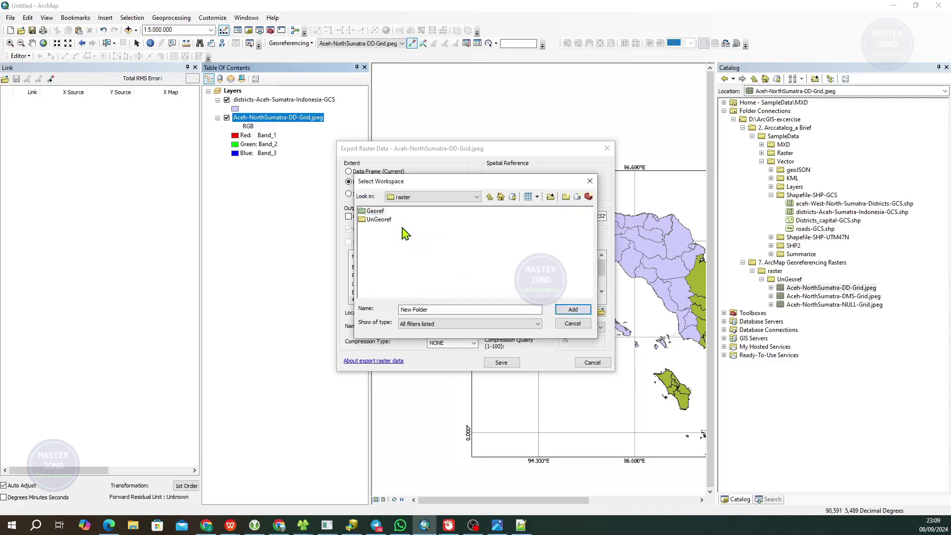
{"action": "left_click", "coordinate": [571, 311]}
{"action": "left_click_drag", "start_coordinate": [561, 316], "coordinate": [610, 313]}
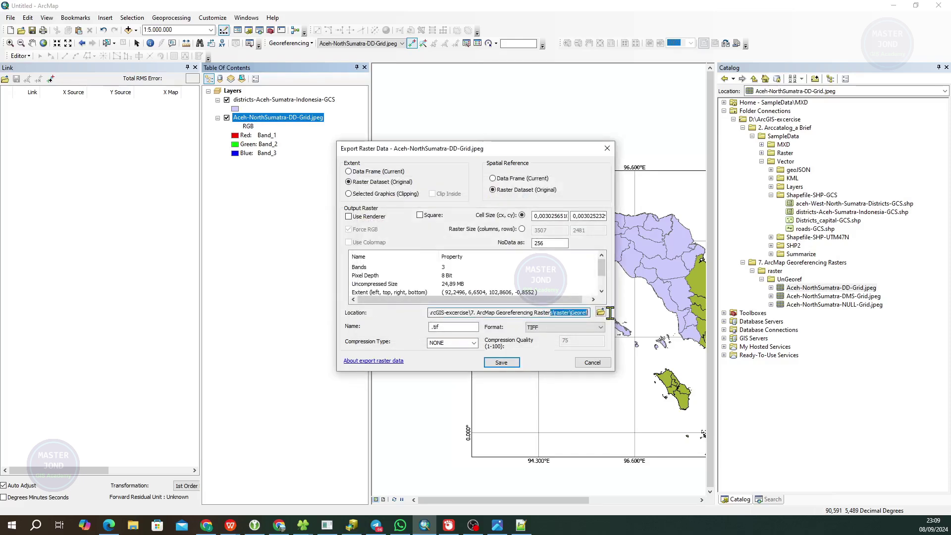
{"action": "left_click", "coordinate": [586, 316]}
{"action": "left_click_drag", "start_coordinate": [543, 315], "coordinate": [598, 317]}
Name the output raster Aceh-NorthSumatra-DD-Grid-Georef, using the copied layer name without its .jpeg extension.
{"action": "double_click", "coordinate": [464, 326]}
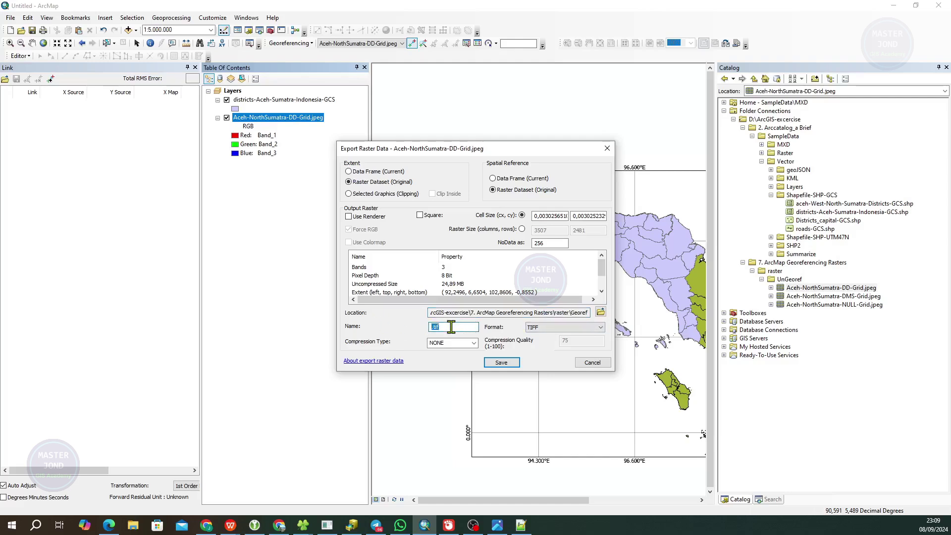
{"action": "right_click", "coordinate": [451, 327]}
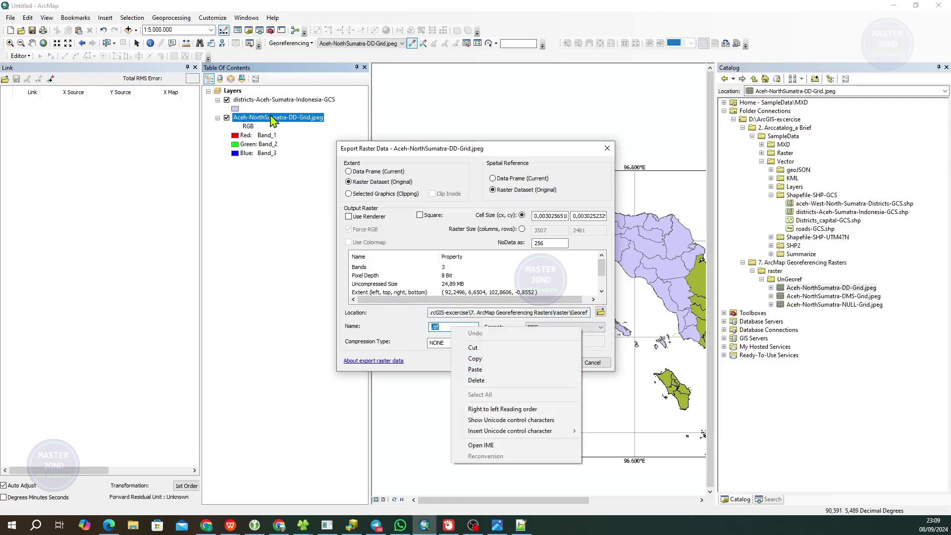
{"action": "left_click", "coordinate": [474, 369]}
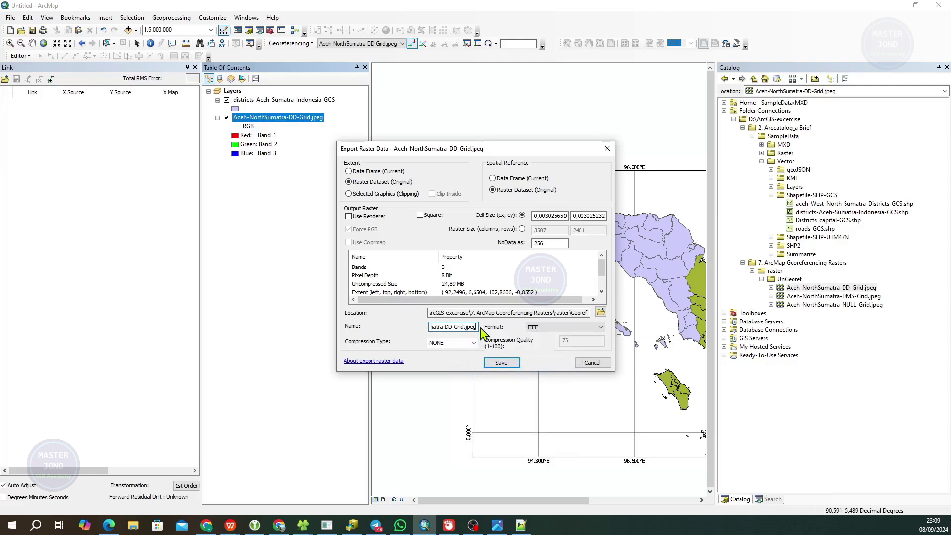
{"action": "key", "text": "BackSpace"}
{"action": "key", "text": "BackSpace"}
{"action": "key", "text": "BackSpace"}
{"action": "key", "text": "BackSpace"}
{"action": "key", "text": "BackSpace"}
{"action": "type", "text": "-"}
{"action": "type", "text": "eorefere"}
{"action": "key", "text": "BackSpace"}
{"action": "key", "text": "BackSpace"}
{"action": "key", "text": "BackSpace"}
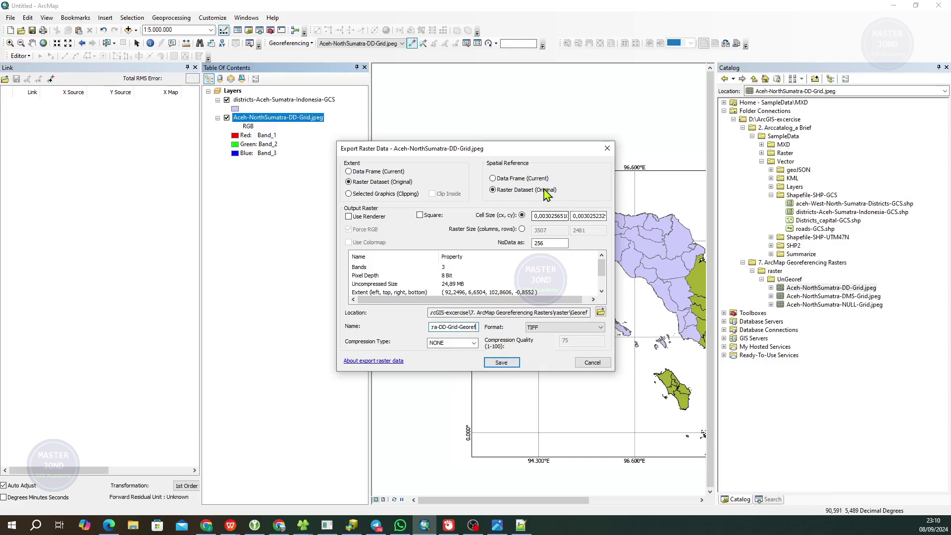
Check the spatial reference, export the raster with promoted pixel depth, and add the exported data to the map.
{"action": "left_click_drag", "start_coordinate": [548, 148], "coordinate": [565, 116]}
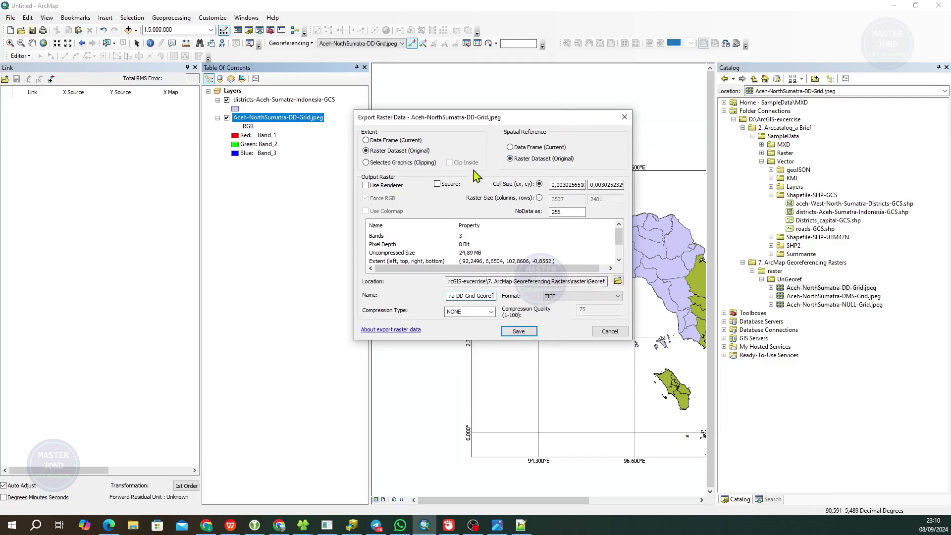
{"action": "left_click_drag", "start_coordinate": [618, 237], "coordinate": [619, 248]}
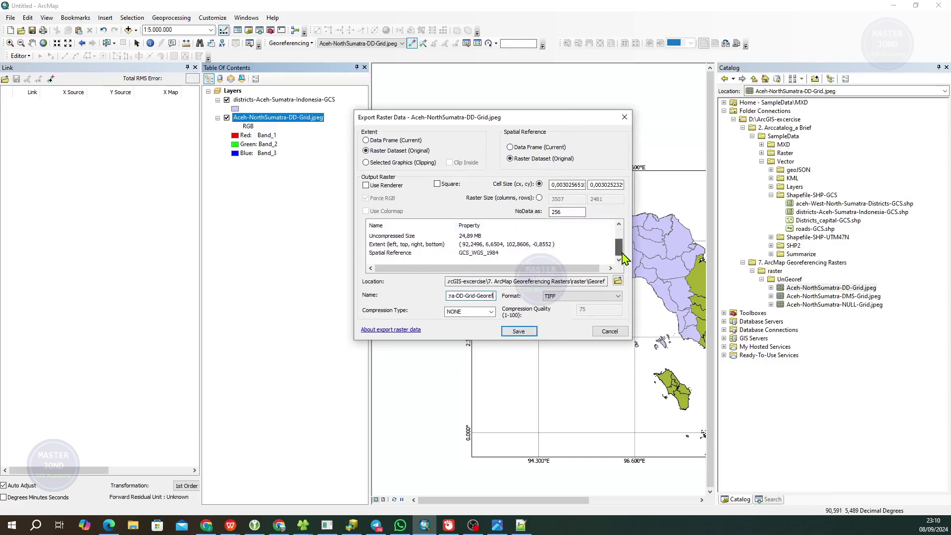
{"action": "left_click", "coordinate": [529, 336]}
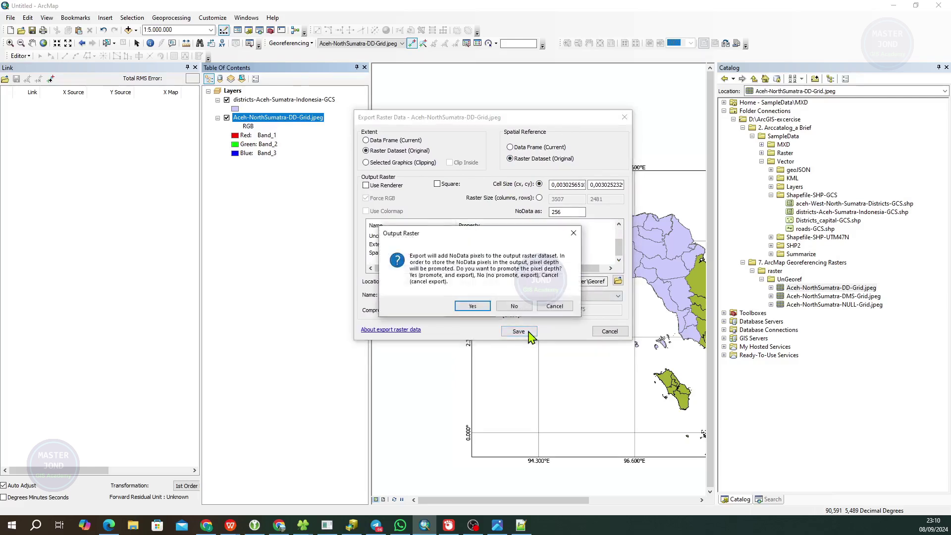
{"action": "left_click", "coordinate": [473, 306]}
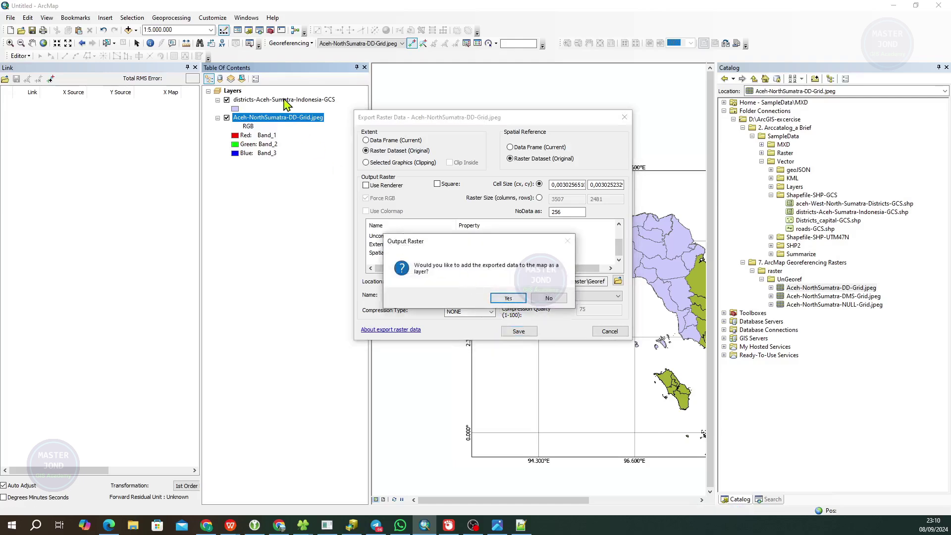
{"action": "left_click", "coordinate": [518, 299]}
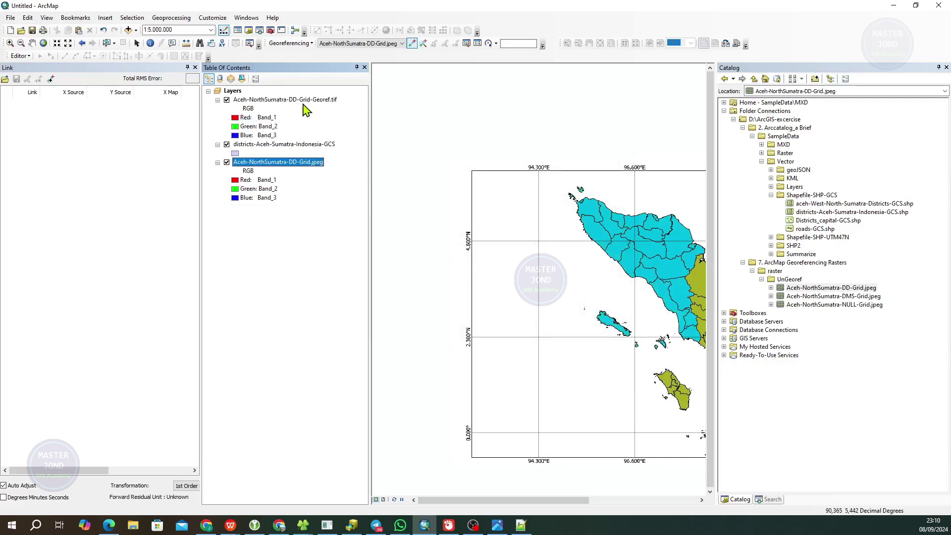
Move the districts-Aceh-Sumatra-Indonesia-GCS layer above the exported TIFF and select the original JPEG layer.
{"action": "left_click", "coordinate": [307, 101]}
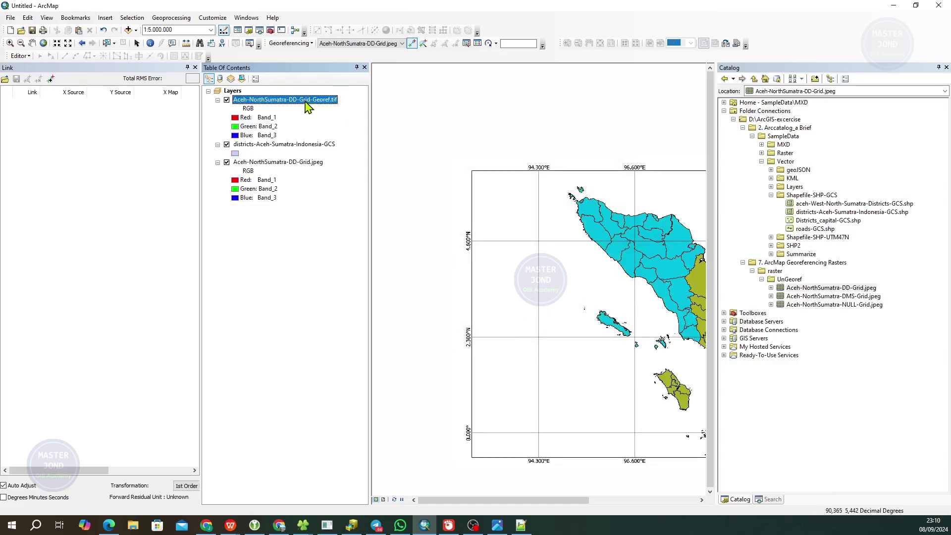
{"action": "left_click", "coordinate": [285, 145], "text": "ctrl"}
{"action": "left_click_drag", "start_coordinate": [285, 149], "coordinate": [280, 117]}
{"action": "left_click", "coordinate": [283, 166]}
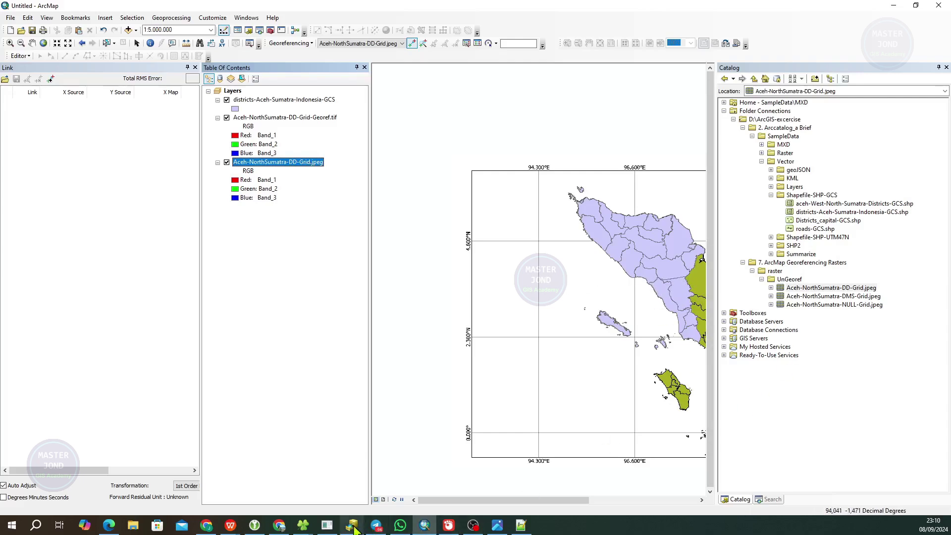
Review the .jgwx and .jpeg.aux files in the UnGeoref folder in File Explorer, and return to ArcMap.
{"action": "mouse_move", "coordinate": [308, 529]}
{"action": "left_click", "coordinate": [356, 475]}
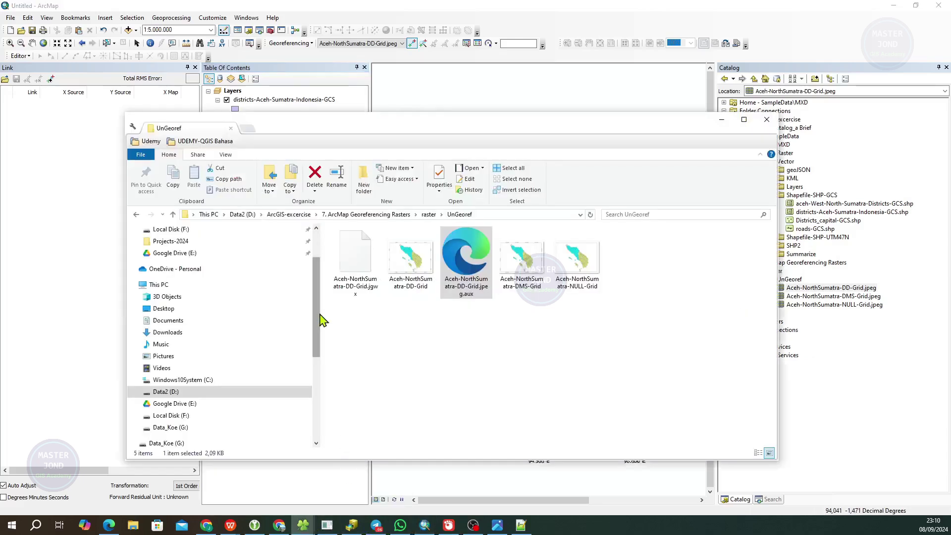
{"action": "left_click", "coordinate": [355, 259]}
{"action": "left_click", "coordinate": [461, 267]}
{"action": "left_click", "coordinate": [364, 268]}
{"action": "left_click", "coordinate": [462, 272]}
{"action": "left_click", "coordinate": [473, 378]}
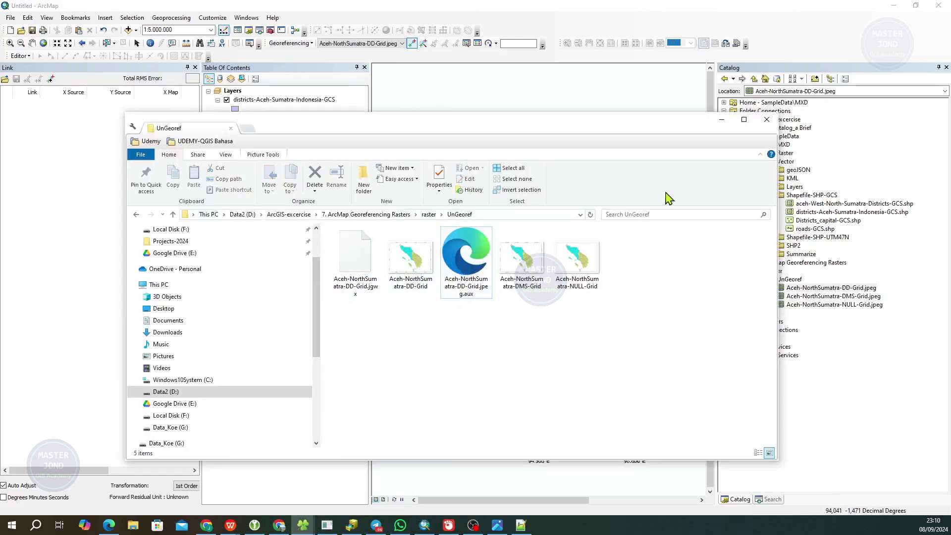
{"action": "left_click", "coordinate": [728, 124]}
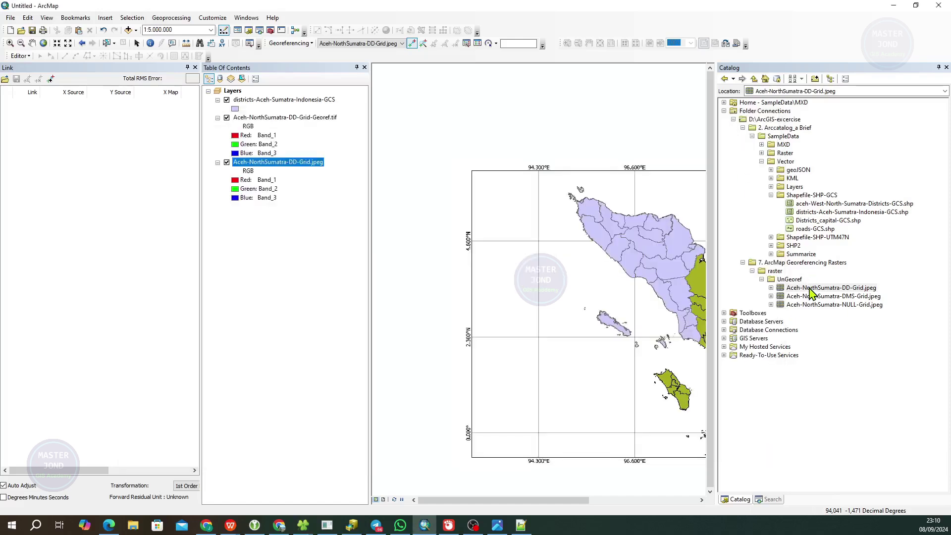
Refresh the 7. ArcMap Georeferencing Rasters folder in the catalog and expand its Georef folder.
{"action": "right_click", "coordinate": [784, 262]}
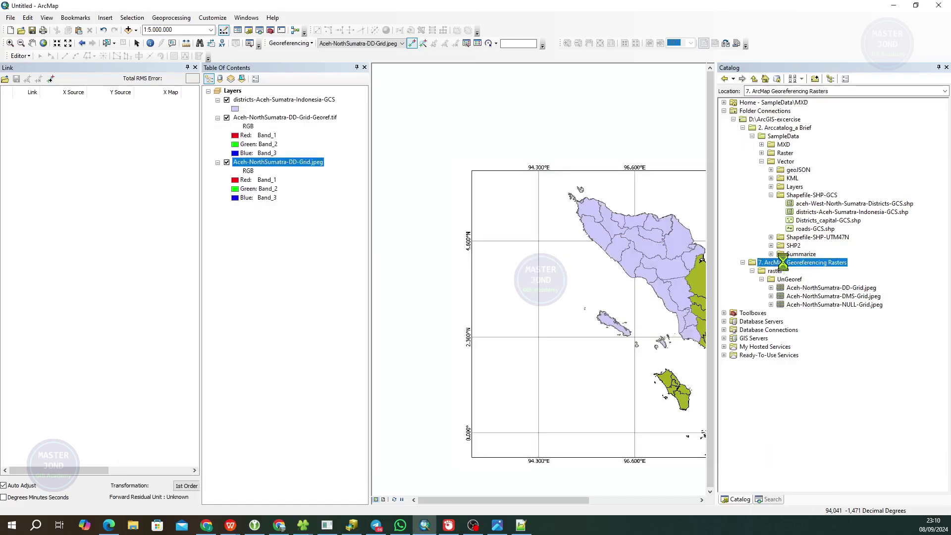
{"action": "left_click", "coordinate": [813, 311]}
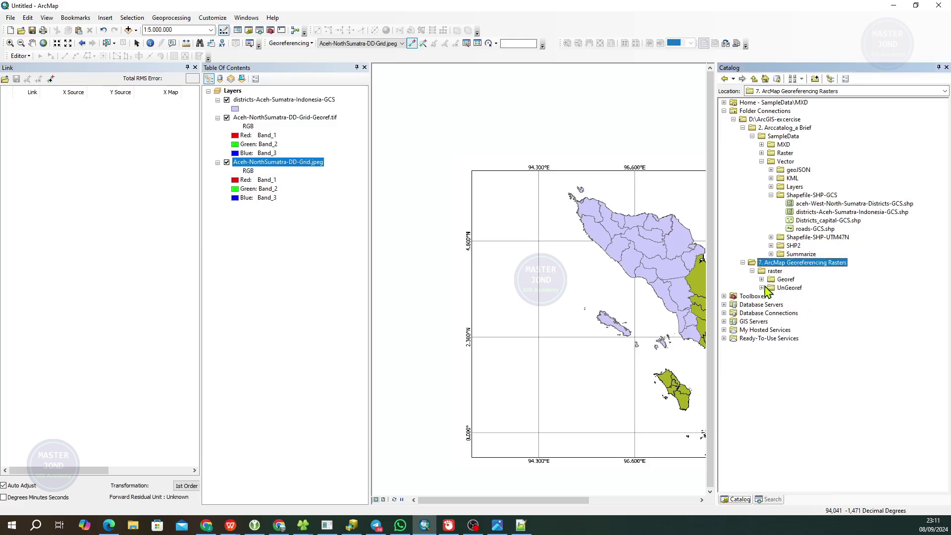
{"action": "left_click", "coordinate": [761, 280]}
Examine the extent and spatial reference in the dataset properties of Aceh-NorthSumatra-DD-Grid-Georef.tif.
{"action": "left_click", "coordinate": [817, 288]}
{"action": "right_click", "coordinate": [819, 293]}
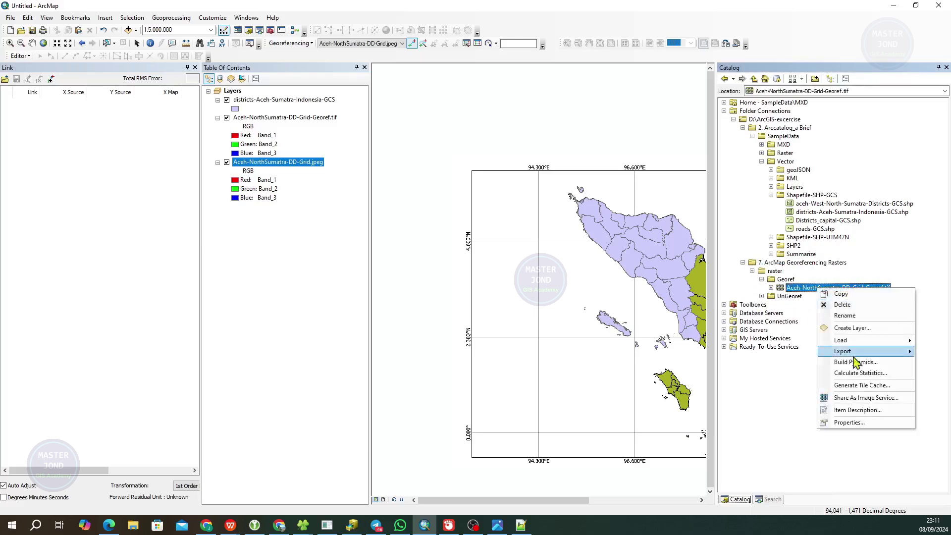
{"action": "left_click", "coordinate": [848, 423]}
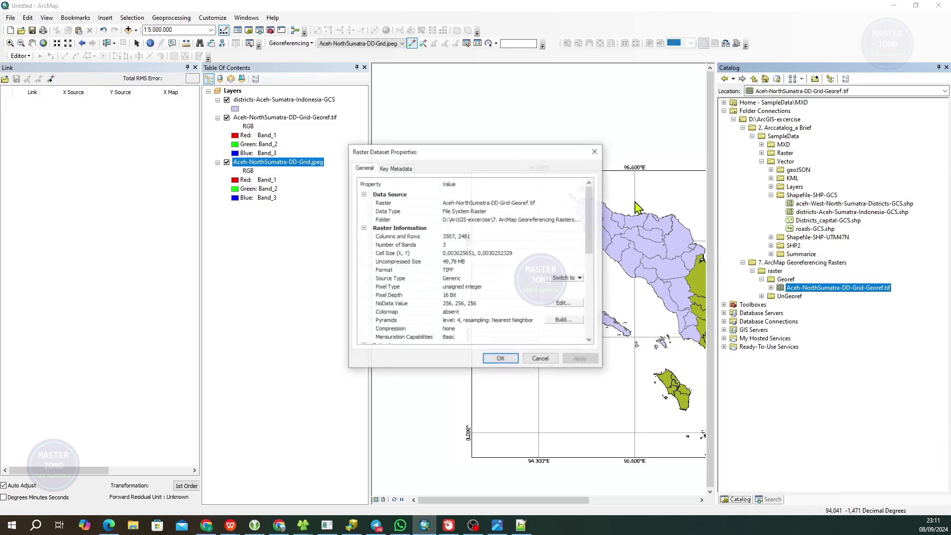
{"action": "scroll", "coordinate": [466, 312], "scroll_direction": "down", "scroll_amount": 5}
{"action": "scroll", "coordinate": [465, 312], "scroll_direction": "down", "scroll_amount": 2}
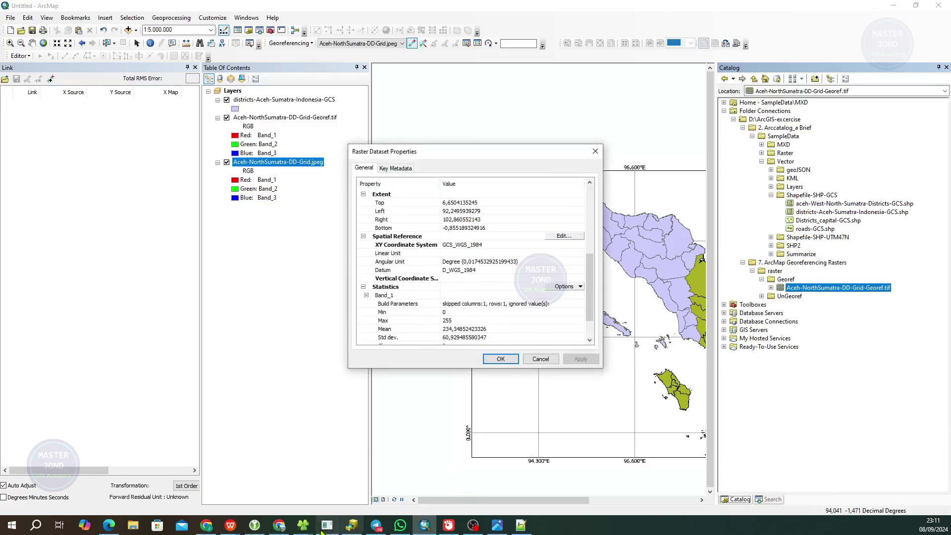
Switch to File Explorer and inspect the exported files in the Georef folder with their full names shown.
{"action": "mouse_move", "coordinate": [316, 524]}
{"action": "left_click", "coordinate": [350, 491]}
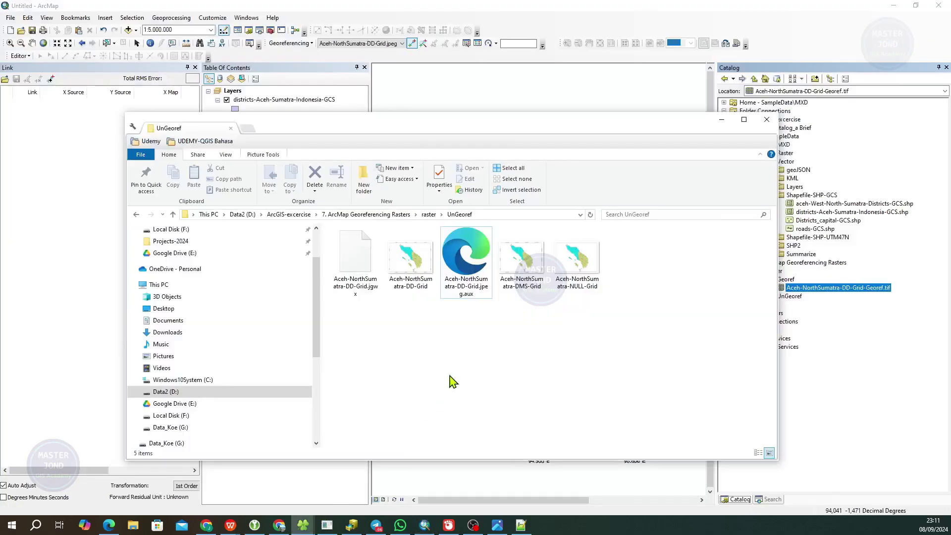
{"action": "left_click", "coordinate": [429, 215]}
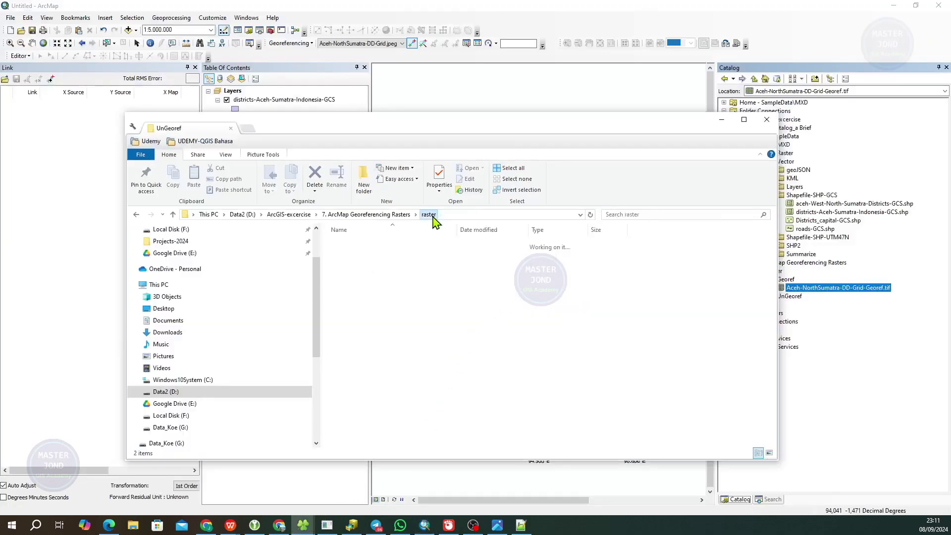
{"action": "left_click", "coordinate": [355, 248]}
{"action": "double_click", "coordinate": [355, 245]}
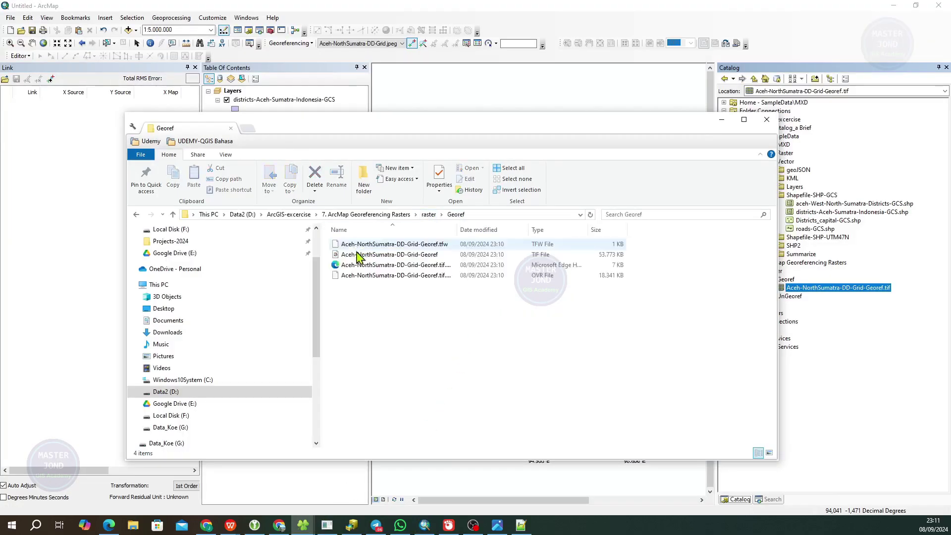
{"action": "left_click_drag", "start_coordinate": [457, 230], "coordinate": [539, 231]}
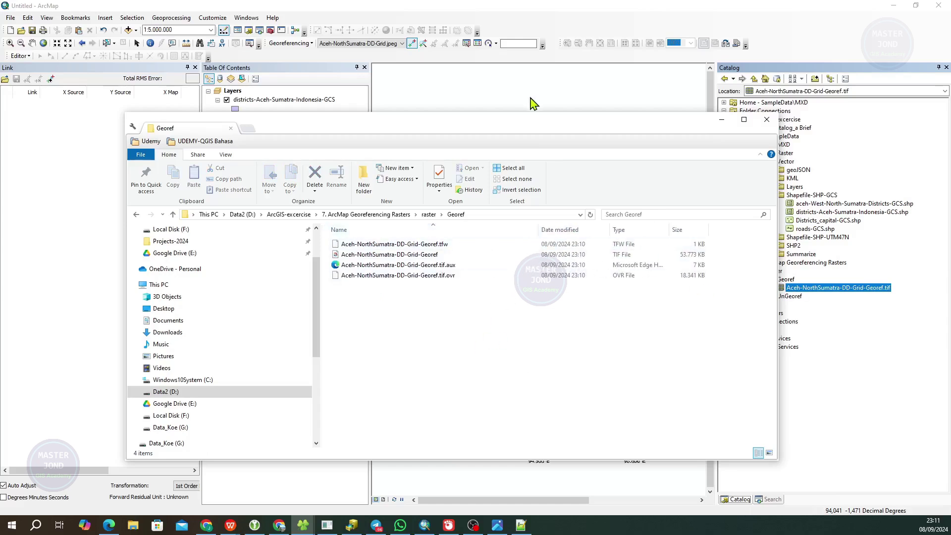
Return to ArcMap, close the dataset properties, and remove the Aceh-NorthSumatra-DD-Grid-Georef.tif and Aceh-NorthSumatra-DD-Grid.jpeg layers from the map.
{"action": "left_click_drag", "start_coordinate": [536, 126], "coordinate": [540, 144]}
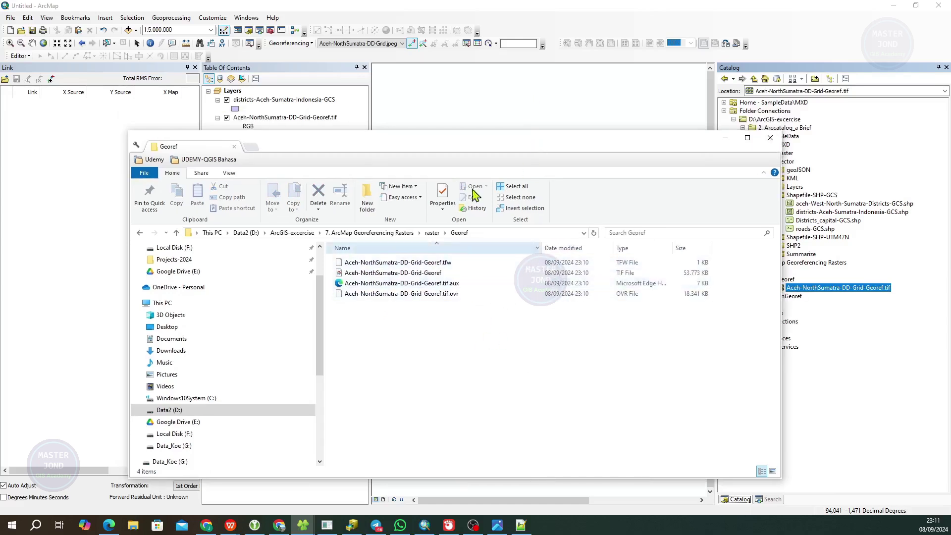
{"action": "key", "text": "alt+Tab"}
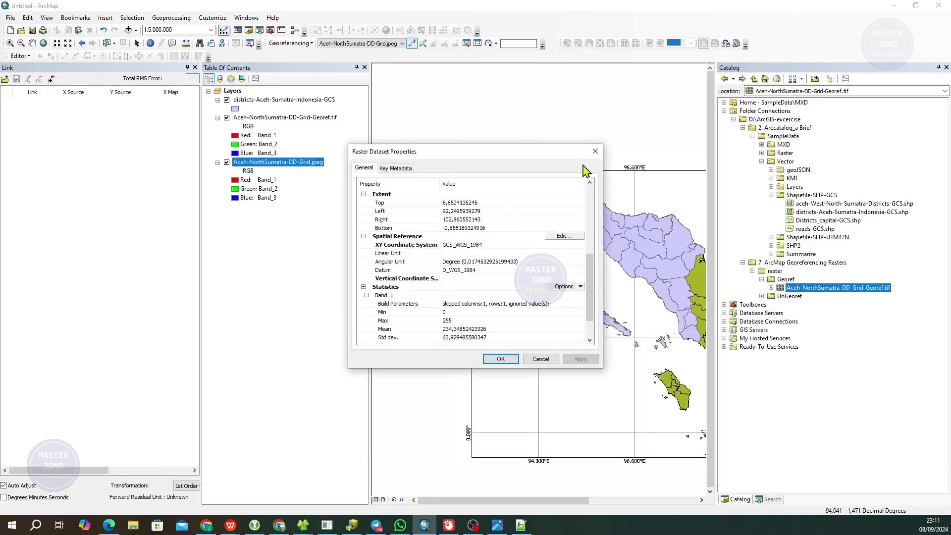
{"action": "left_click", "coordinate": [596, 151]}
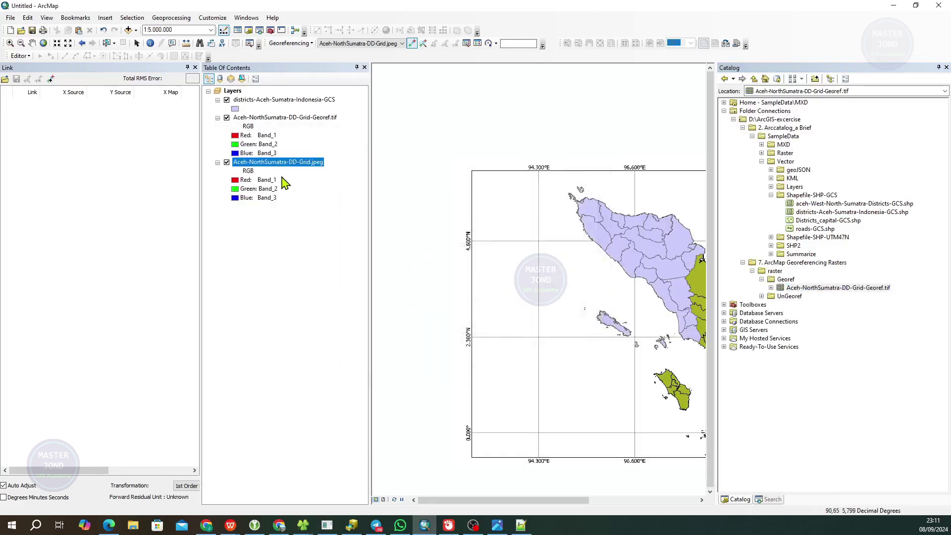
{"action": "left_click", "coordinate": [286, 119]}
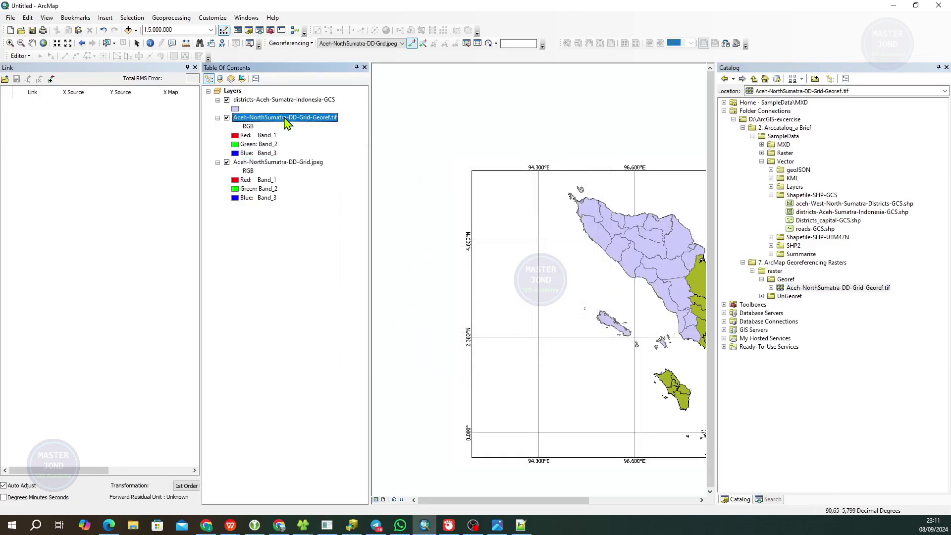
{"action": "right_click", "coordinate": [285, 118]}
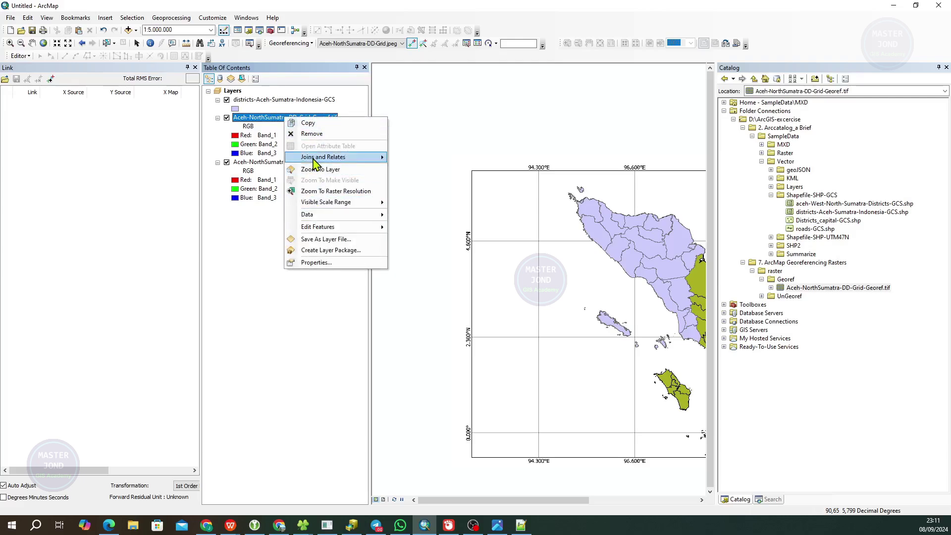
{"action": "left_click", "coordinate": [312, 135]}
{"action": "right_click", "coordinate": [298, 119]}
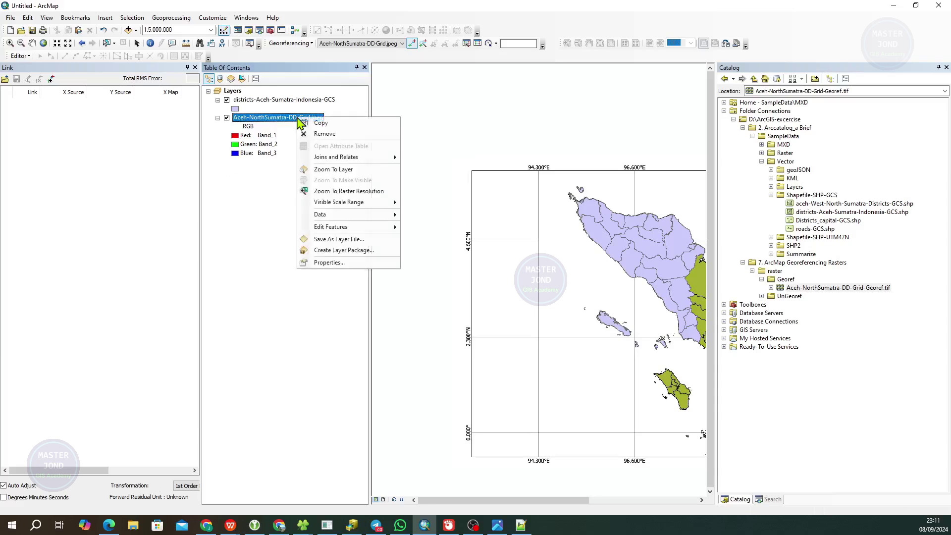
{"action": "left_click", "coordinate": [325, 134]}
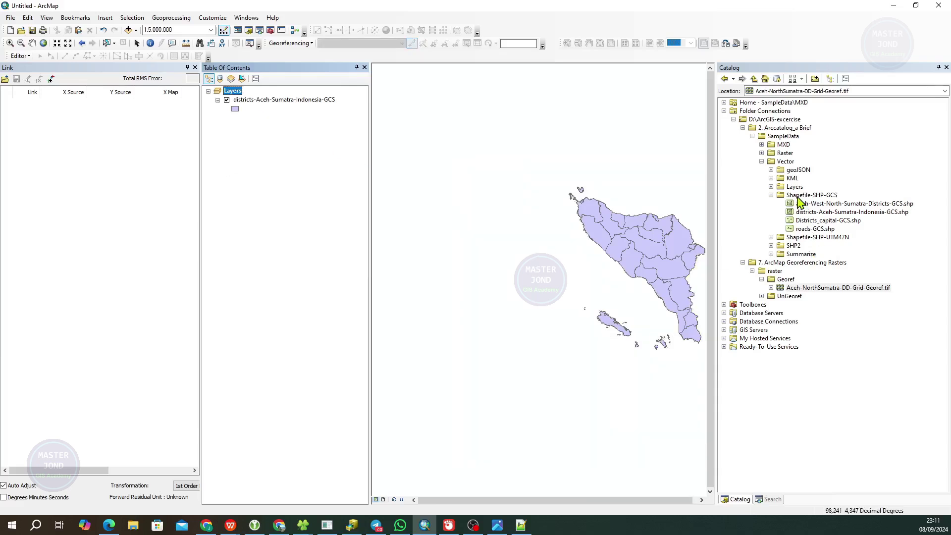
Refresh the SampleData folder in the catalog and expand the UnGeoref folder to list its rasters.
{"action": "right_click", "coordinate": [789, 139]}
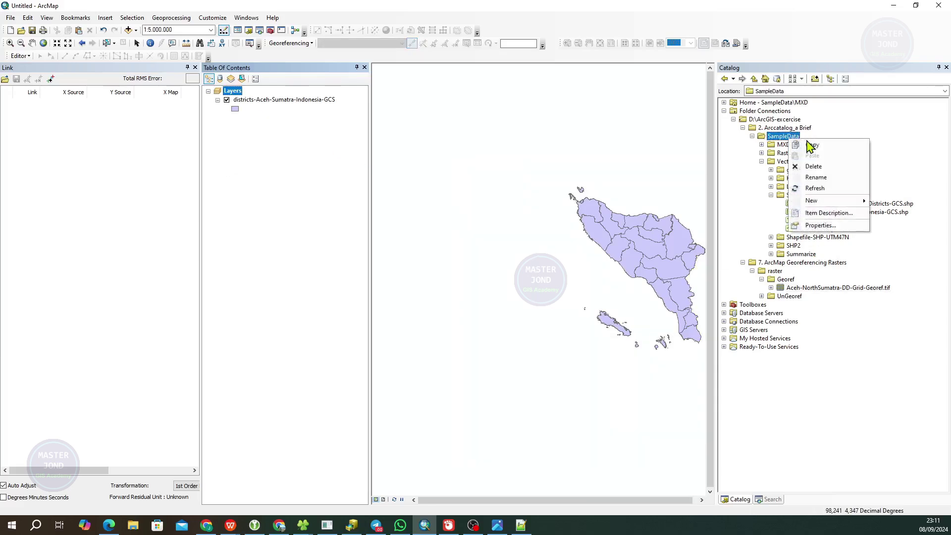
{"action": "left_click", "coordinate": [811, 189]}
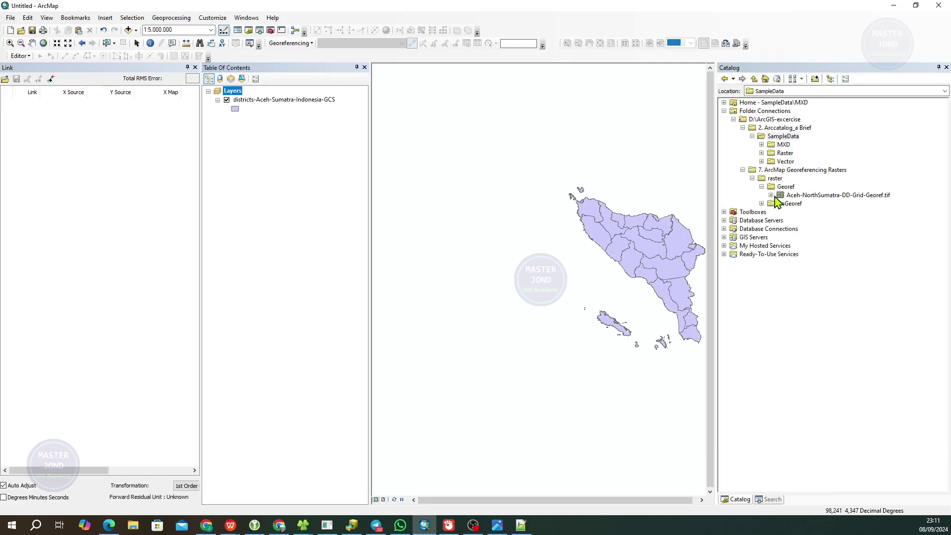
{"action": "left_click", "coordinate": [762, 204]}
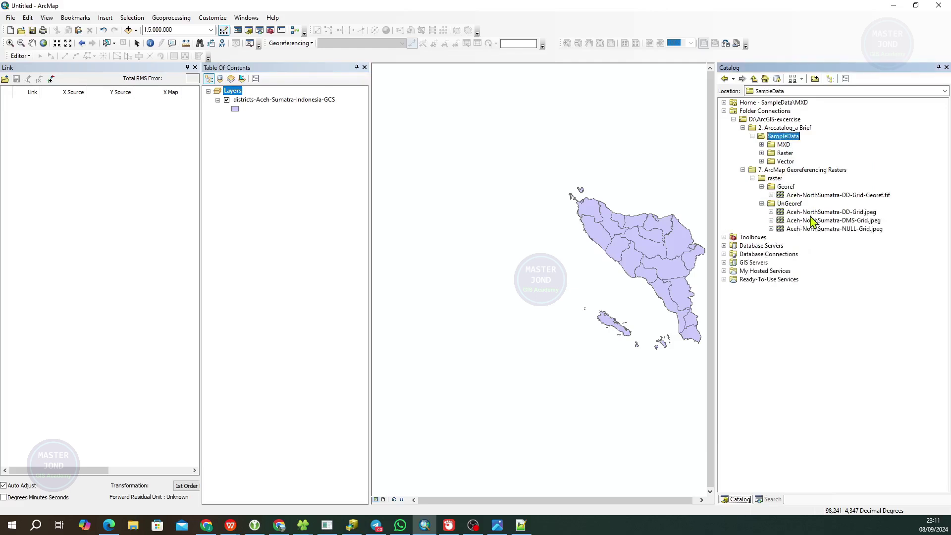
Examine the extent and spatial reference in the dataset properties of Aceh-NorthSumatra-DD-Grid.jpeg in the UnGeoref folder.
{"action": "right_click", "coordinate": [820, 213]}
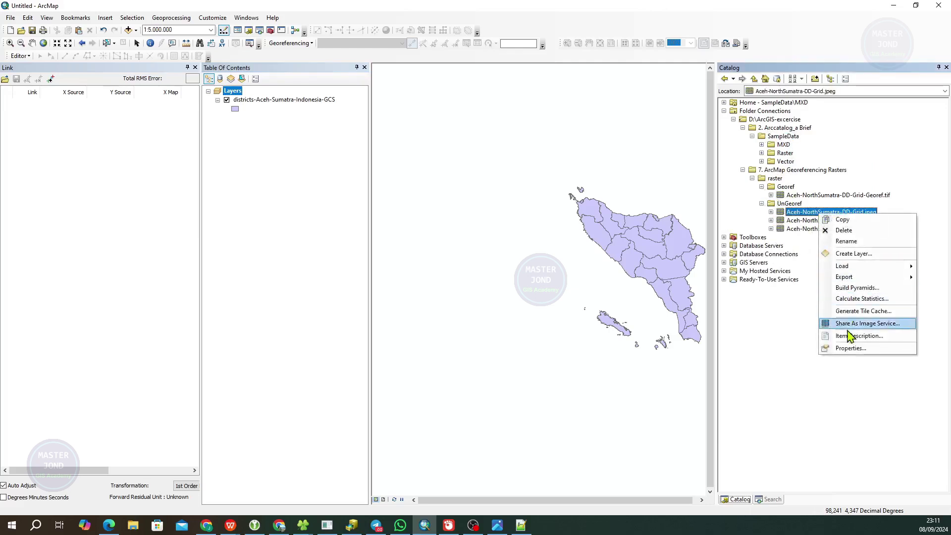
{"action": "left_click", "coordinate": [849, 350]}
{"action": "scroll", "coordinate": [484, 232], "scroll_direction": "down", "scroll_amount": 6}
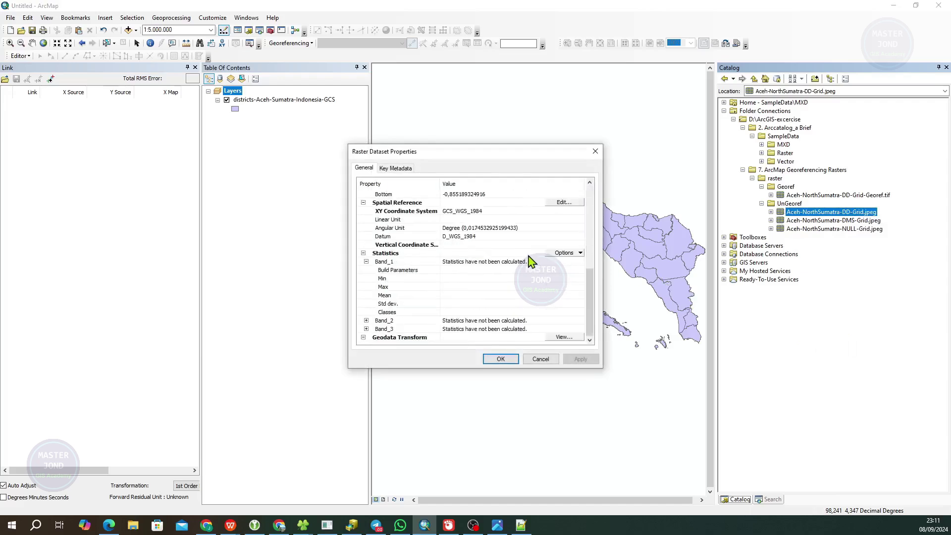
{"action": "scroll", "coordinate": [495, 267], "scroll_direction": "up", "scroll_amount": 2}
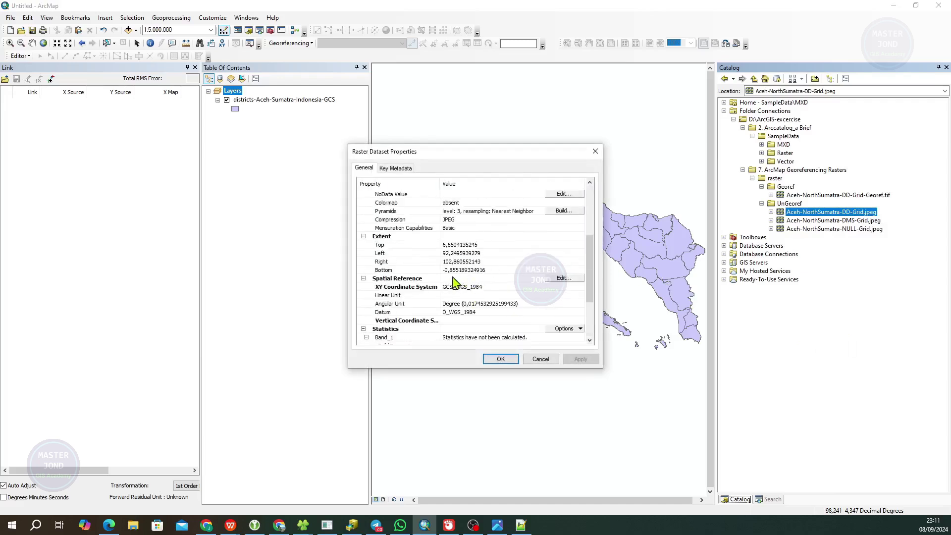
{"action": "left_click", "coordinate": [595, 152]}
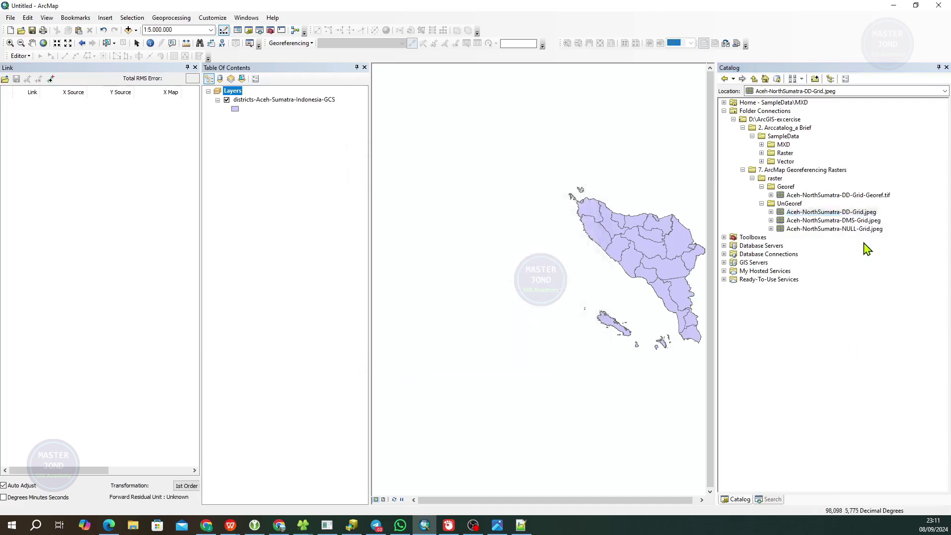
Examine the extent and spatial reference in the dataset properties of Aceh-NorthSumatra-DMS-Grid.jpeg for comparison.
{"action": "right_click", "coordinate": [851, 221]}
{"action": "left_click", "coordinate": [913, 354]}
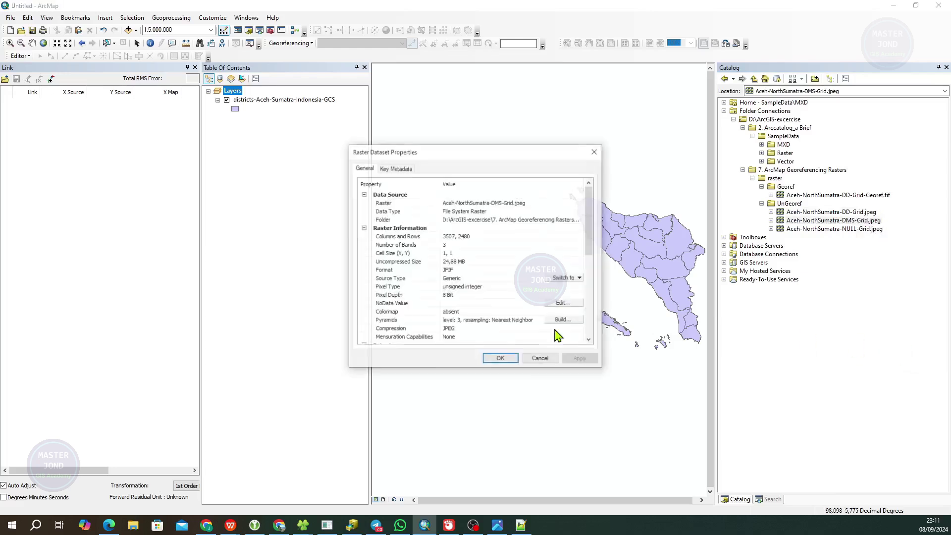
{"action": "scroll", "coordinate": [486, 312], "scroll_direction": "down", "scroll_amount": 4}
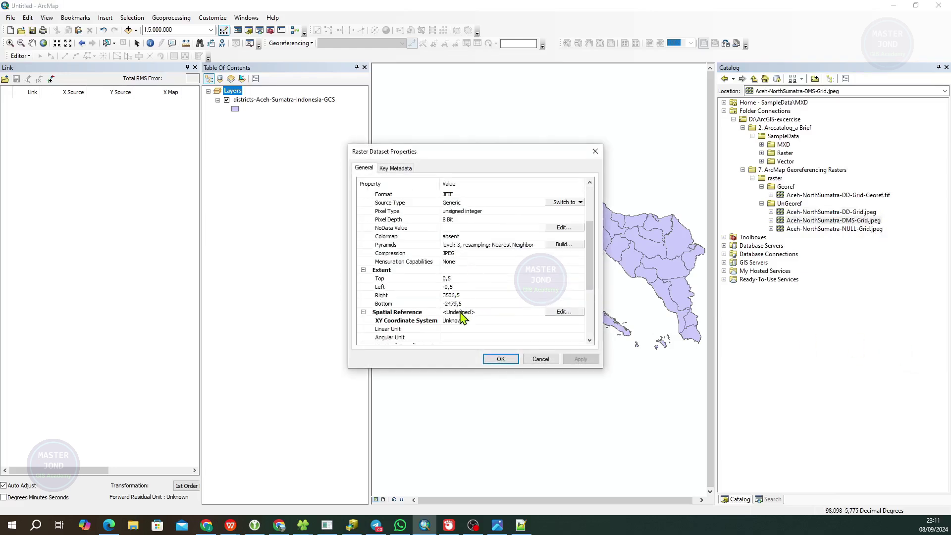
{"action": "left_click", "coordinate": [548, 360]}
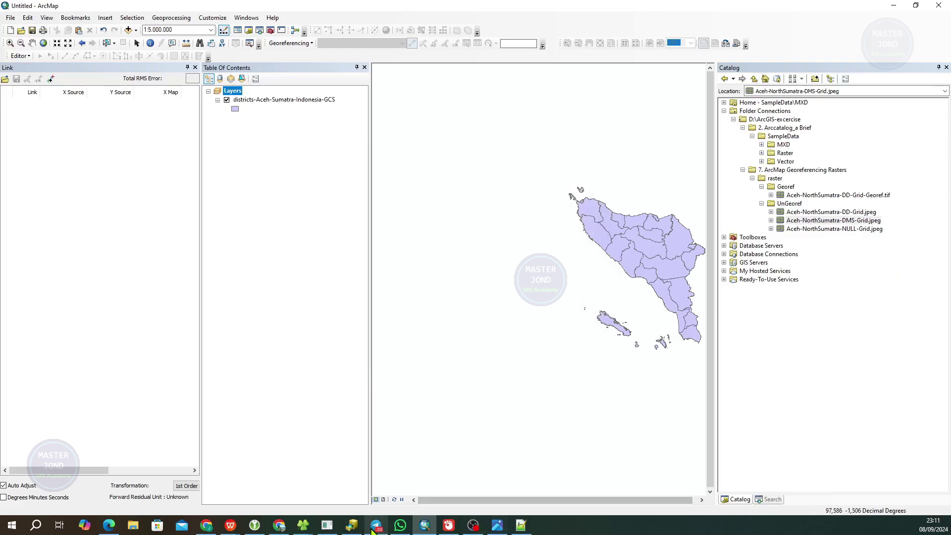
Switch to the Georef folder in File Explorer and delete the .tfw, .tif.aux and .tif.ovr files, keeping only the Aceh-NorthSumatra-DD-Grid-Georef TIFF.
{"action": "mouse_move", "coordinate": [307, 526]}
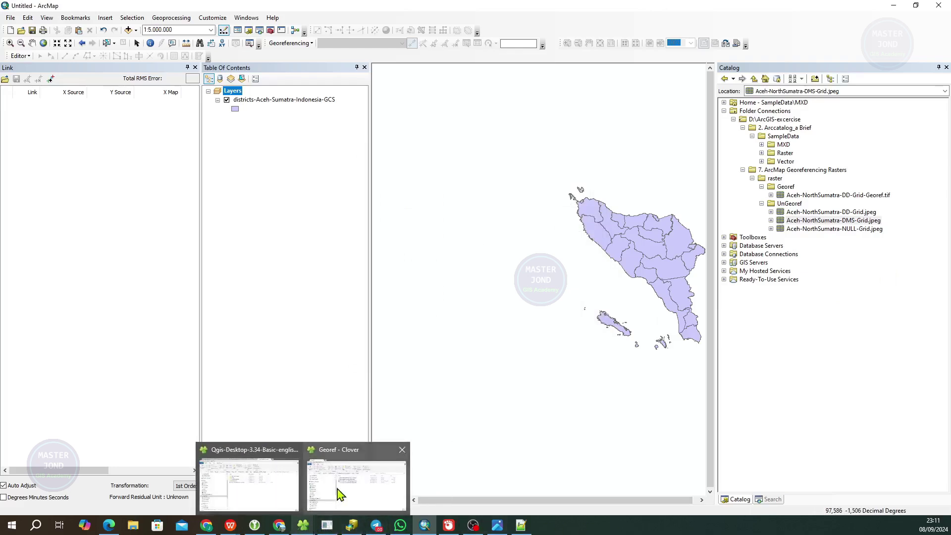
{"action": "left_click", "coordinate": [357, 488]}
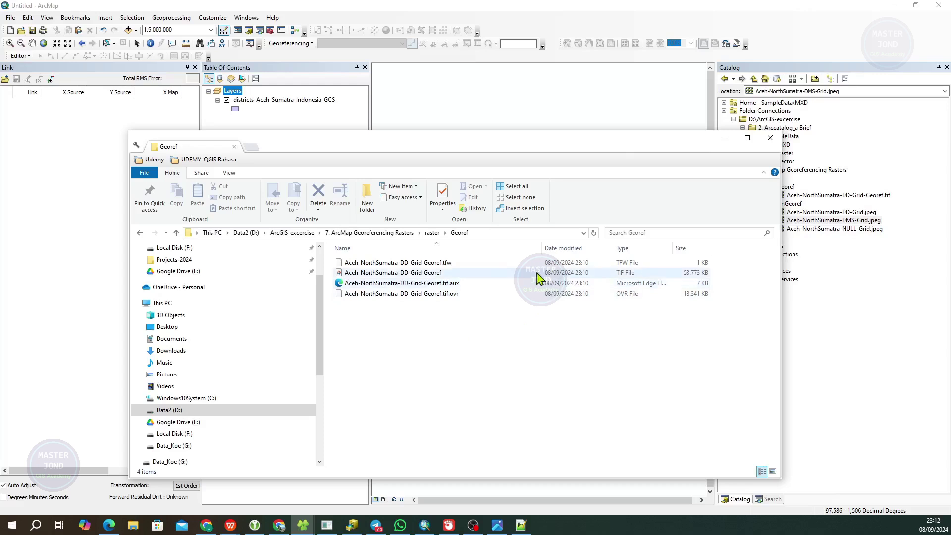
{"action": "left_click", "coordinate": [628, 277]}
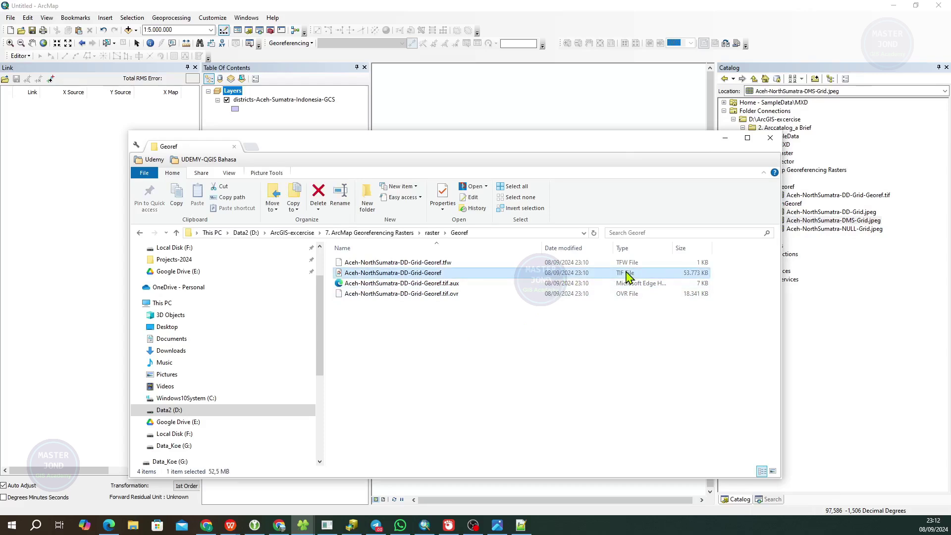
{"action": "left_click_drag", "start_coordinate": [516, 149], "coordinate": [462, 100]}
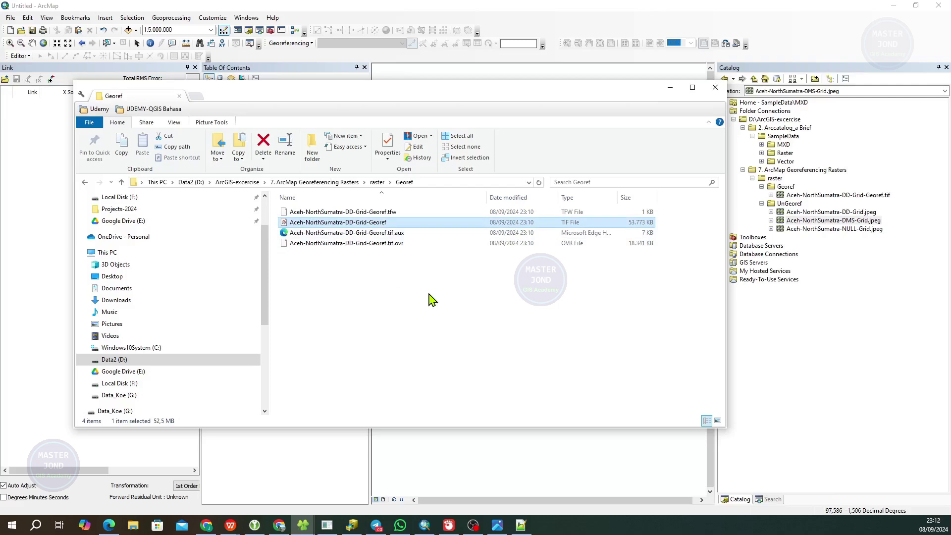
{"action": "key", "text": "ctrl+a"}
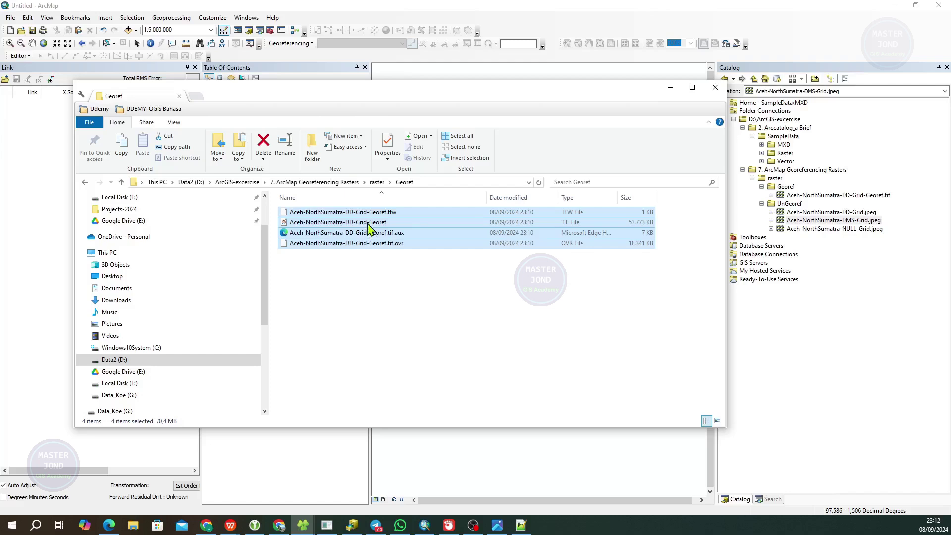
{"action": "left_click", "coordinate": [570, 225], "text": "ctrl"}
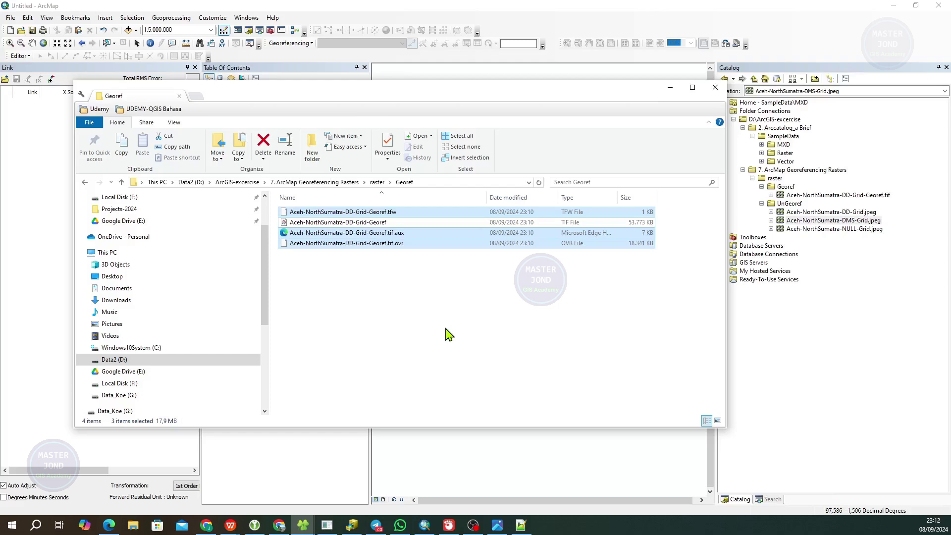
{"action": "key", "text": "Delete"}
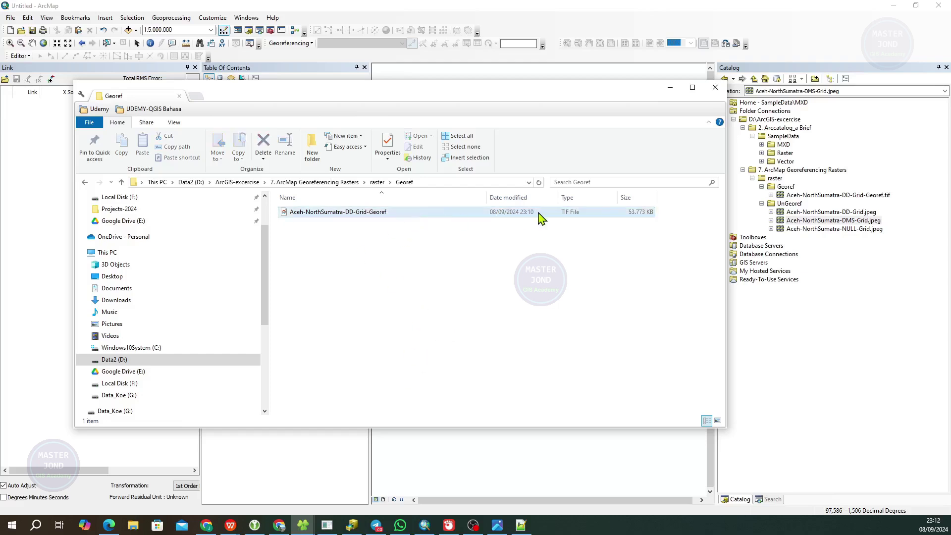
{"action": "left_click", "coordinate": [561, 214]}
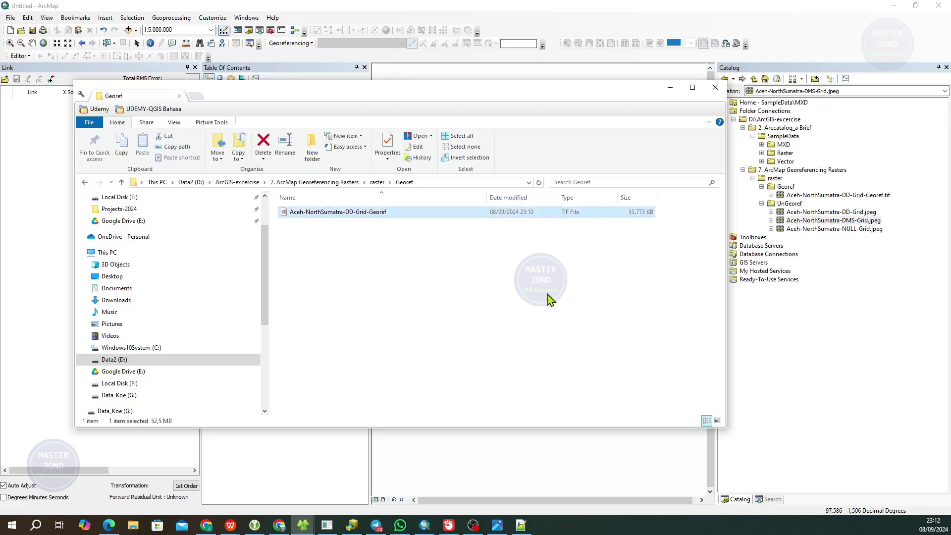
Return to ArcMap, refresh the 7. ArcMap Georeferencing Rasters folder in the catalog, and expand and refresh its Georef folder.
{"action": "left_click", "coordinate": [820, 43]}
{"action": "left_click", "coordinate": [795, 170]}
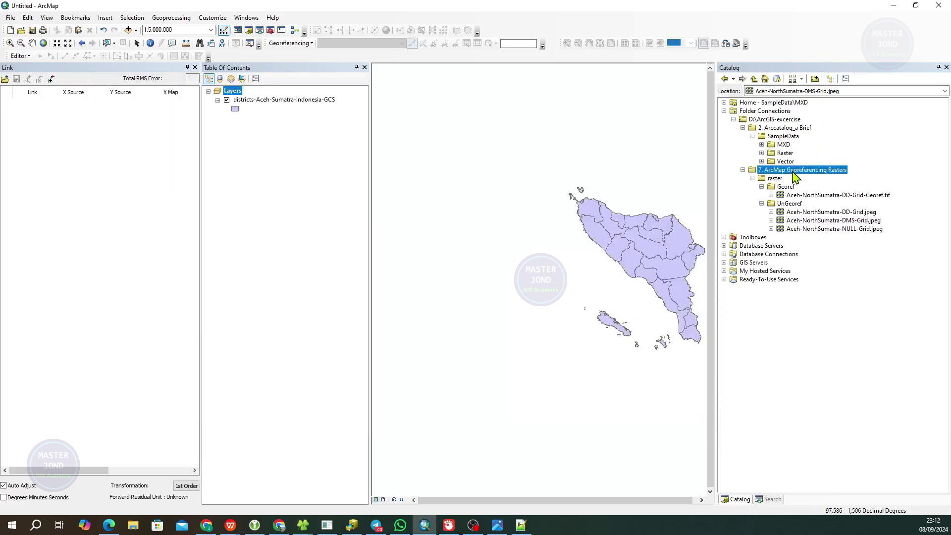
{"action": "right_click", "coordinate": [797, 171]}
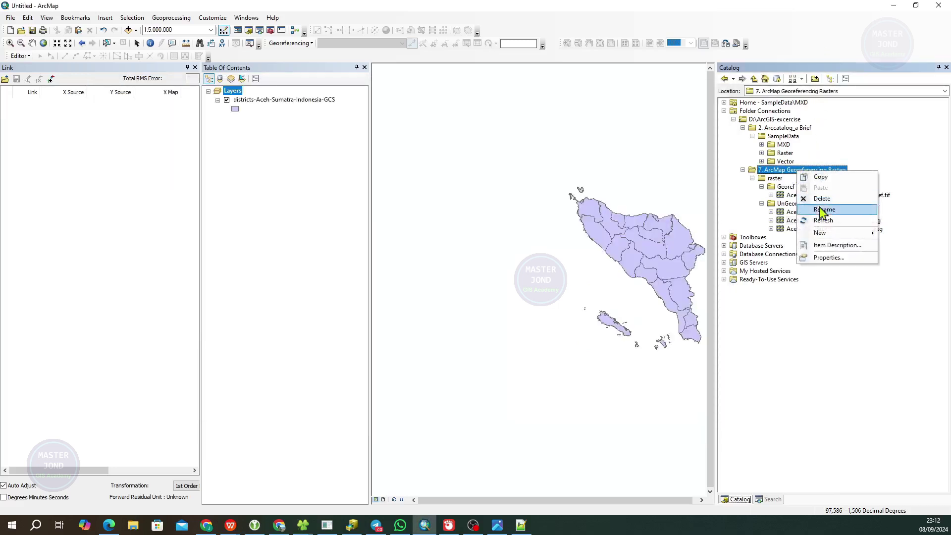
{"action": "left_click", "coordinate": [822, 220]}
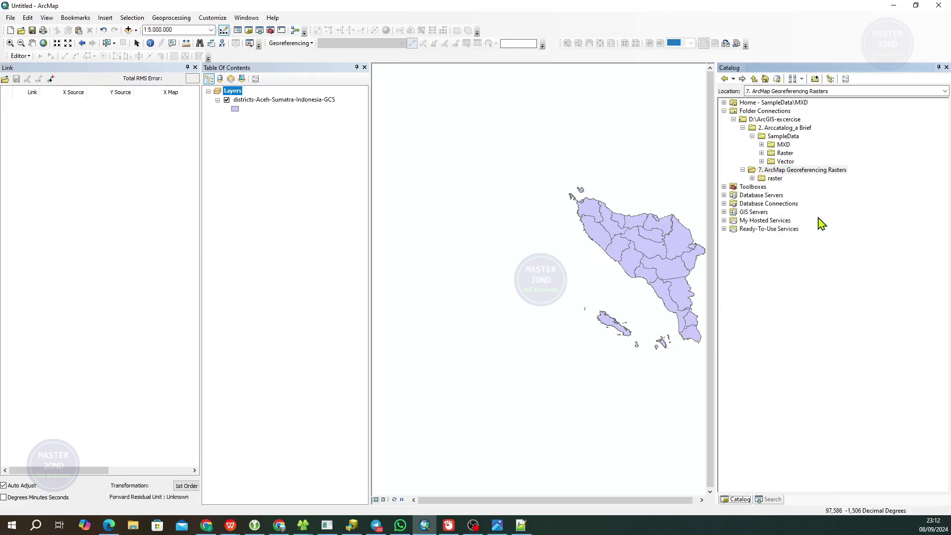
{"action": "left_click", "coordinate": [752, 179]}
{"action": "left_click", "coordinate": [761, 186]}
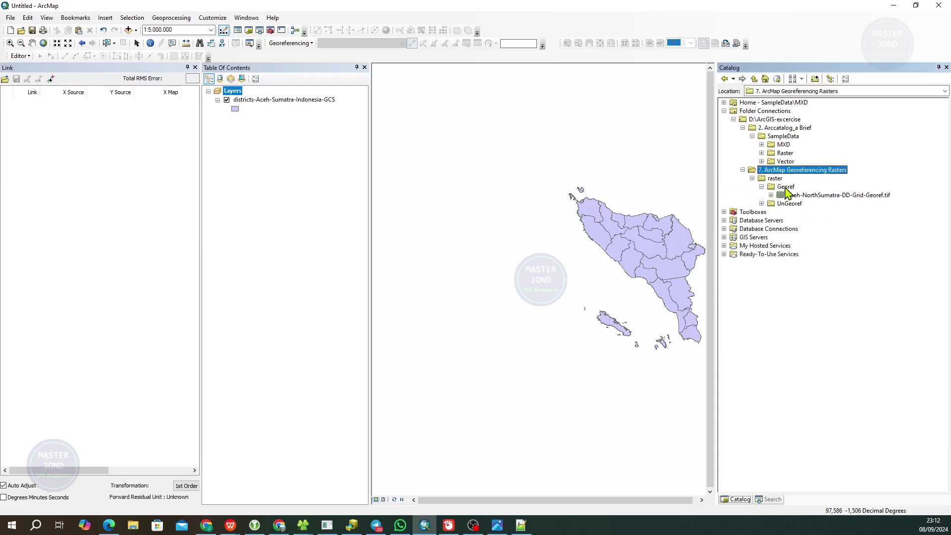
{"action": "right_click", "coordinate": [786, 188]}
{"action": "left_click", "coordinate": [818, 240]}
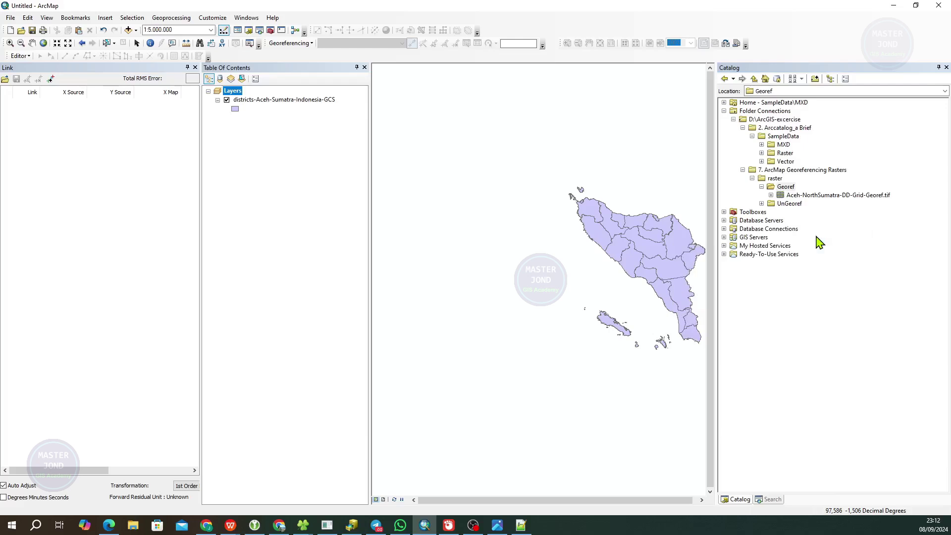
Check the extent and spatial reference of Aceh-NorthSumatra-DD-Grid-Georef.tif without its sidecar files, and switch back to the Georef folder in File Explorer.
{"action": "right_click", "coordinate": [840, 196]}
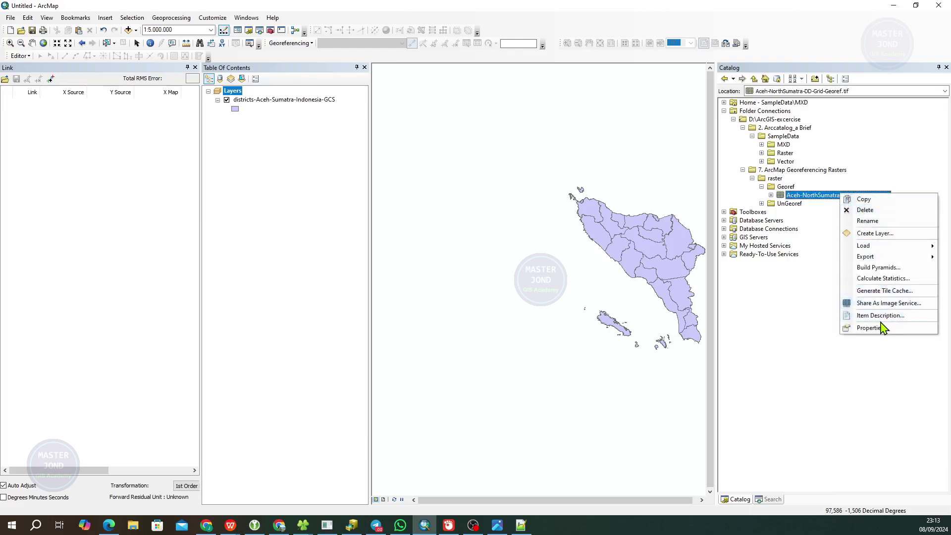
{"action": "left_click", "coordinate": [870, 328]}
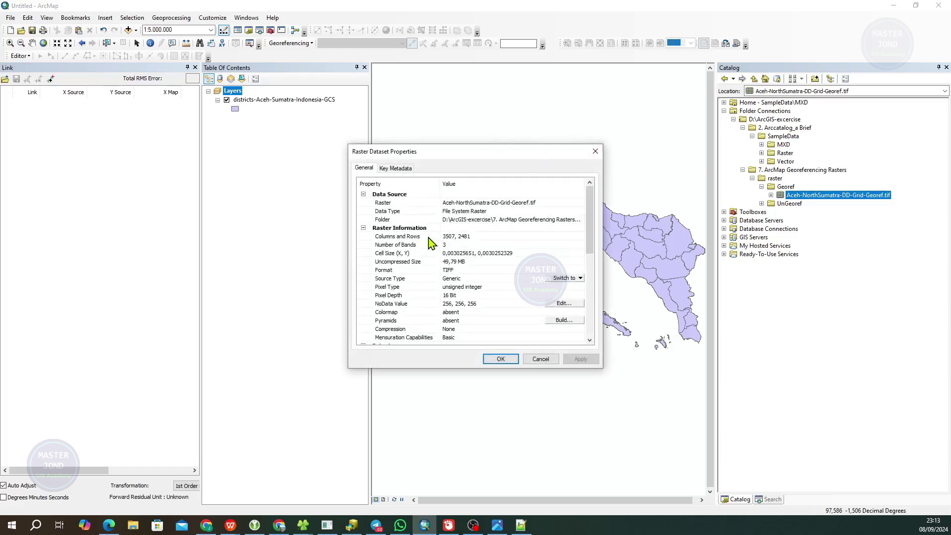
{"action": "scroll", "coordinate": [429, 243], "scroll_direction": "down", "scroll_amount": 4}
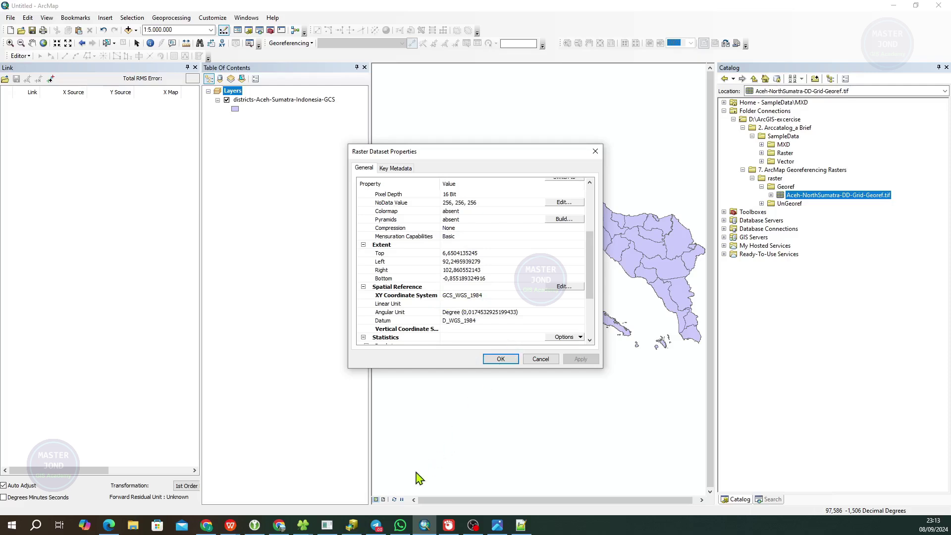
{"action": "mouse_move", "coordinate": [310, 524]}
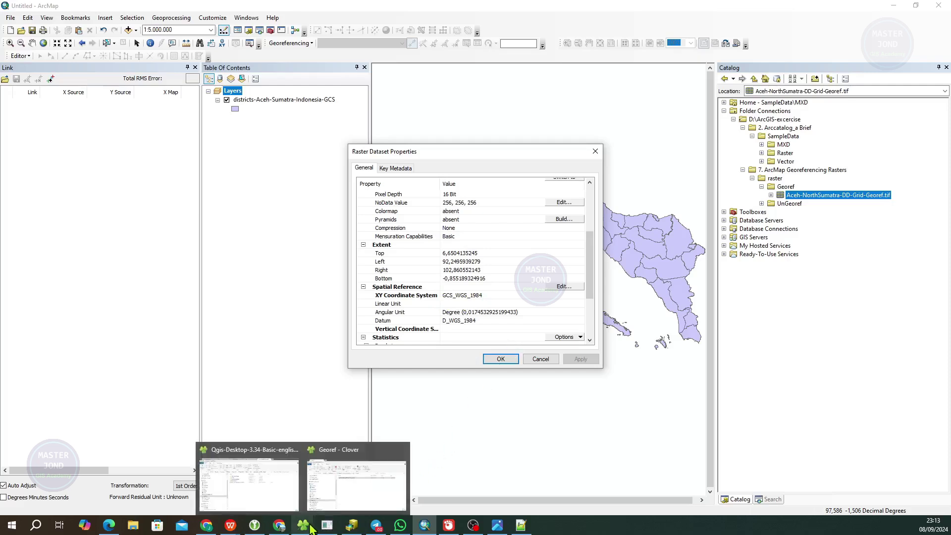
{"action": "left_click", "coordinate": [354, 497]}
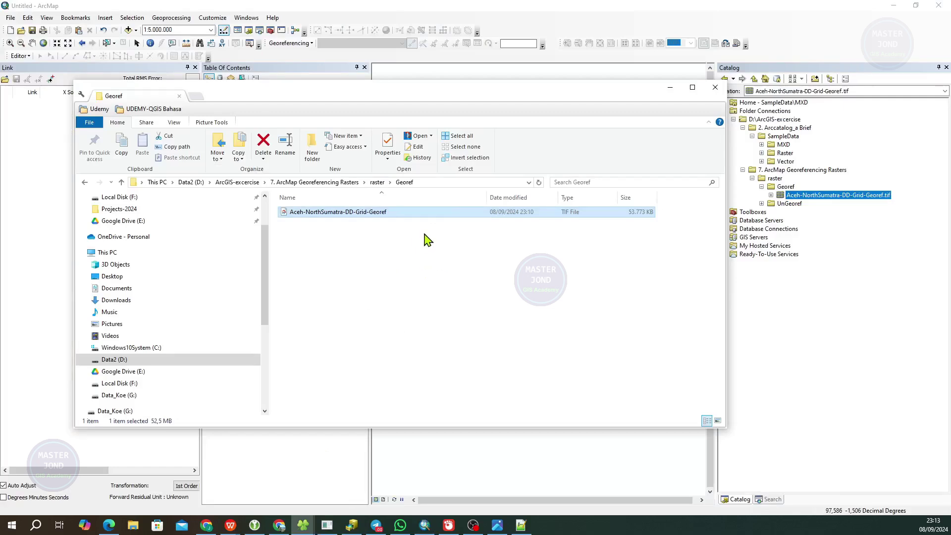
Return to ArcMap and finish reviewing the extent and spatial reference of Aceh-NorthSumatra-DD-Grid-Georef.tif, closing its dataset properties.
{"action": "double_click", "coordinate": [488, 198]}
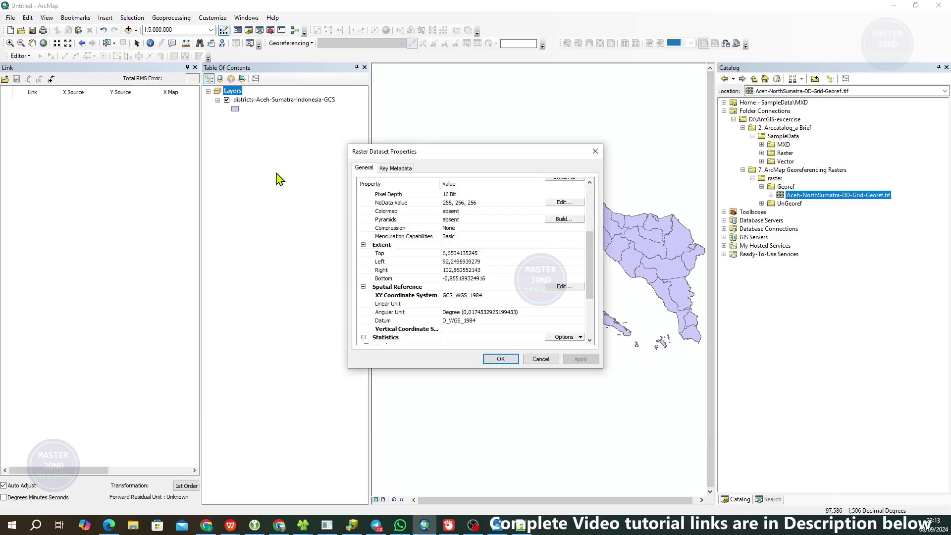
{"action": "left_click_drag", "start_coordinate": [379, 154], "coordinate": [415, 156]}
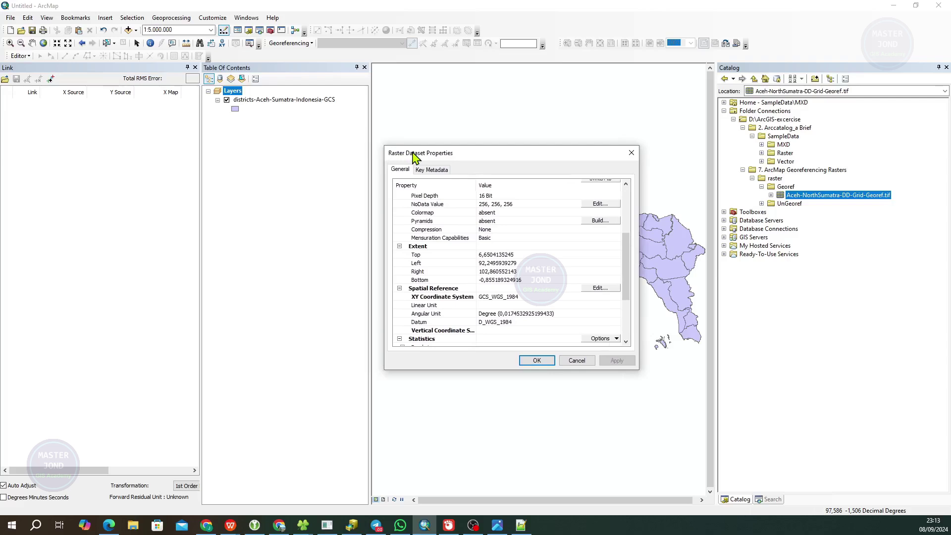
{"action": "left_click", "coordinate": [535, 360]}
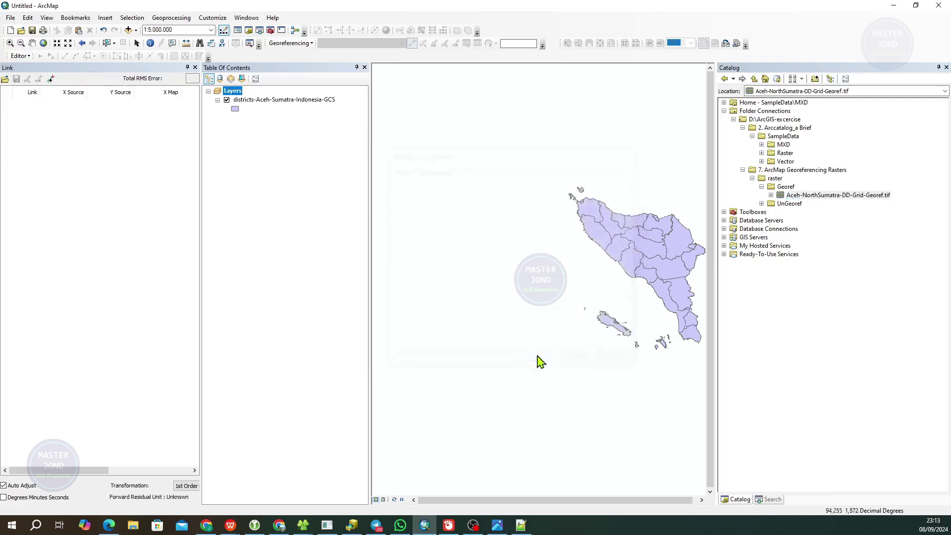
Add Aceh-NorthSumatra-DD-Grid-Georef.tif from the Georef folder to the map and build its pyramids with Nearest Neighbor resampling and default compression.
{"action": "left_click", "coordinate": [877, 198]}
{"action": "left_click_drag", "start_coordinate": [874, 198], "coordinate": [483, 232]}
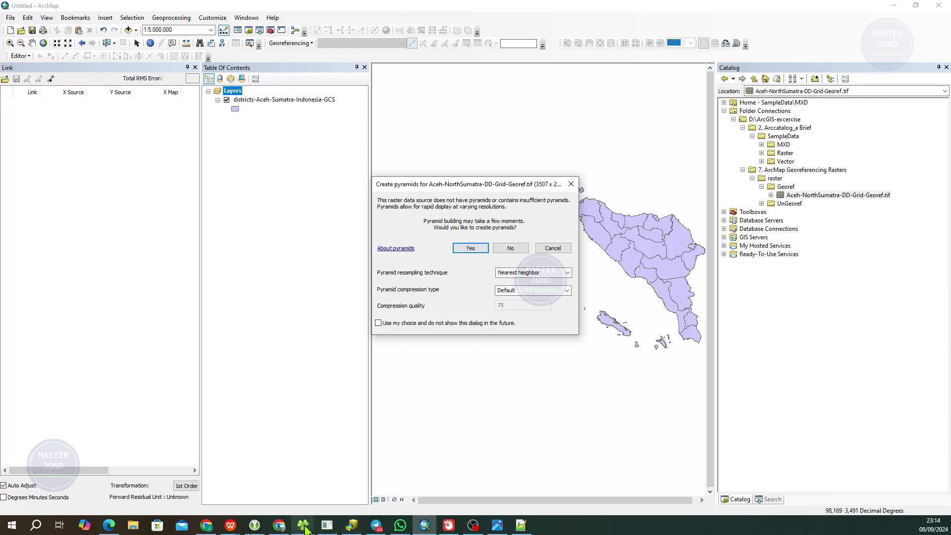
{"action": "mouse_move", "coordinate": [305, 525]}
{"action": "left_click", "coordinate": [357, 487]}
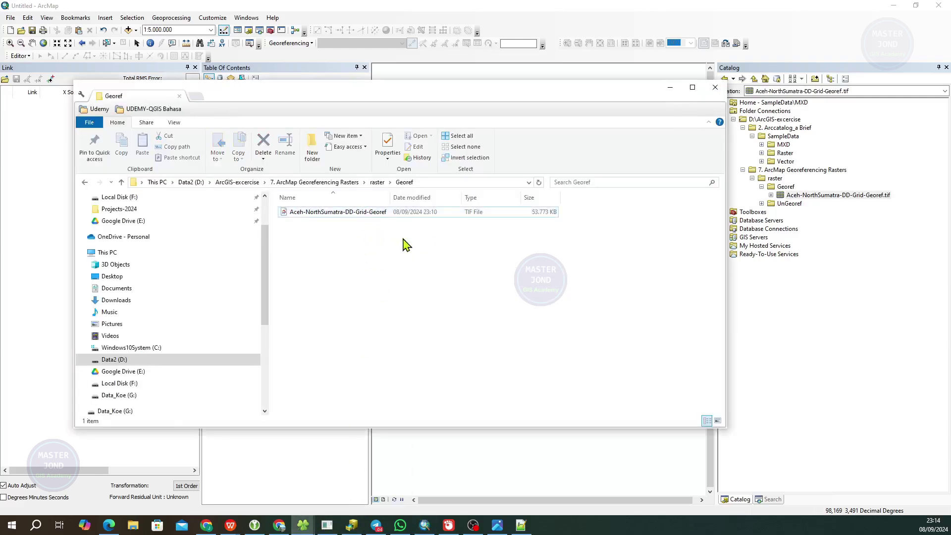
{"action": "left_click", "coordinate": [565, 20]}
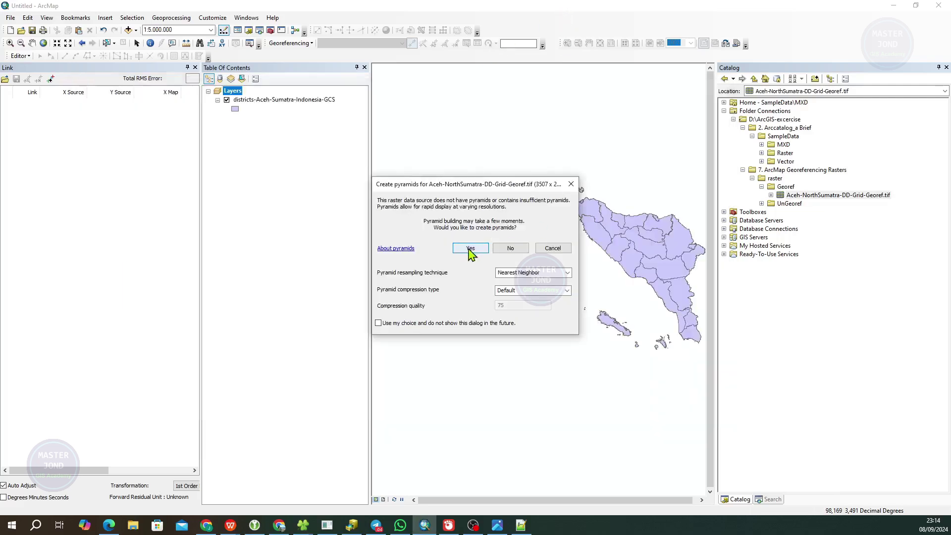
{"action": "key", "text": "alt+Tab"}
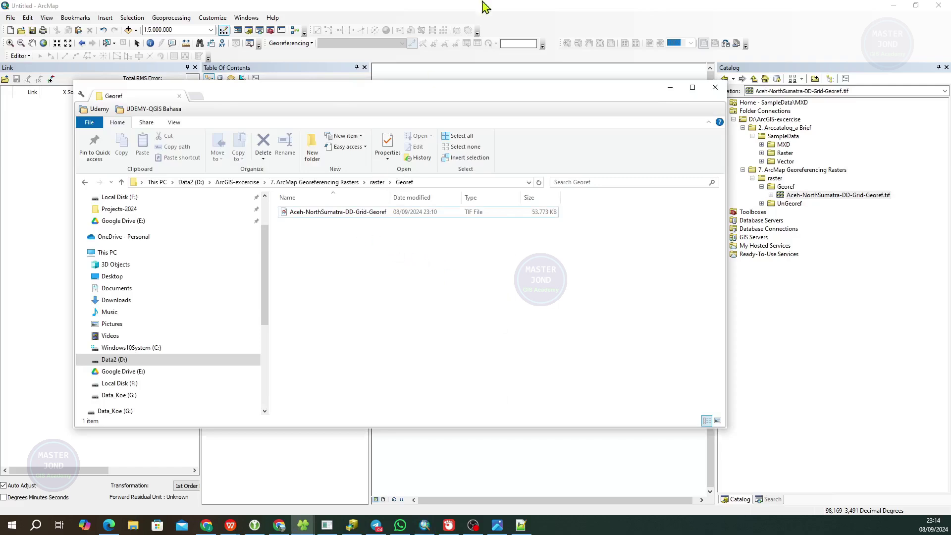
{"action": "left_click", "coordinate": [565, 17]}
{"action": "left_click", "coordinate": [473, 248]}
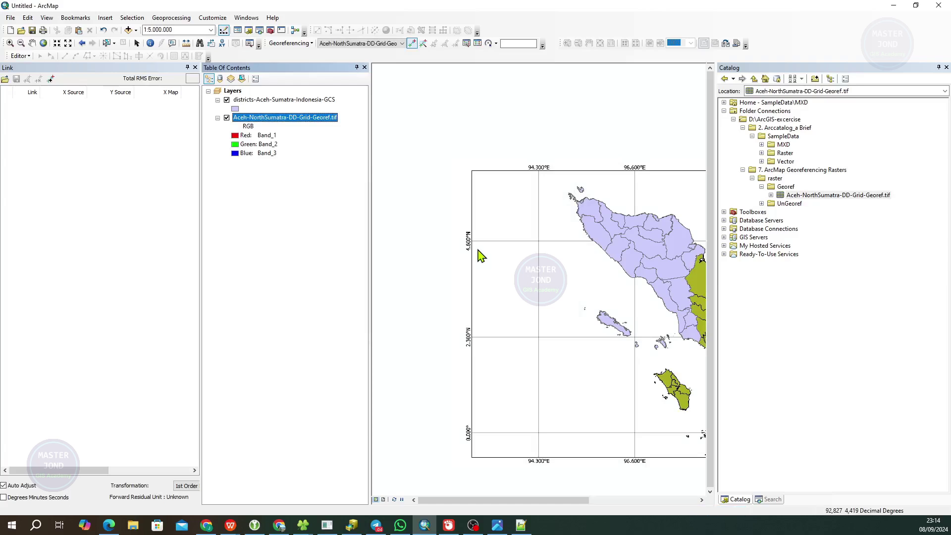
{"action": "left_click_drag", "start_coordinate": [608, 249], "coordinate": [513, 196]}
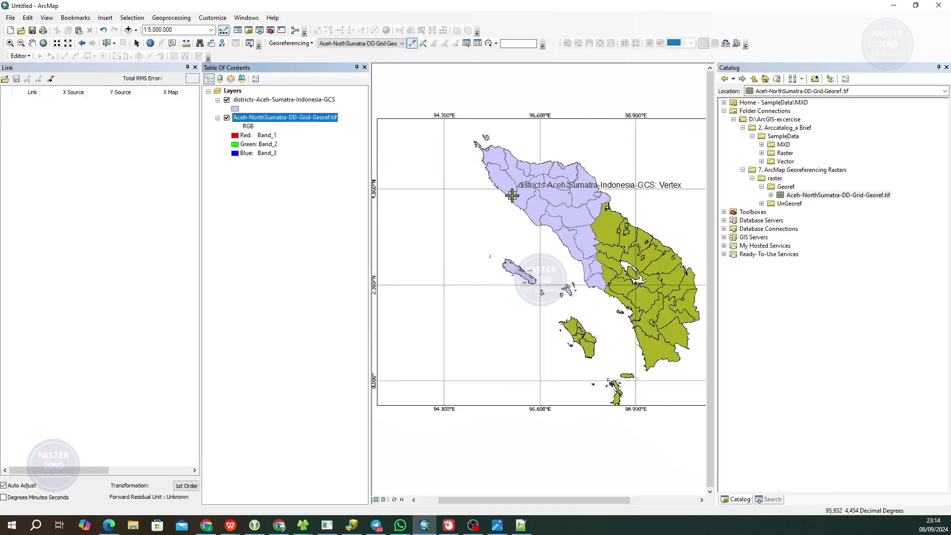
Switch to the Georef folder in File Explorer, refresh it, and list its files in Details view with the full names readable.
{"action": "key", "text": "alt+Tab"}
{"action": "right_click", "coordinate": [418, 265]}
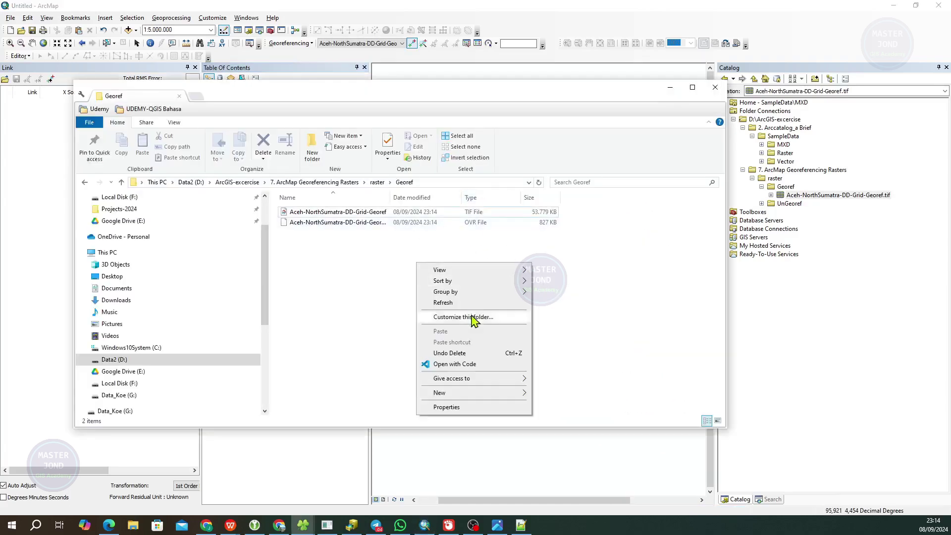
{"action": "left_click", "coordinate": [448, 303]}
{"action": "key", "text": "ctrl+shift+2"}
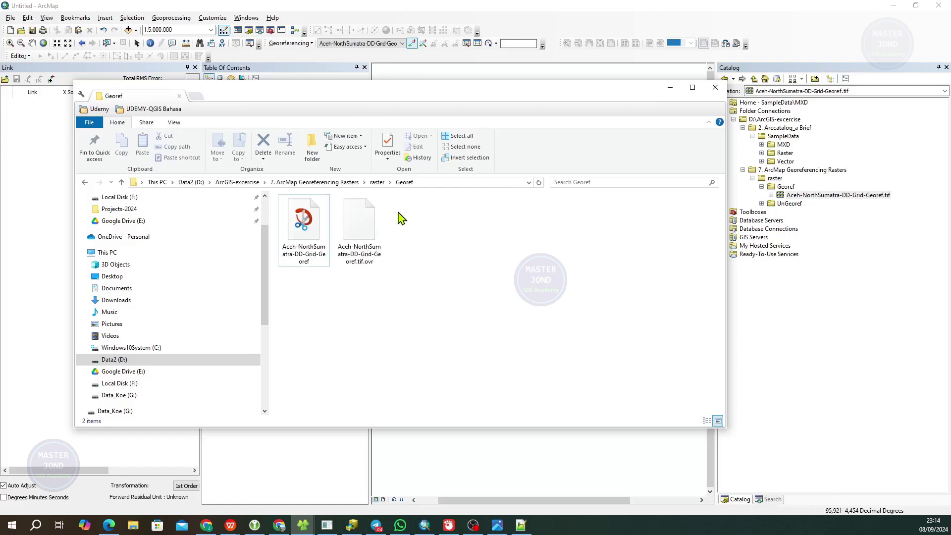
{"action": "left_click", "coordinate": [175, 124]}
{"action": "left_click", "coordinate": [291, 146]}
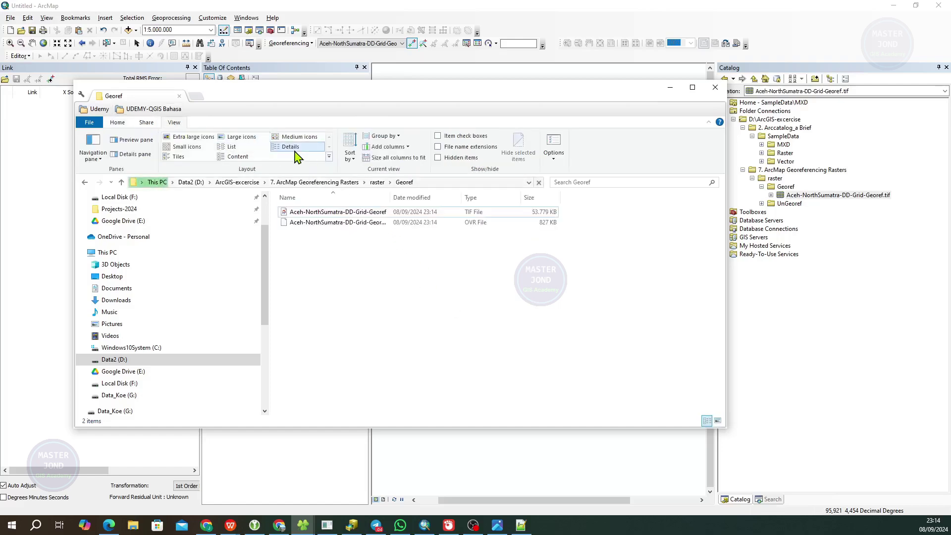
{"action": "double_click", "coordinate": [391, 198]}
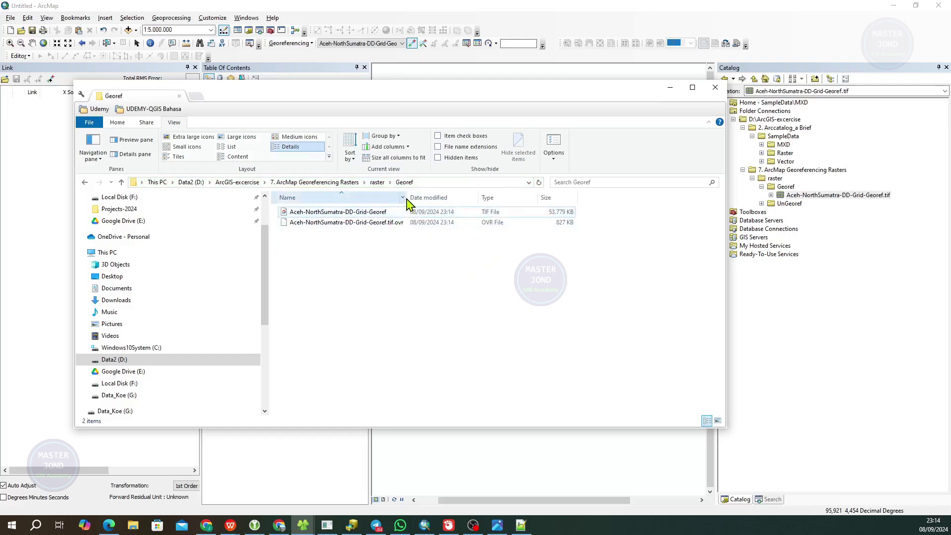
{"action": "left_click_drag", "start_coordinate": [406, 198], "coordinate": [425, 198]}
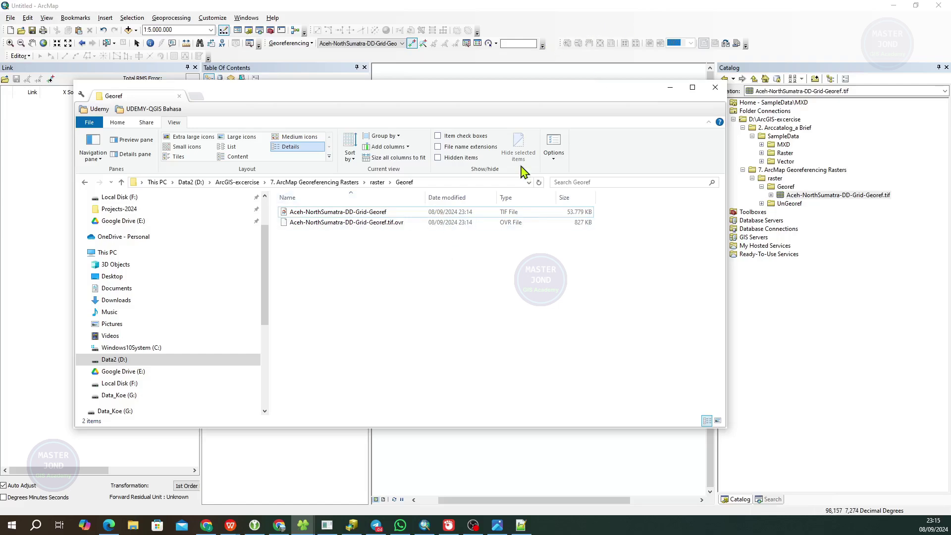
Open the UnGeoref folder in File Explorer and check the extent and spatial reference of Aceh-NorthSumatra-DD-Grid.jpeg from ArcMap's catalog.
{"action": "left_click", "coordinate": [376, 185]}
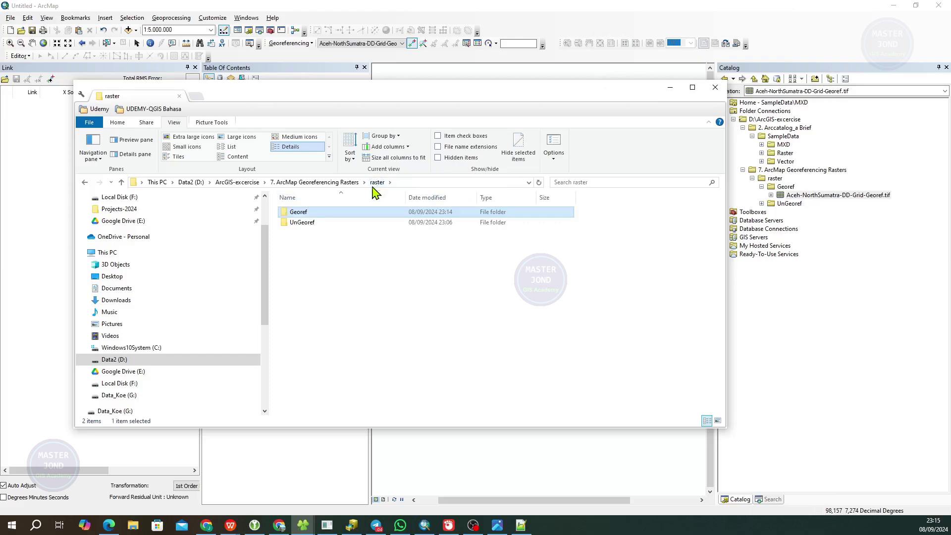
{"action": "double_click", "coordinate": [302, 223]}
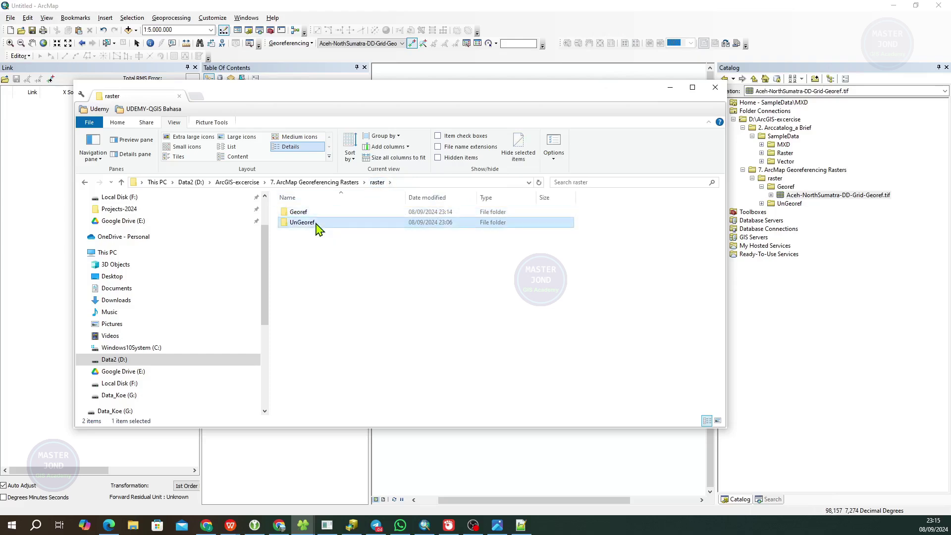
{"action": "left_click", "coordinate": [762, 204]}
{"action": "right_click", "coordinate": [813, 212]}
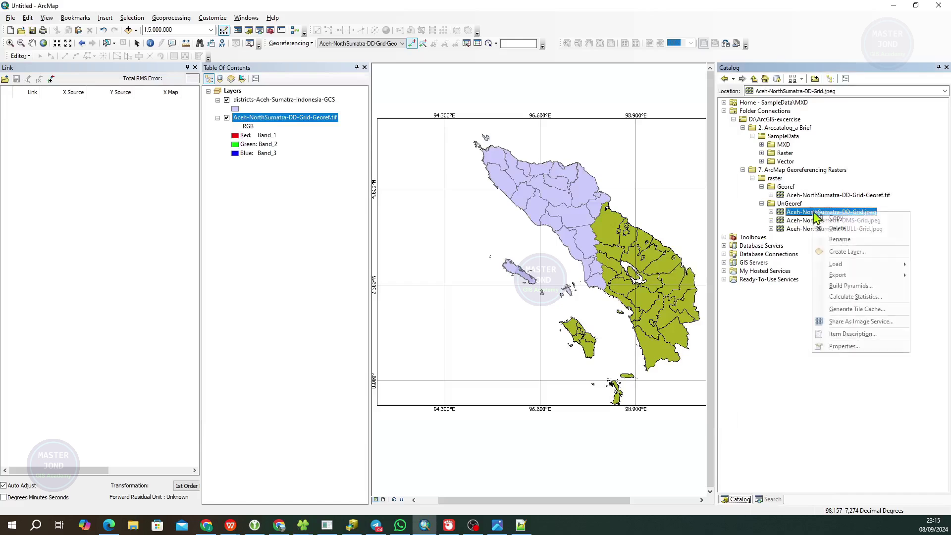
{"action": "left_click", "coordinate": [851, 345]}
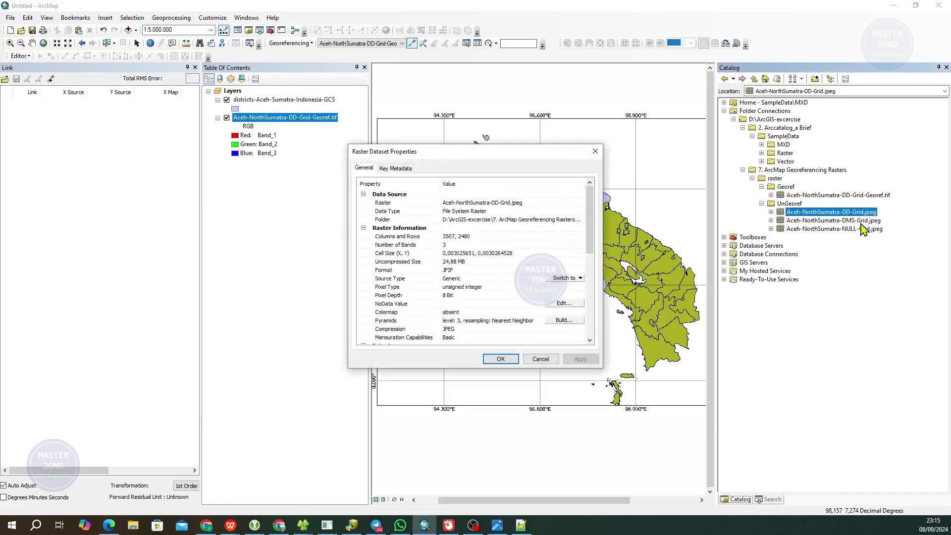
{"action": "scroll", "coordinate": [517, 237], "scroll_direction": "down", "scroll_amount": 3}
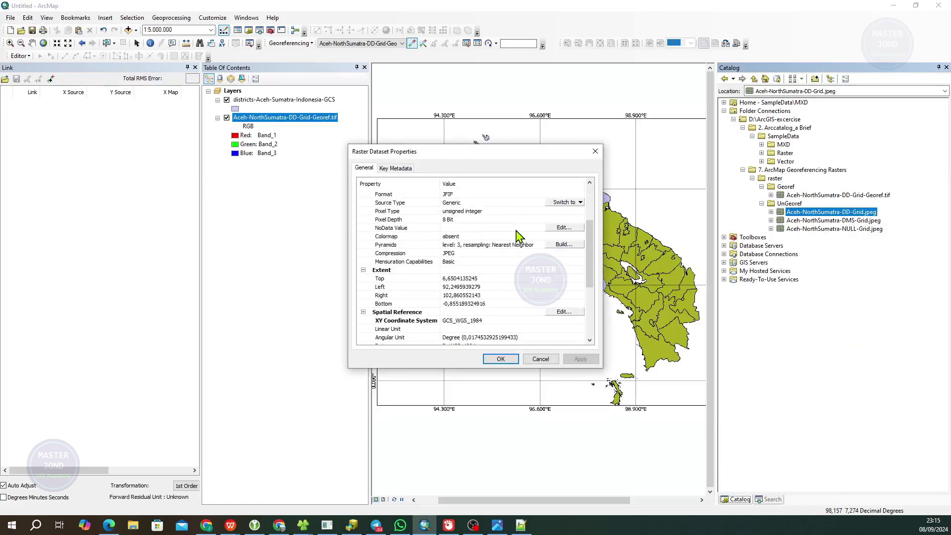
{"action": "scroll", "coordinate": [518, 236], "scroll_direction": "down", "scroll_amount": 2}
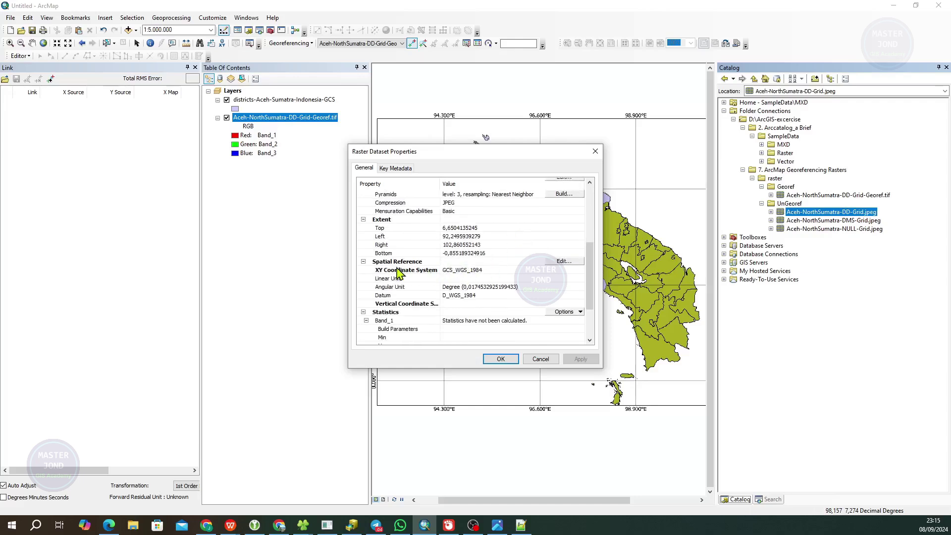
{"action": "left_click", "coordinate": [540, 359]}
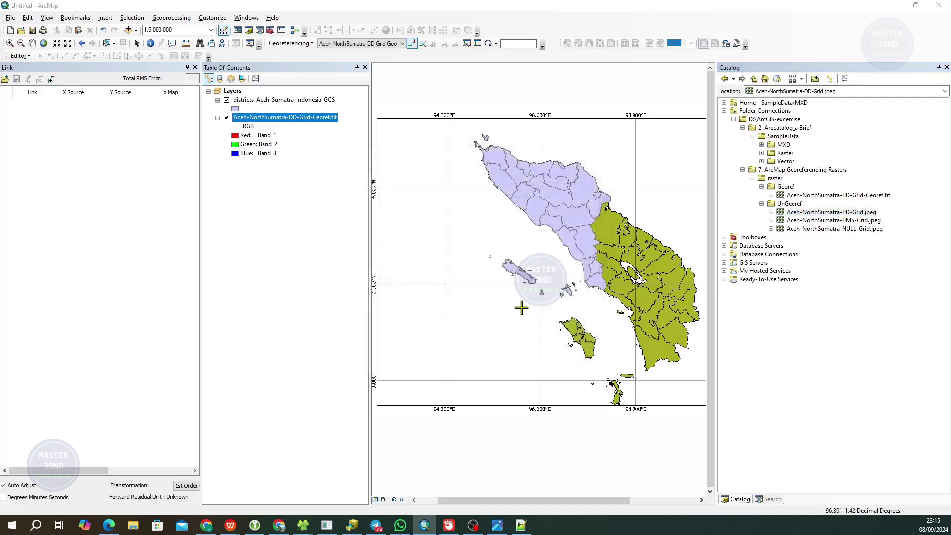
Delete the .jgwx and .jpeg.aux files of Aceh-NorthSumatra-DD-Grid from the UnGeoref folder in File Explorer.
{"action": "key", "text": "alt+Tab"}
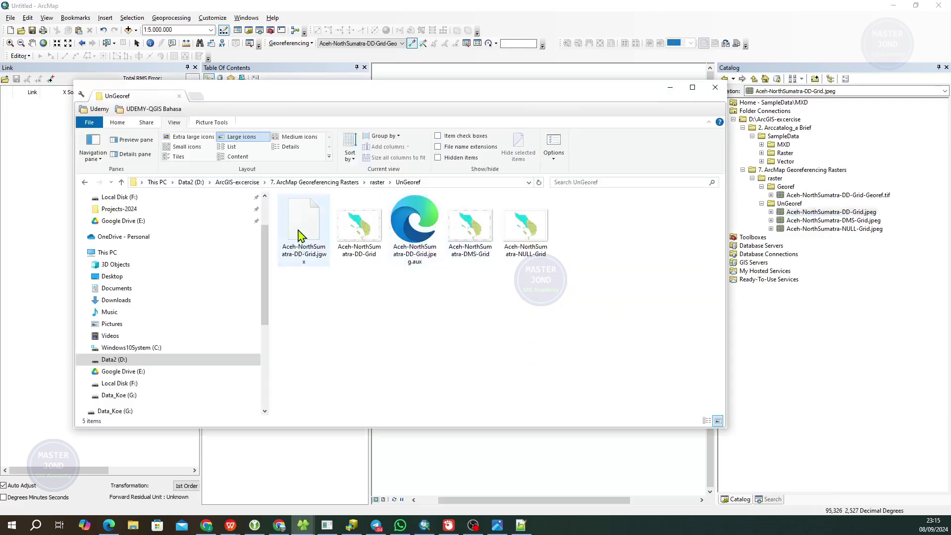
{"action": "left_click", "coordinate": [417, 250]}
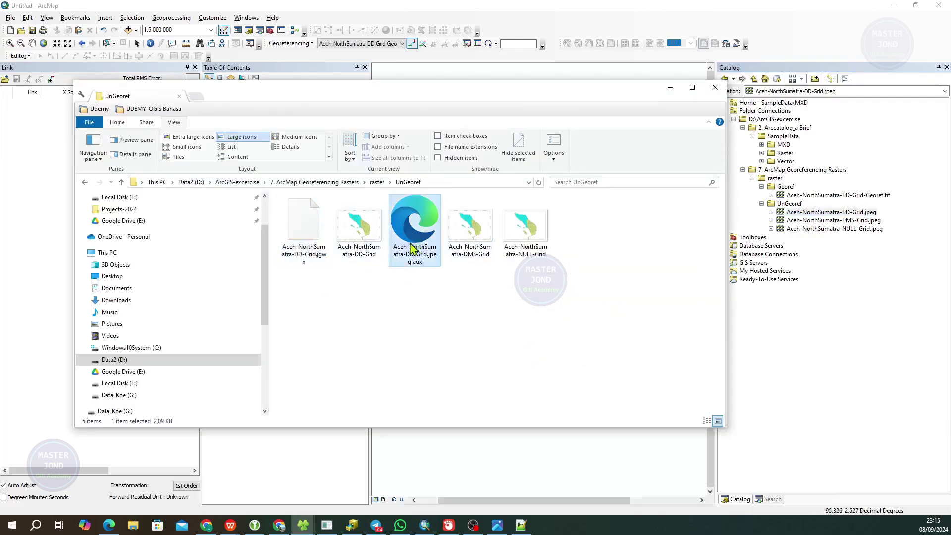
{"action": "left_click", "coordinate": [321, 252]}
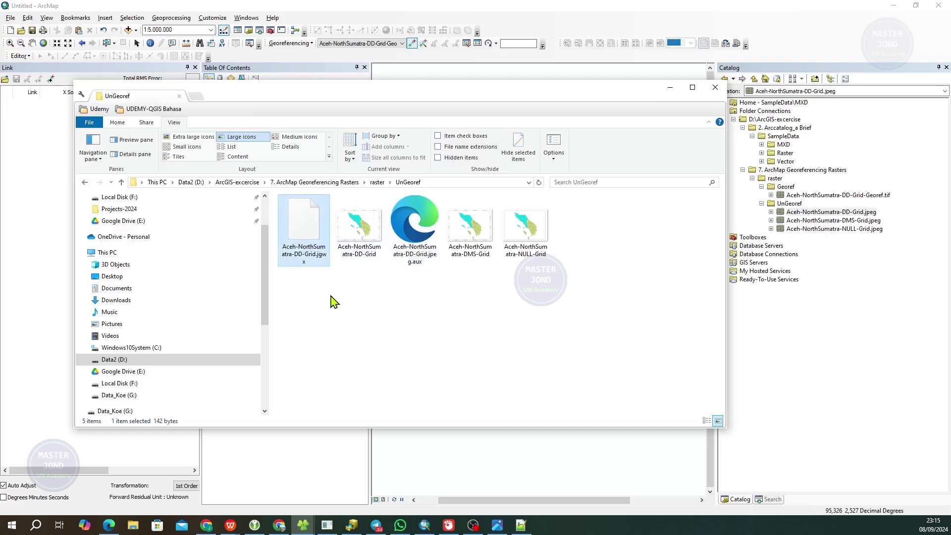
{"action": "left_click", "coordinate": [406, 243], "text": "ctrl"}
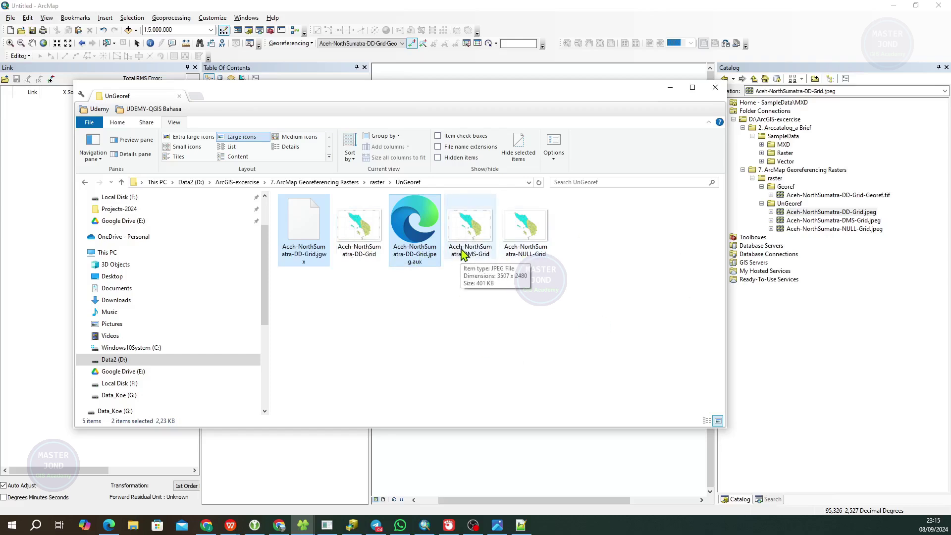
{"action": "double_click", "coordinate": [455, 92]}
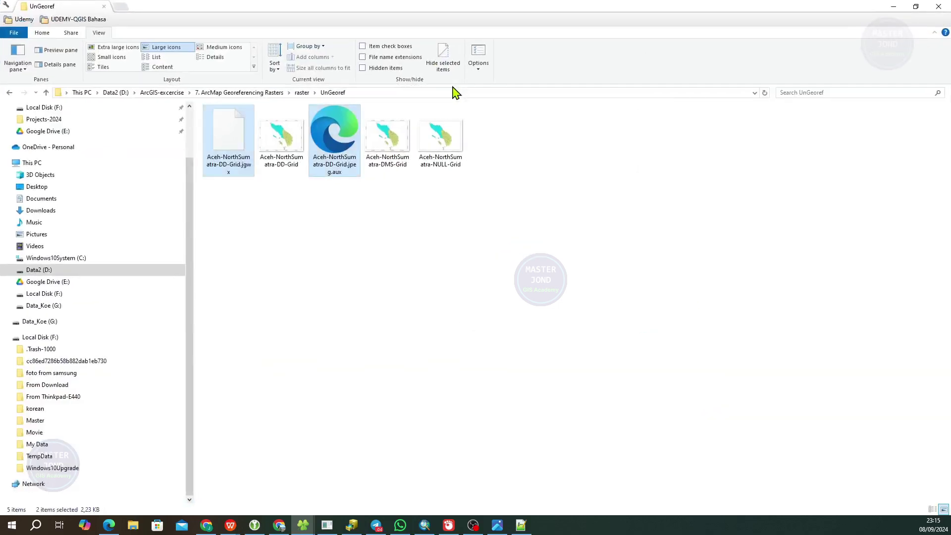
{"action": "key", "text": "Delete"}
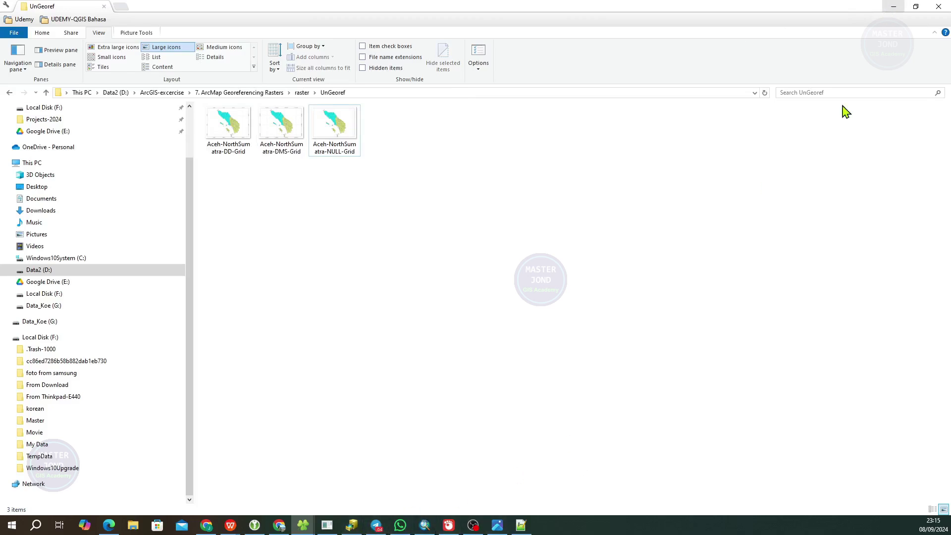
Return to ArcMap and refresh the UnGeoref folder in the catalog.
{"action": "left_click", "coordinate": [893, 7]}
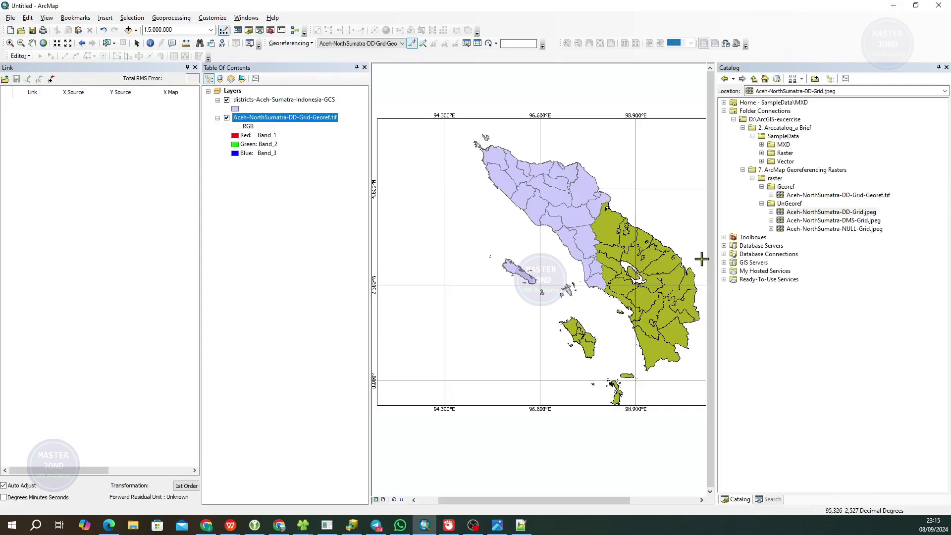
{"action": "left_click", "coordinate": [792, 205]}
{"action": "right_click", "coordinate": [792, 204]}
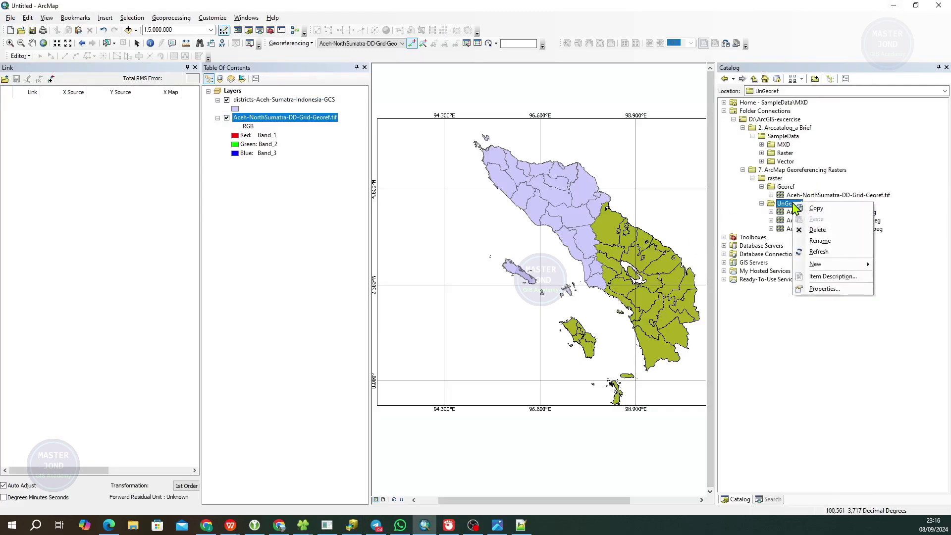
{"action": "left_click", "coordinate": [839, 252]}
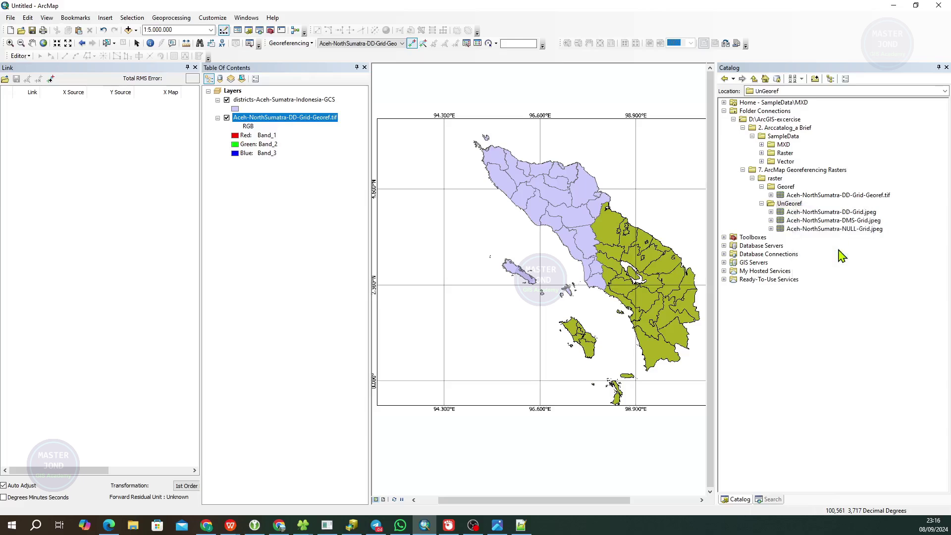
Check the extent and spatial reference of Aceh-NorthSumatra-DD-Grid.jpeg without its sidecar files.
{"action": "left_click", "coordinate": [831, 214]}
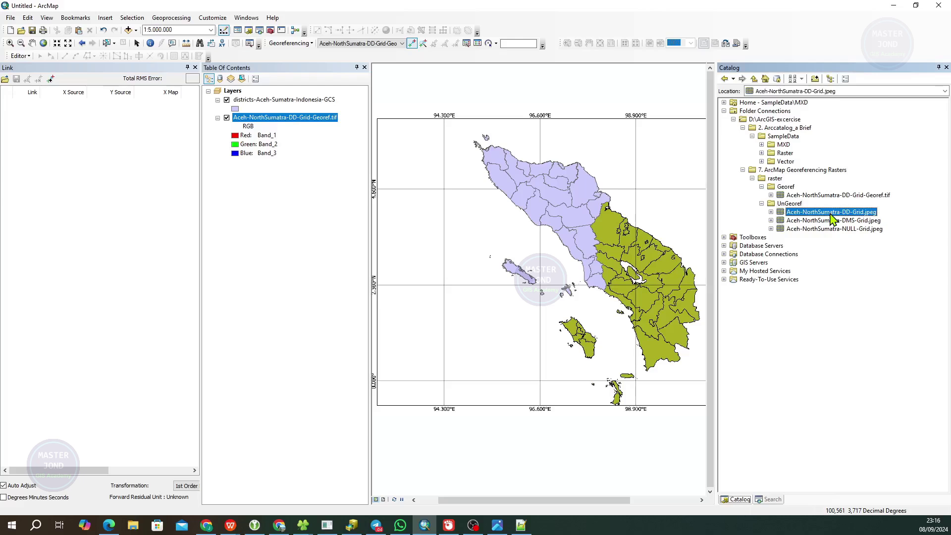
{"action": "right_click", "coordinate": [838, 211]}
{"action": "left_click", "coordinate": [884, 345]}
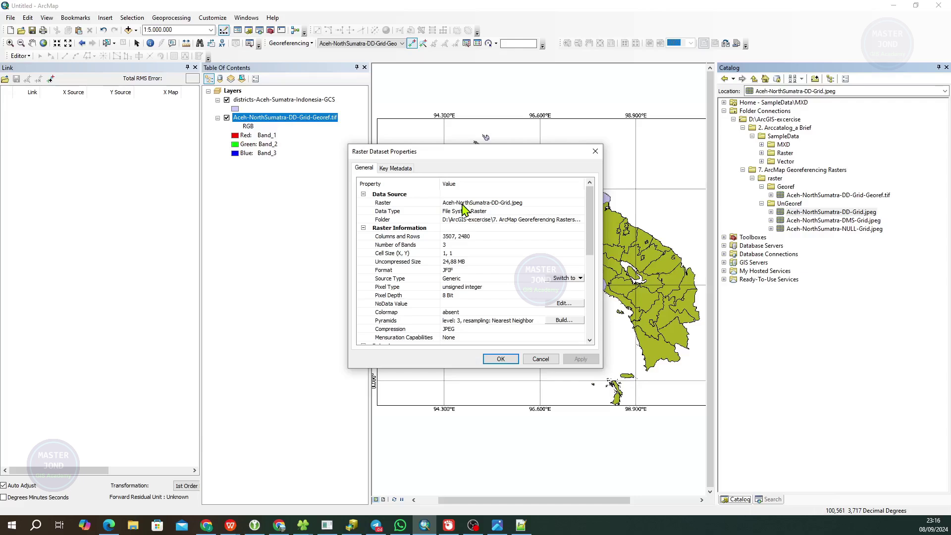
{"action": "scroll", "coordinate": [464, 208], "scroll_direction": "down", "scroll_amount": 4}
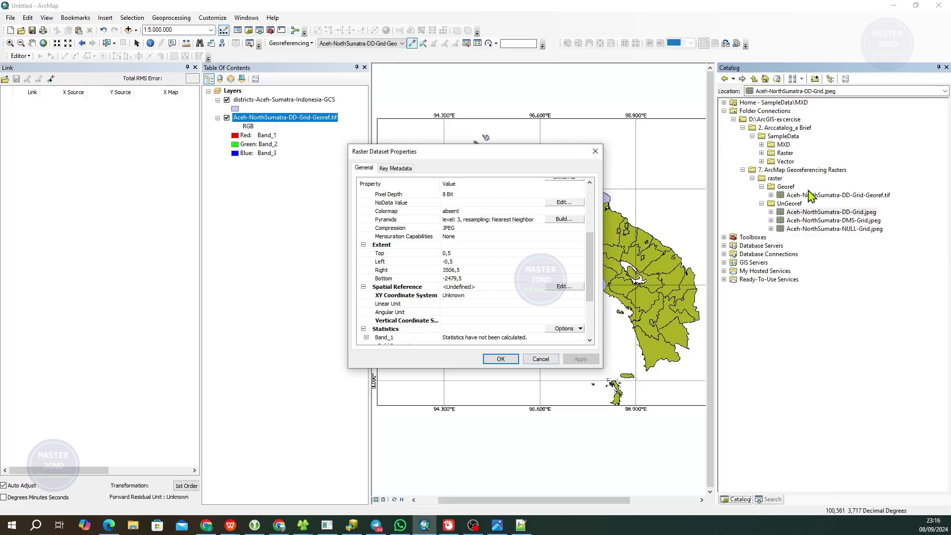
{"action": "left_click", "coordinate": [595, 151]}
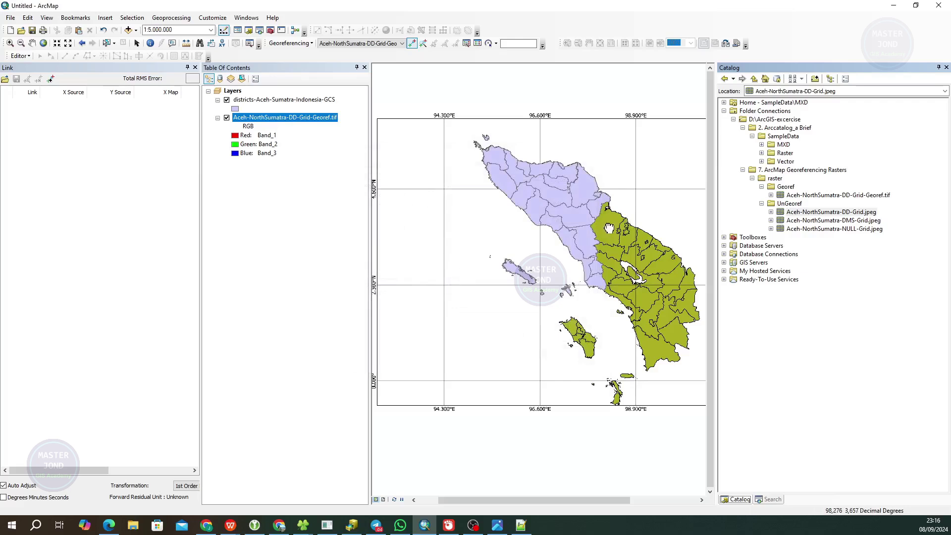
Narrow the Link window and save the map document as Georeferencing Rasters in the MXD folder.
{"action": "left_click_drag", "start_coordinate": [610, 229], "coordinate": [578, 163]}
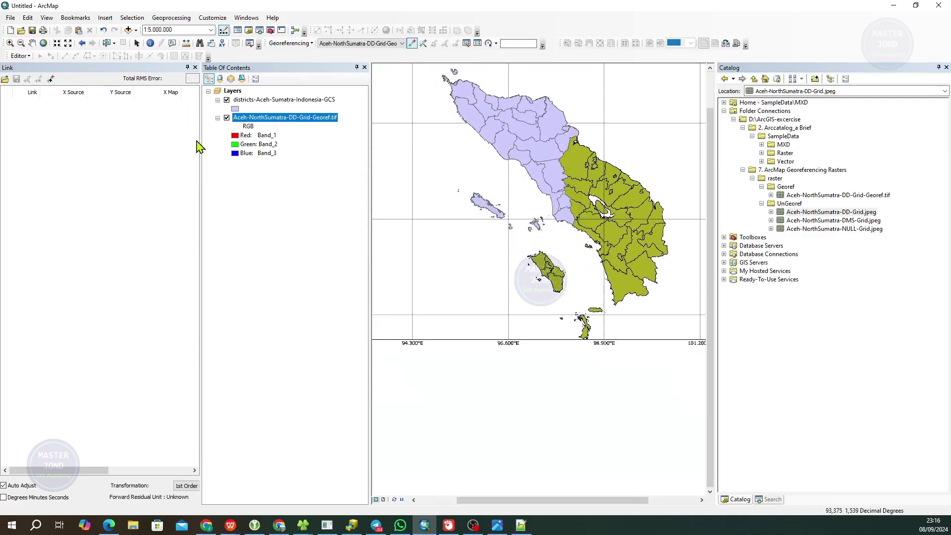
{"action": "left_click_drag", "start_coordinate": [186, 157], "coordinate": [143, 190]}
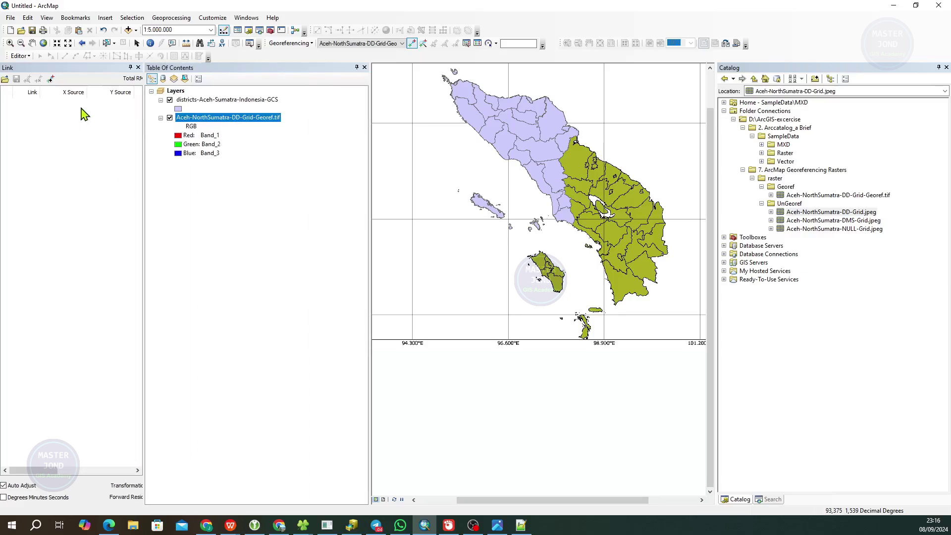
{"action": "left_click", "coordinate": [32, 30]}
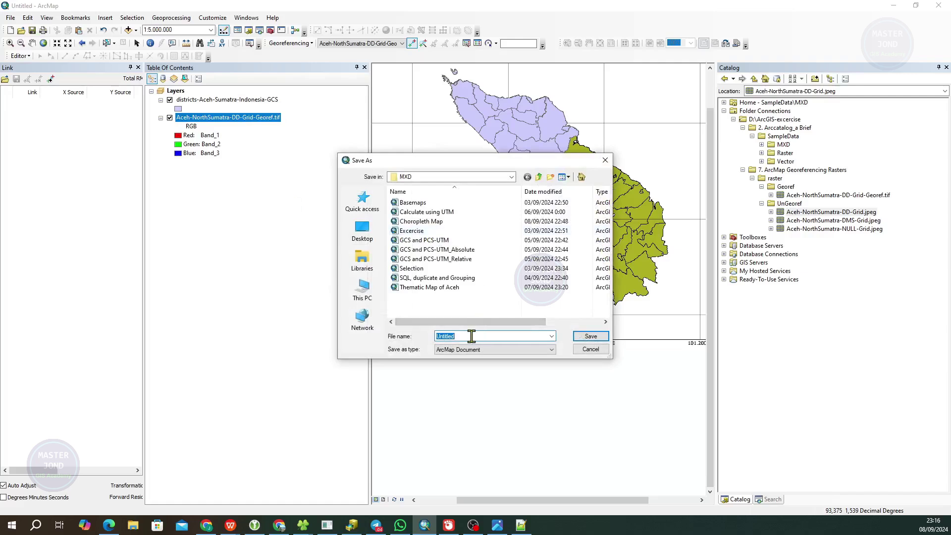
{"action": "type", "text": "Georeferencing Rasters"}
{"action": "left_click", "coordinate": [591, 339]}
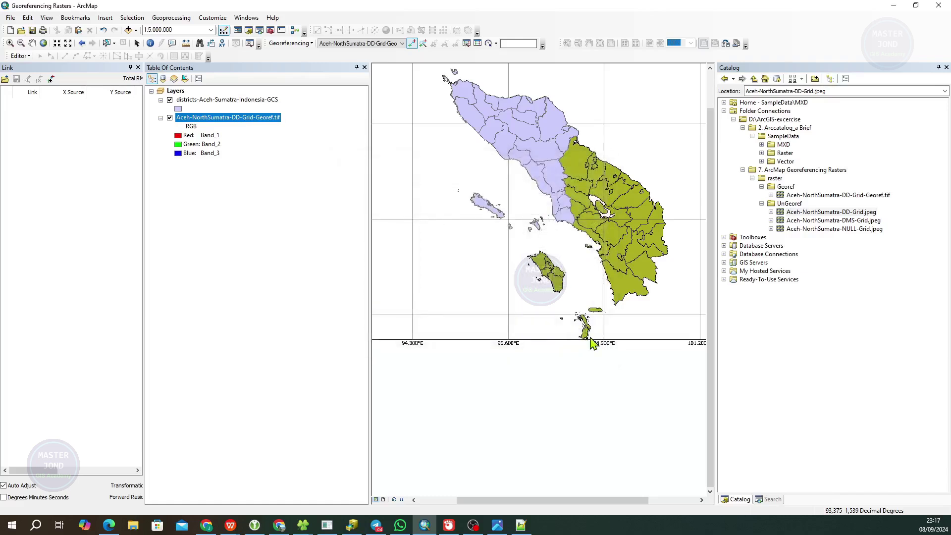
{"action": "left_click_drag", "start_coordinate": [533, 197], "coordinate": [532, 306]}
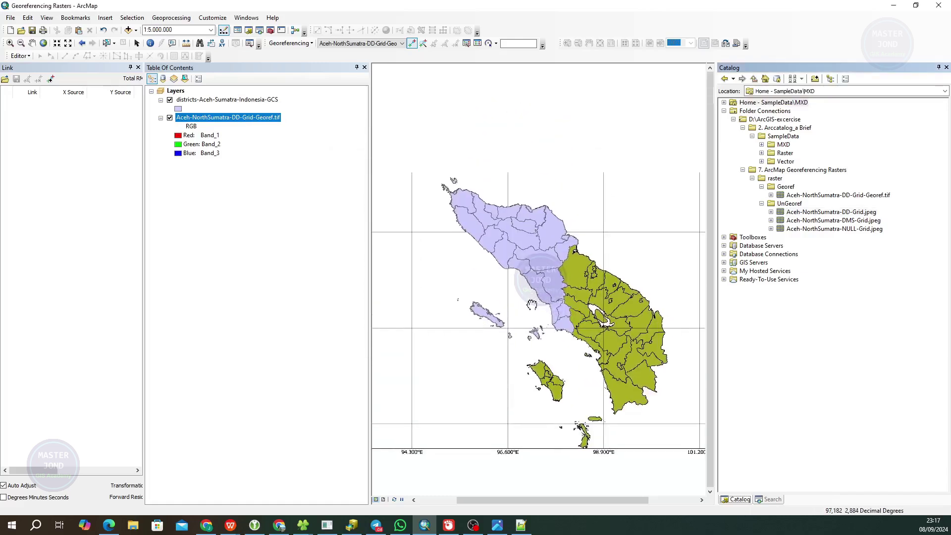